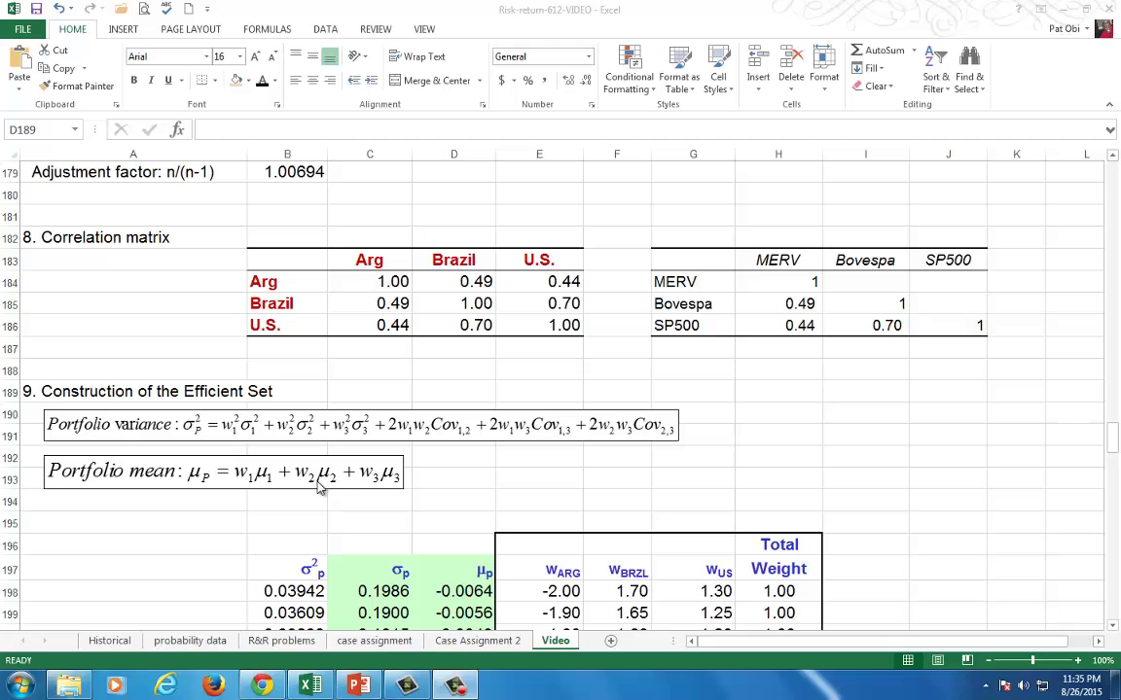
# Step: Examine the portfolio variance and mean equations in section 9 and the formula behind the first portfolio variance in B198
pyautogui.click(316, 528)
pyautogui.scroll(-4, 316, 528)
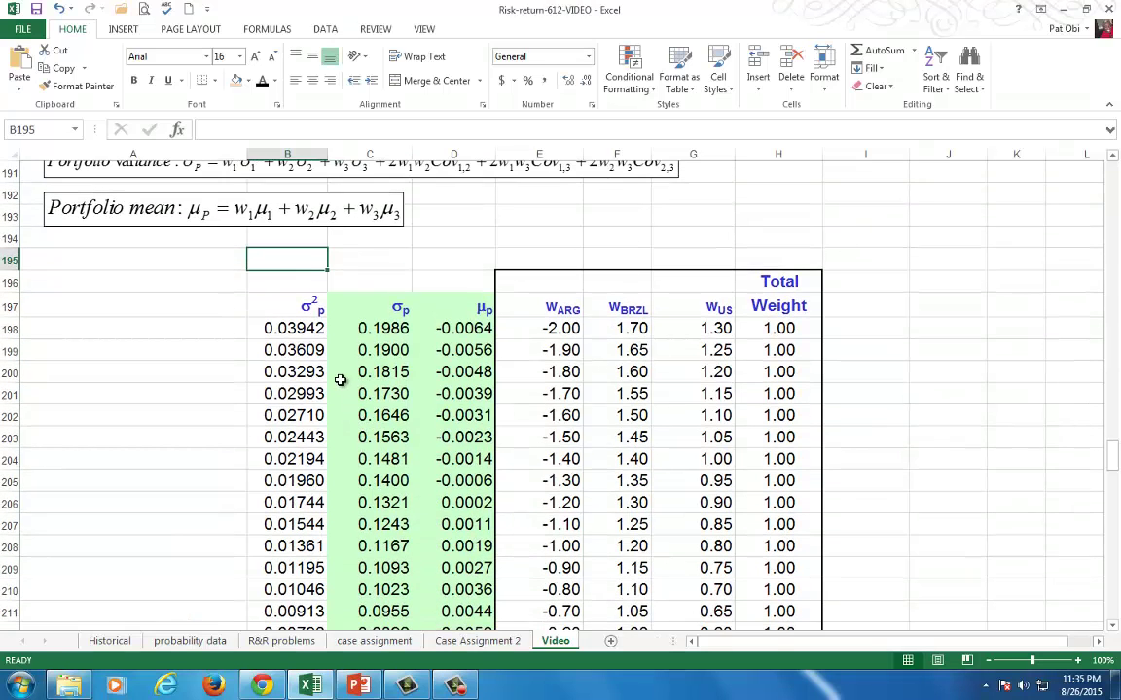
pyautogui.scroll(3, 309, 330)
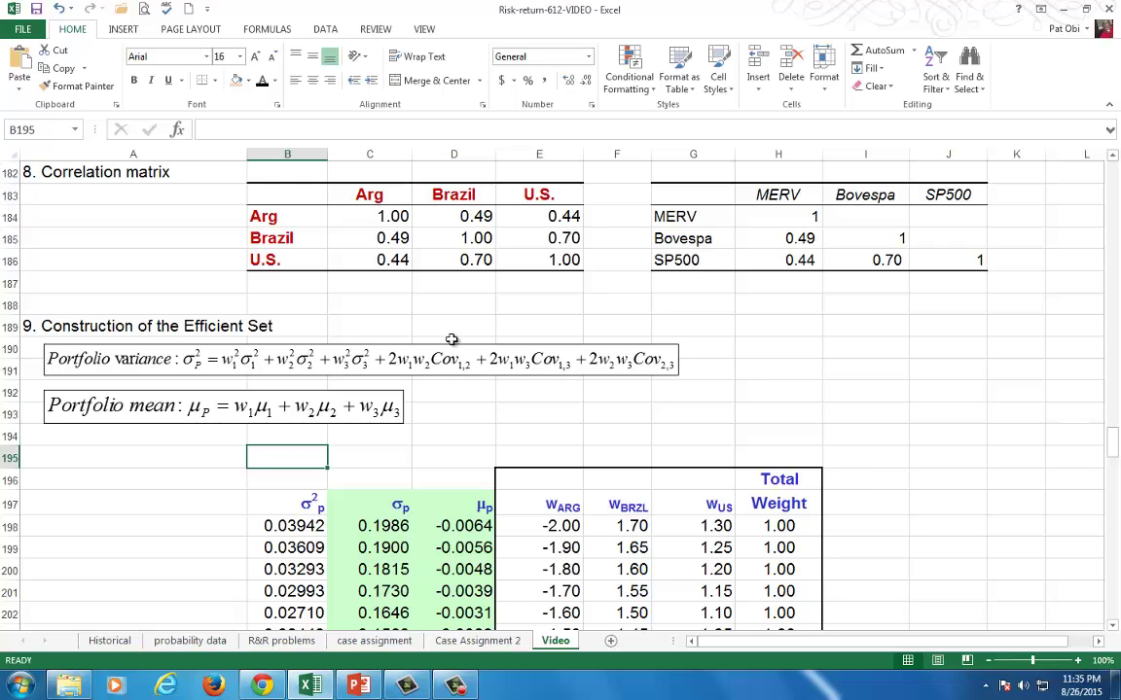
pyautogui.click(361, 326)
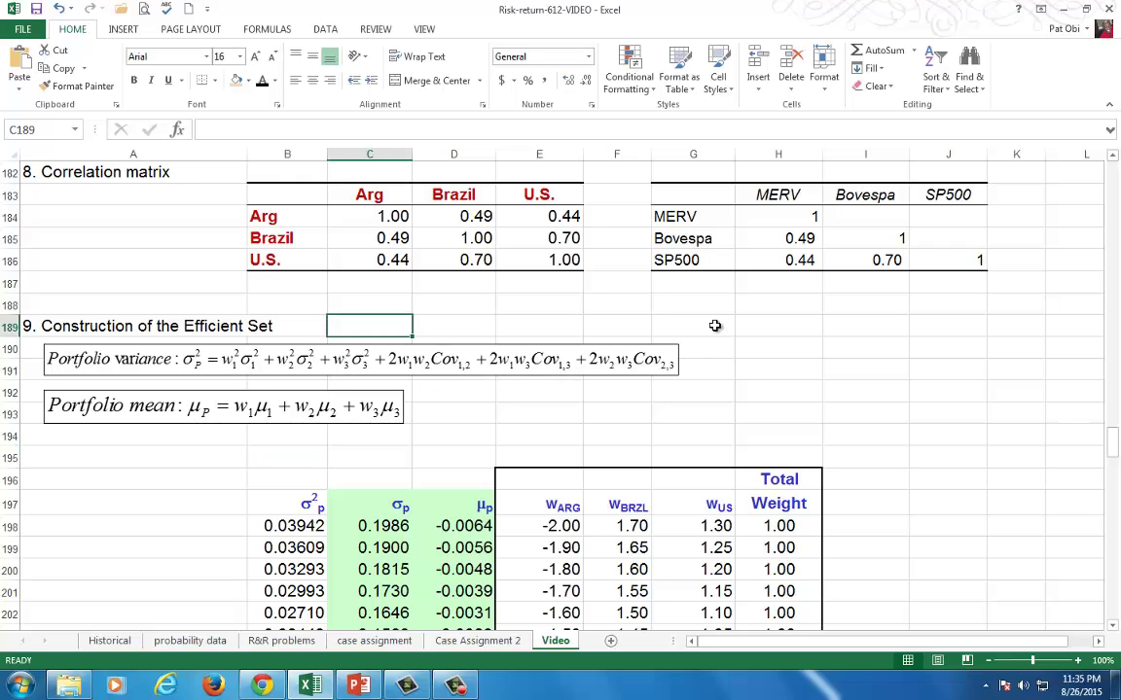
pyautogui.click(297, 527)
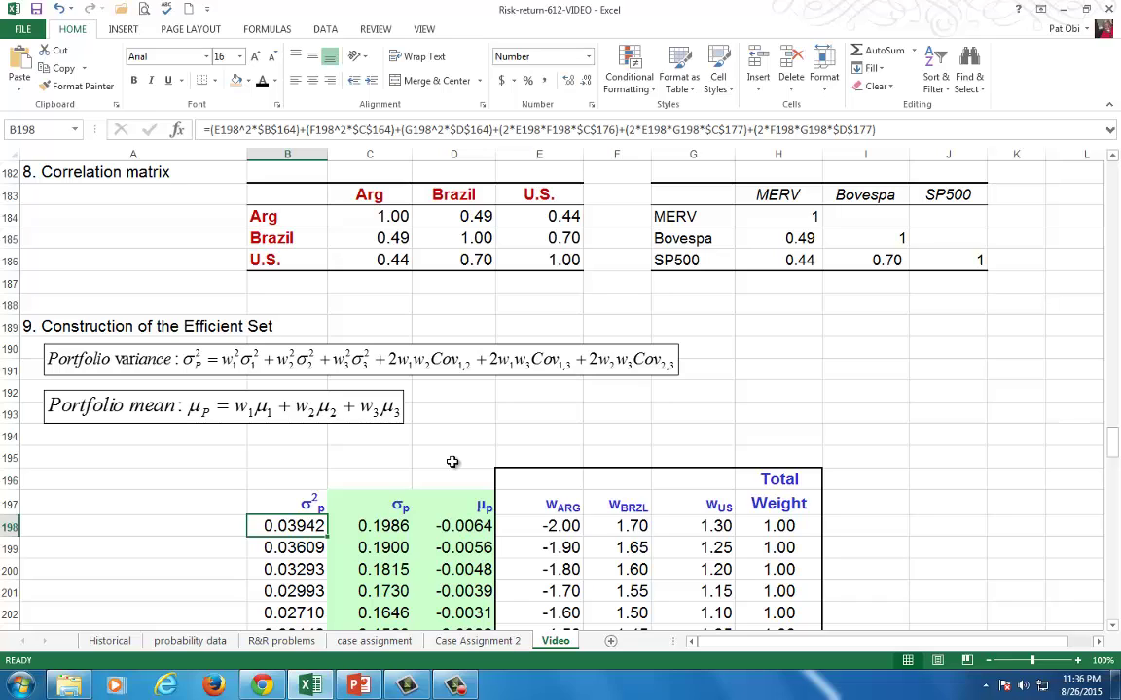
# Step: Examine the country return variances in B164:D164 and the covariances in the Variance/Covariance Matrix
pyautogui.moveTo(1115, 443); pyautogui.dragTo(1117, 409)
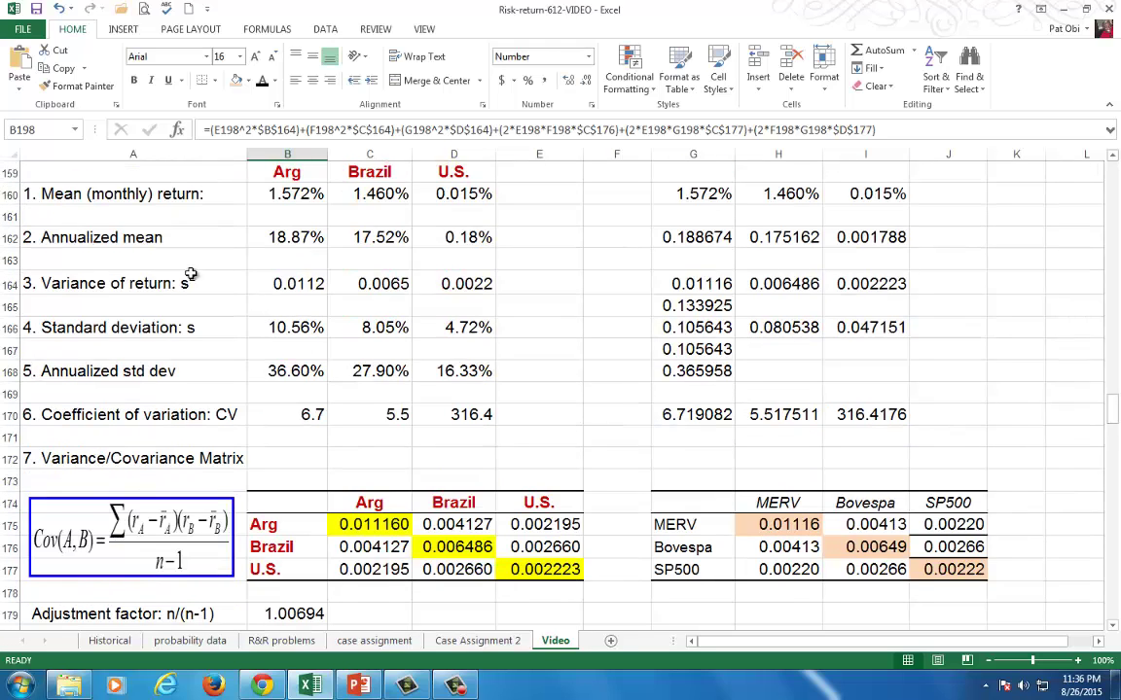
pyautogui.moveTo(280, 282); pyautogui.dragTo(491, 284)
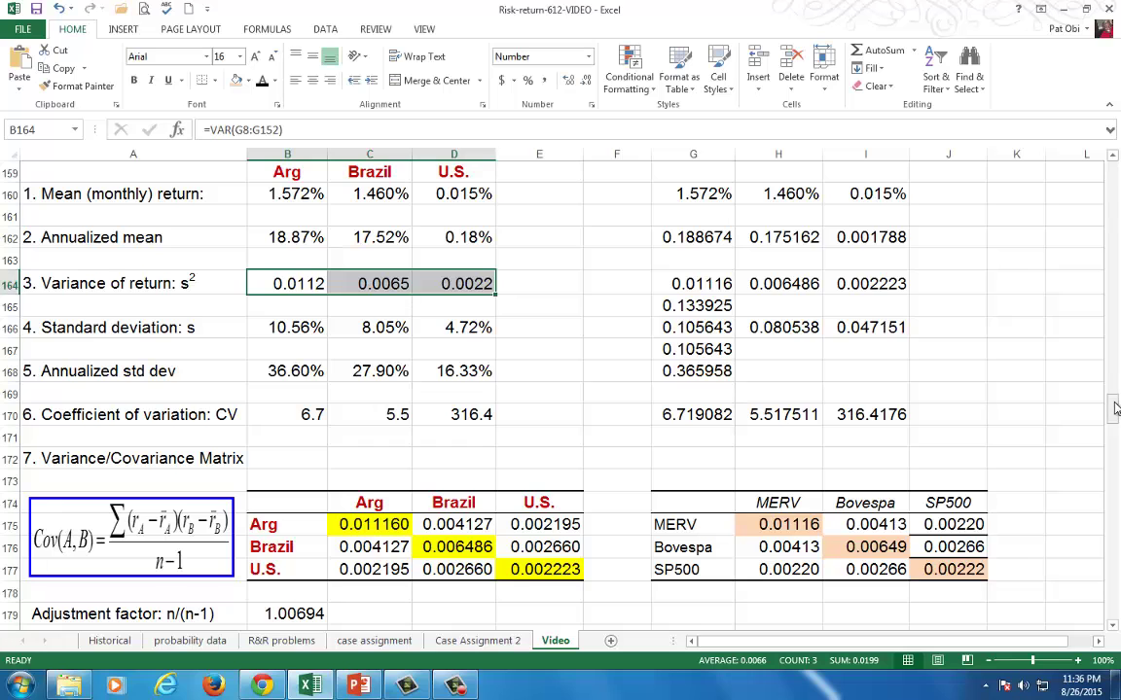
pyautogui.moveTo(1117, 409); pyautogui.dragTo(1115, 425)
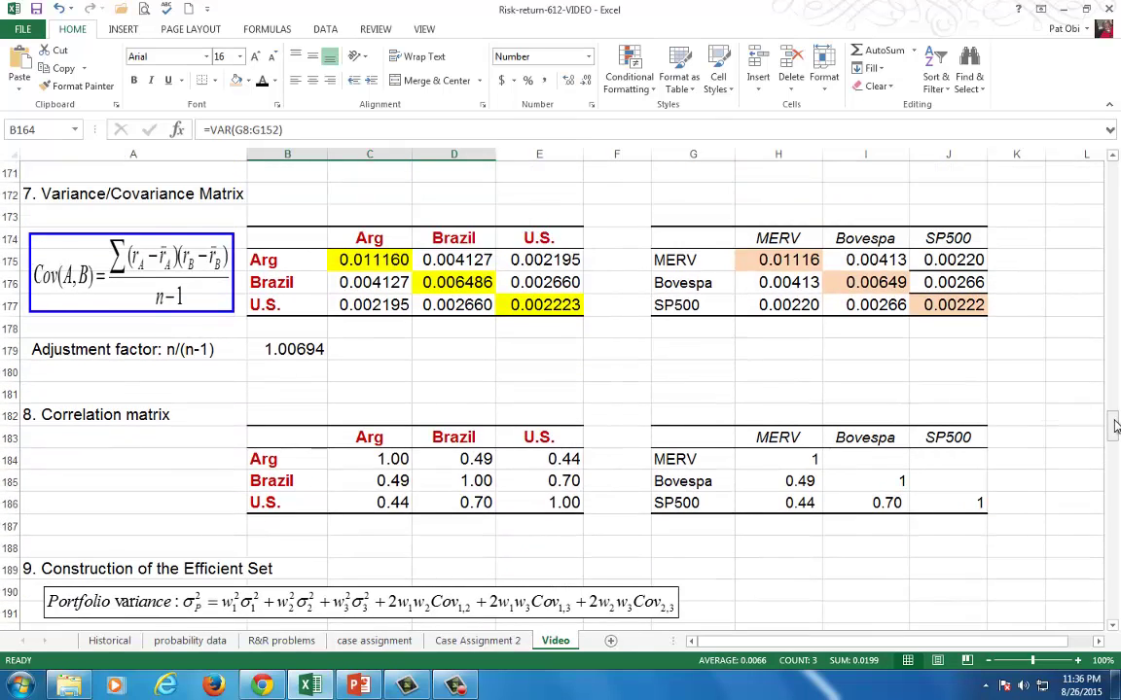
pyautogui.click(362, 260)
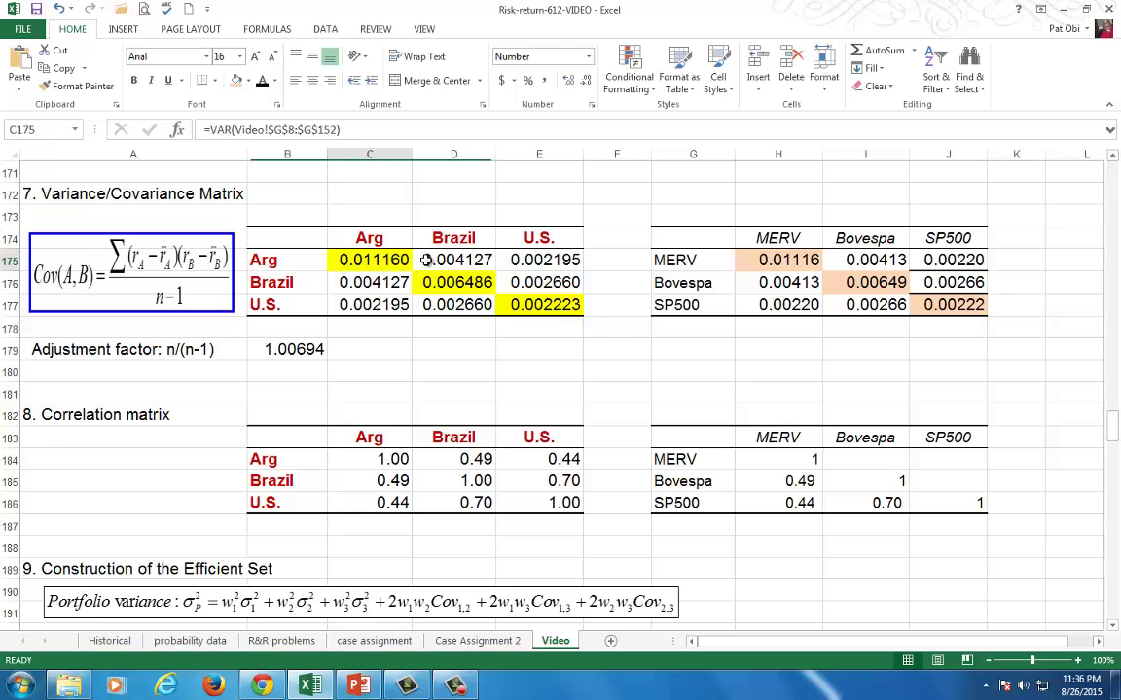
pyautogui.moveTo(406, 260); pyautogui.dragTo(540, 305)
pyautogui.click(373, 282)
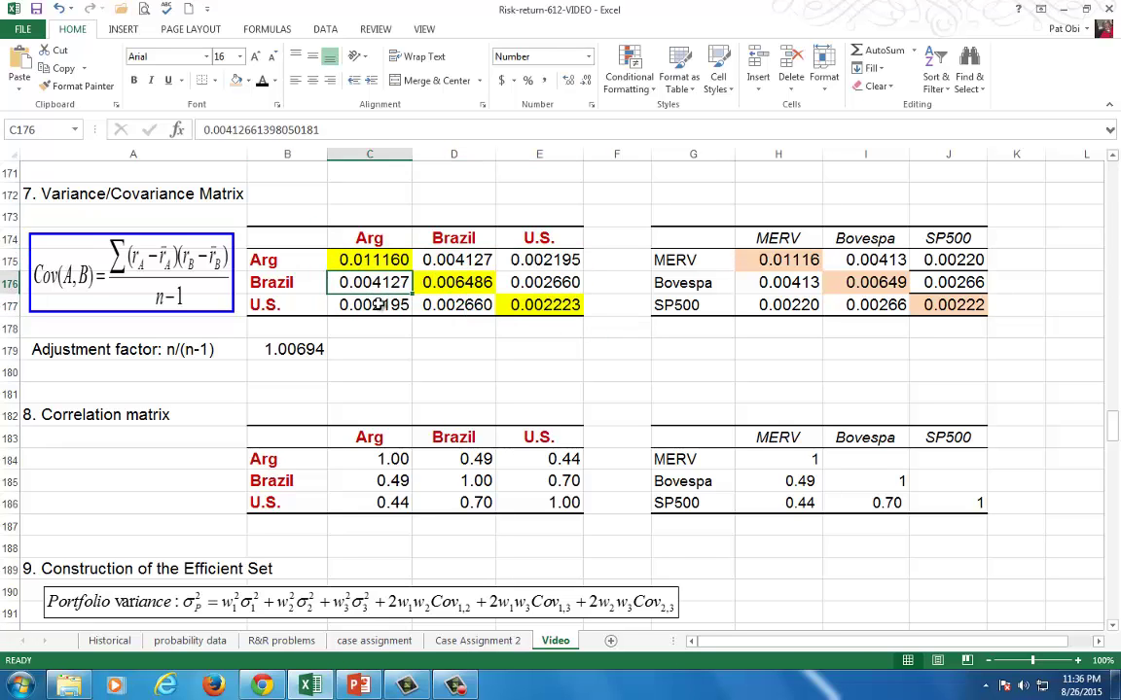
pyautogui.click(379, 305)
pyautogui.press('Right')
pyautogui.scroll(-1, 486, 363)
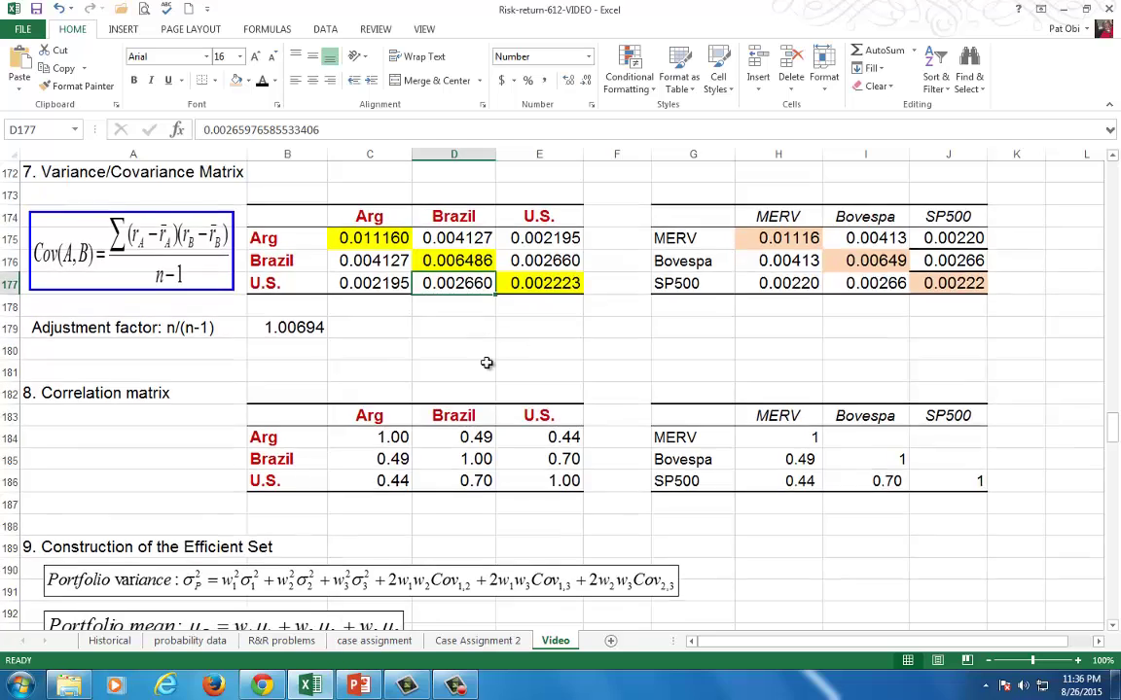
# Step: Examine the efficient set table, checking the three country weights in E220:G220 and their total in H220
pyautogui.scroll(-5, 487, 363)
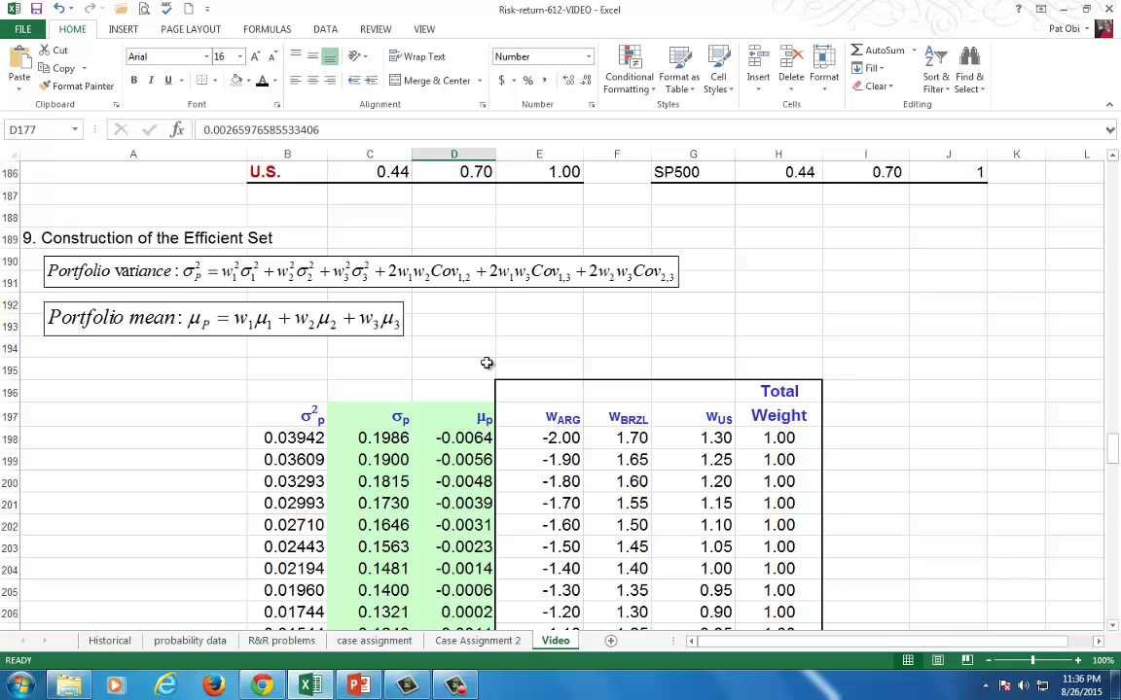
pyautogui.moveTo(1115, 452)
pyautogui.mouseDown()
pyautogui.moveTo(1116, 468)
pyautogui.moveTo(1116, 457)
pyautogui.mouseUp()
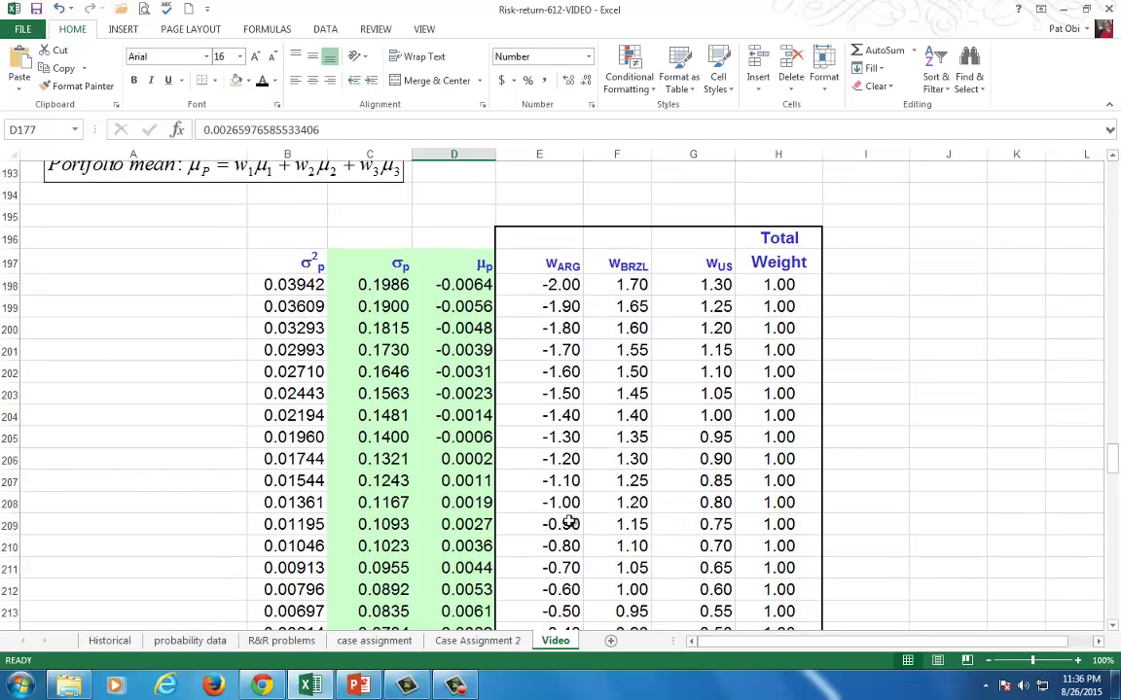
pyautogui.scroll(-2, 581, 526)
pyautogui.scroll(-3, 611, 533)
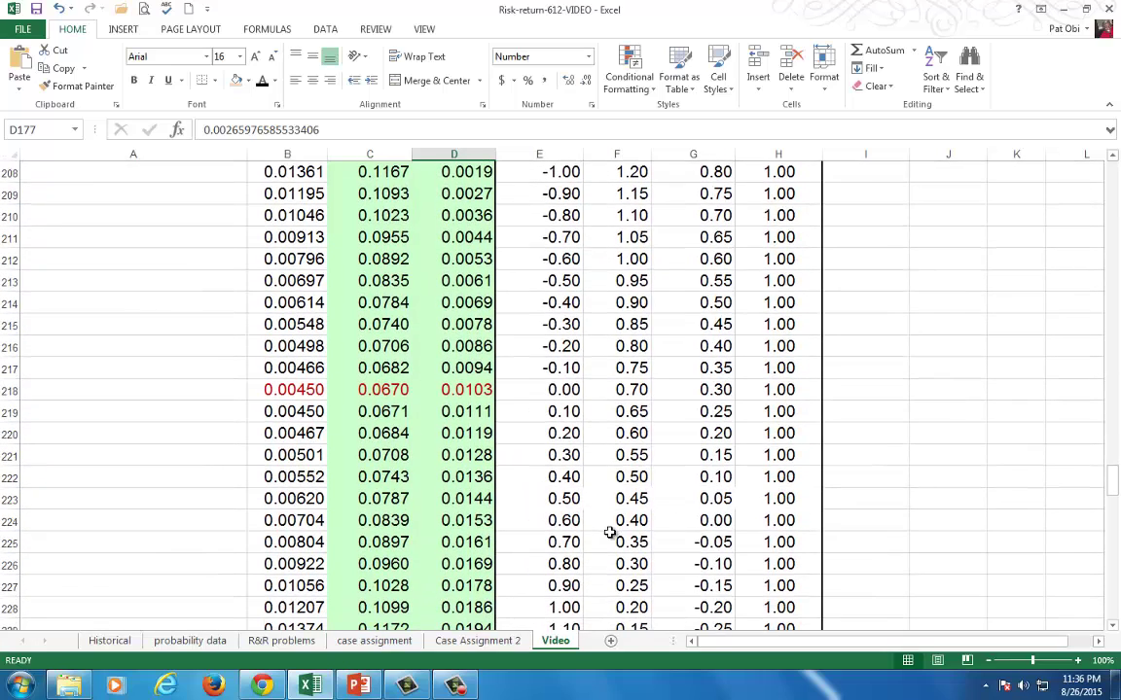
pyautogui.moveTo(552, 435); pyautogui.dragTo(715, 434)
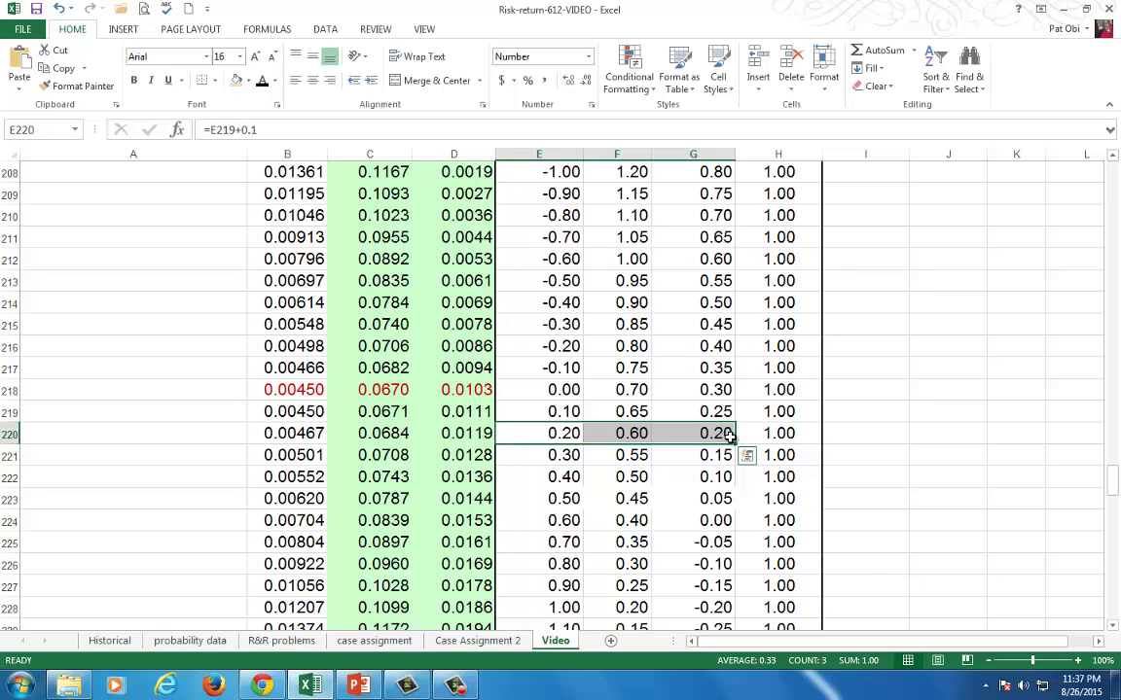
pyautogui.click(776, 432)
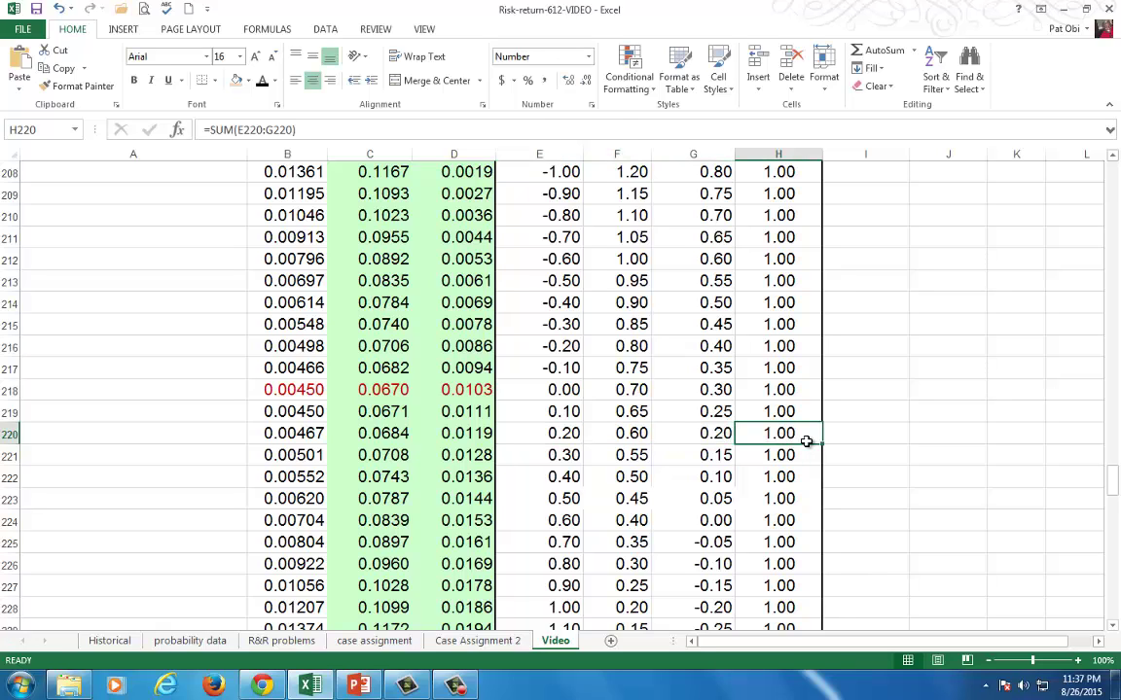
# Step: Inspect the Total Weight formulas in H198 and H219 and the cell ranges they refer to
pyautogui.scroll(1, 788, 425)
pyautogui.scroll(6, 788, 425)
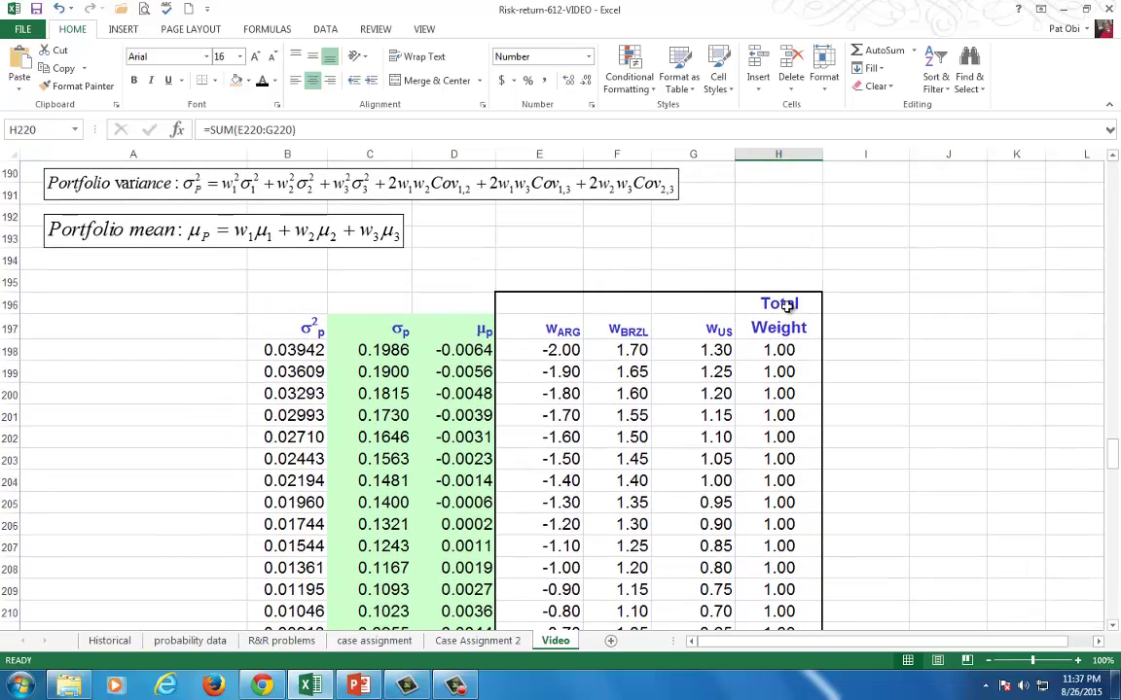
pyautogui.click(786, 352)
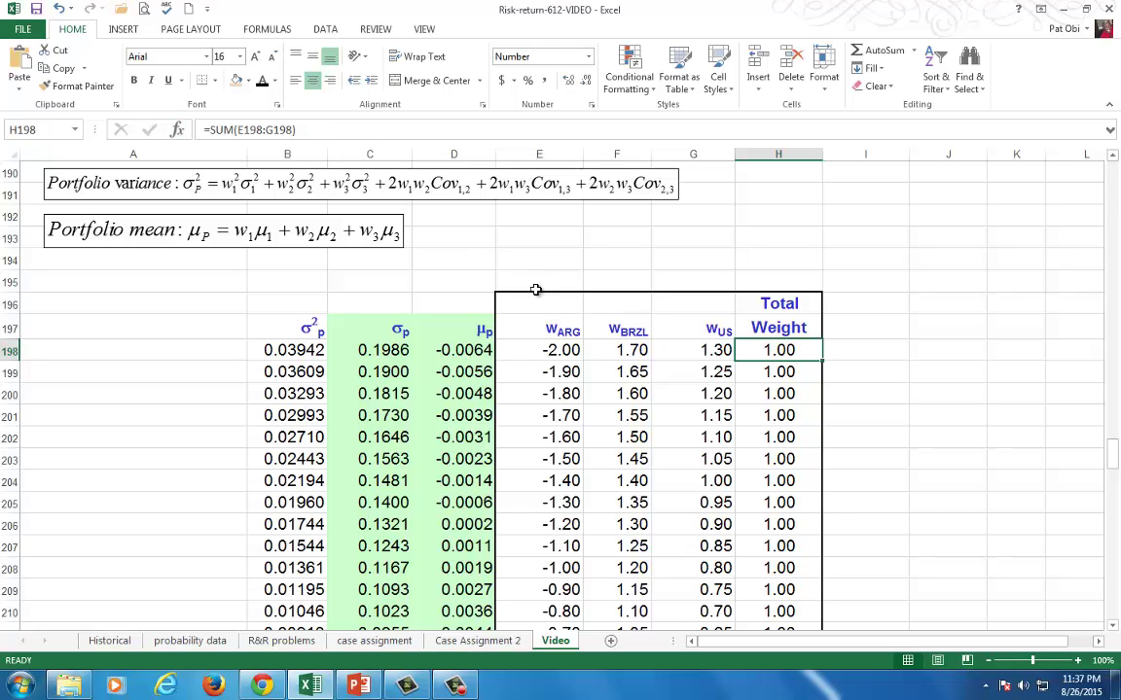
pyautogui.press('F2')
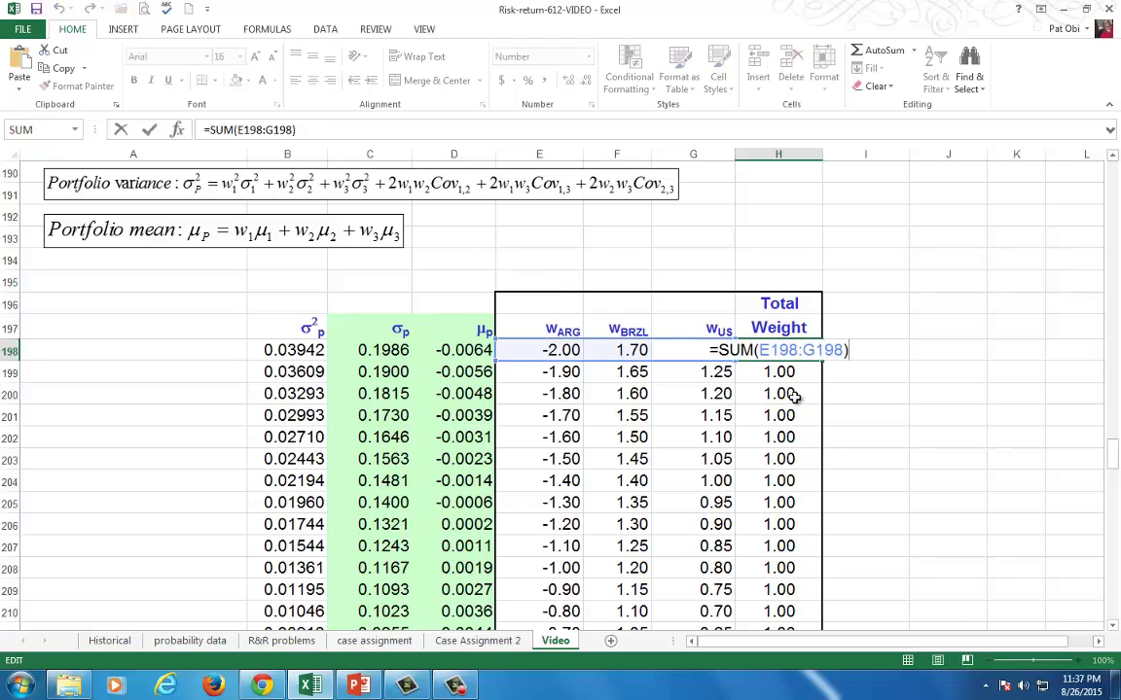
pyautogui.press('Escape')
pyautogui.scroll(-1, 794, 399)
pyautogui.scroll(-3, 794, 408)
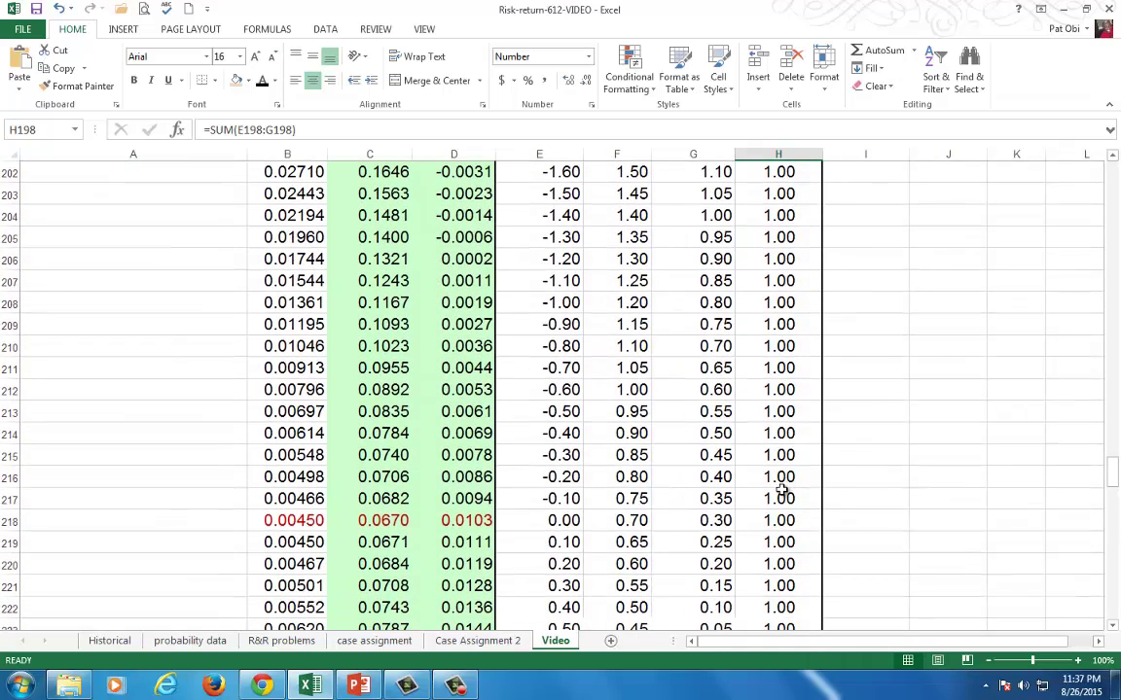
pyautogui.click(781, 543)
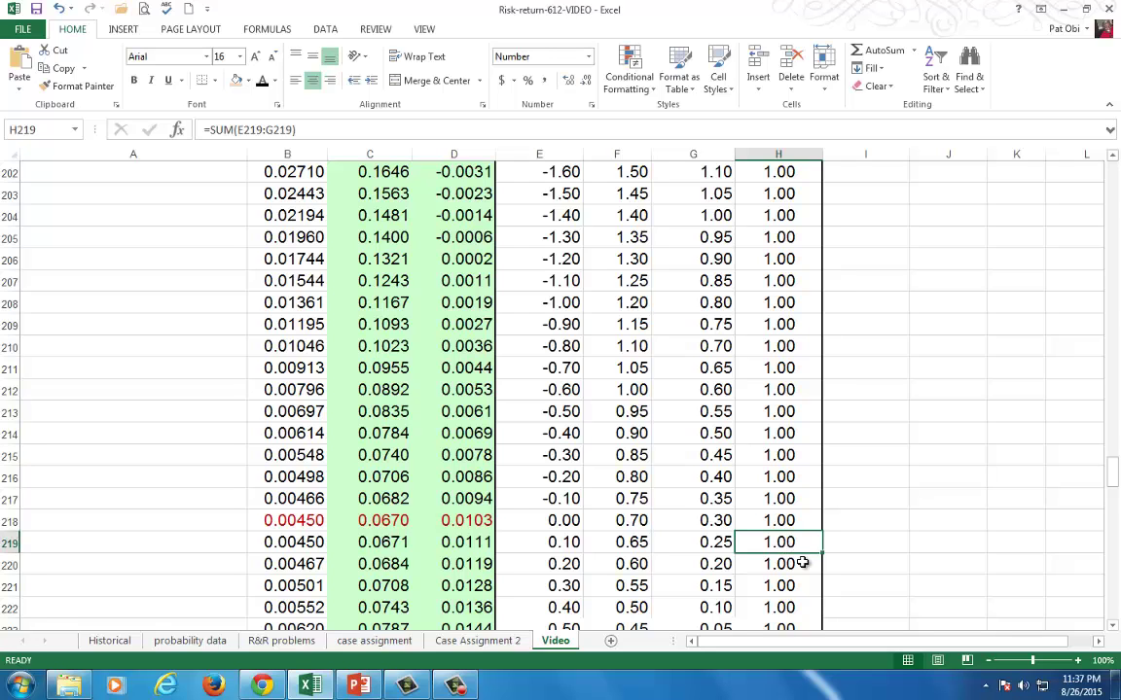
# Step: Clear the first Total Weight cell, H198, and re-enter it as =SUM(E198:G198)
pyautogui.scroll(3, 790, 517)
pyautogui.click(784, 284)
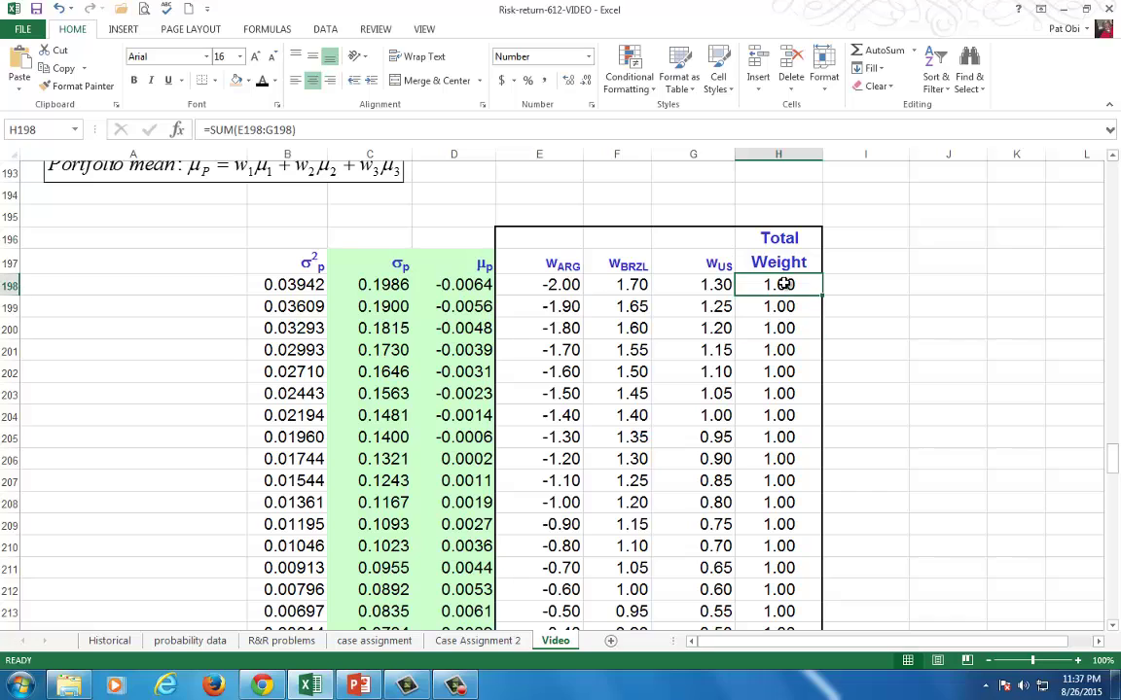
pyautogui.press('Delete')
pyautogui.write('=sum(')
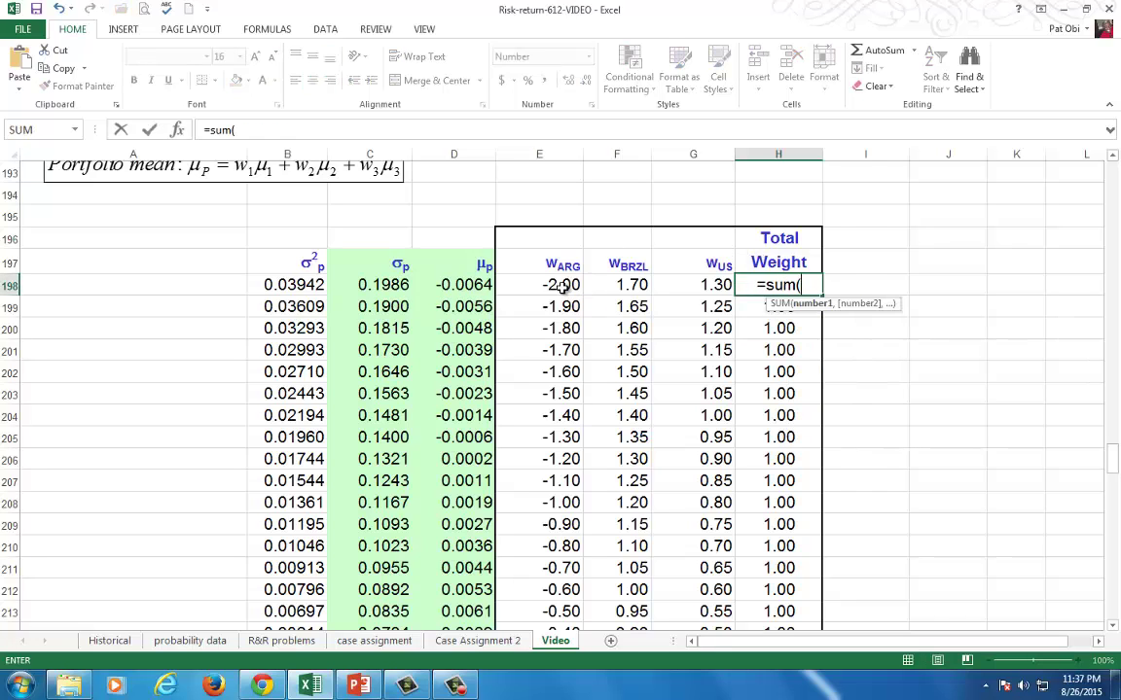
pyautogui.moveTo(562, 284); pyautogui.dragTo(695, 288)
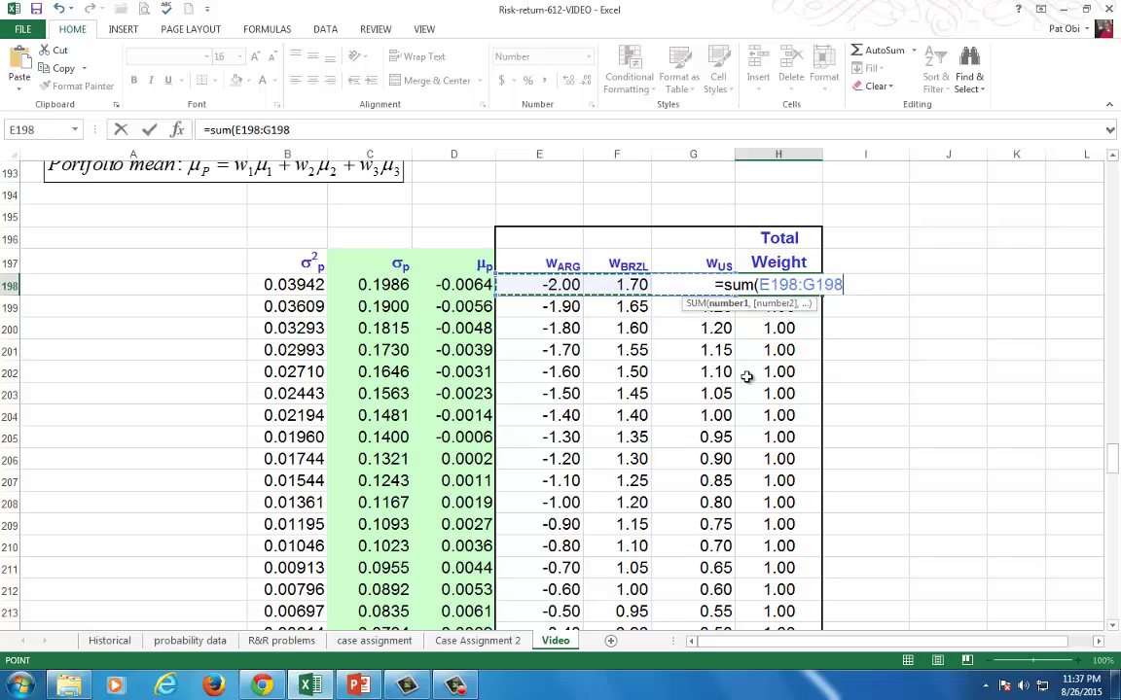
pyautogui.write(')')
pyautogui.press('Return')
pyautogui.press('Up')
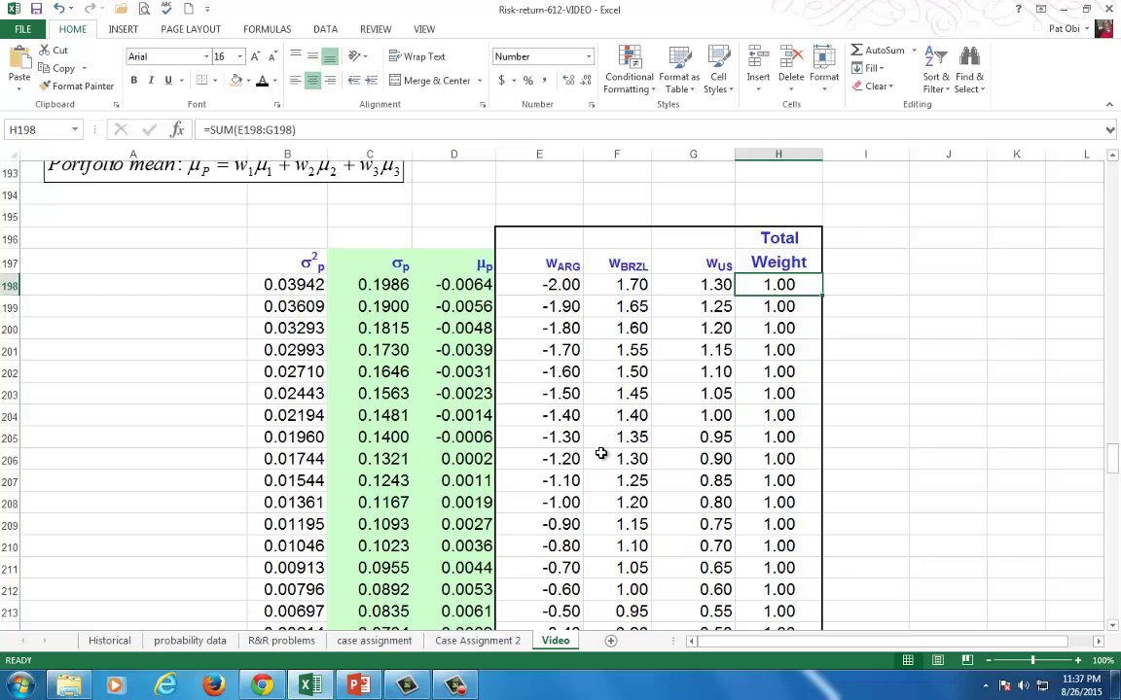
# Step: Inspect the formulas behind the U.S., Brazil and Argentina weights in row 216
pyautogui.scroll(-4, 616, 496)
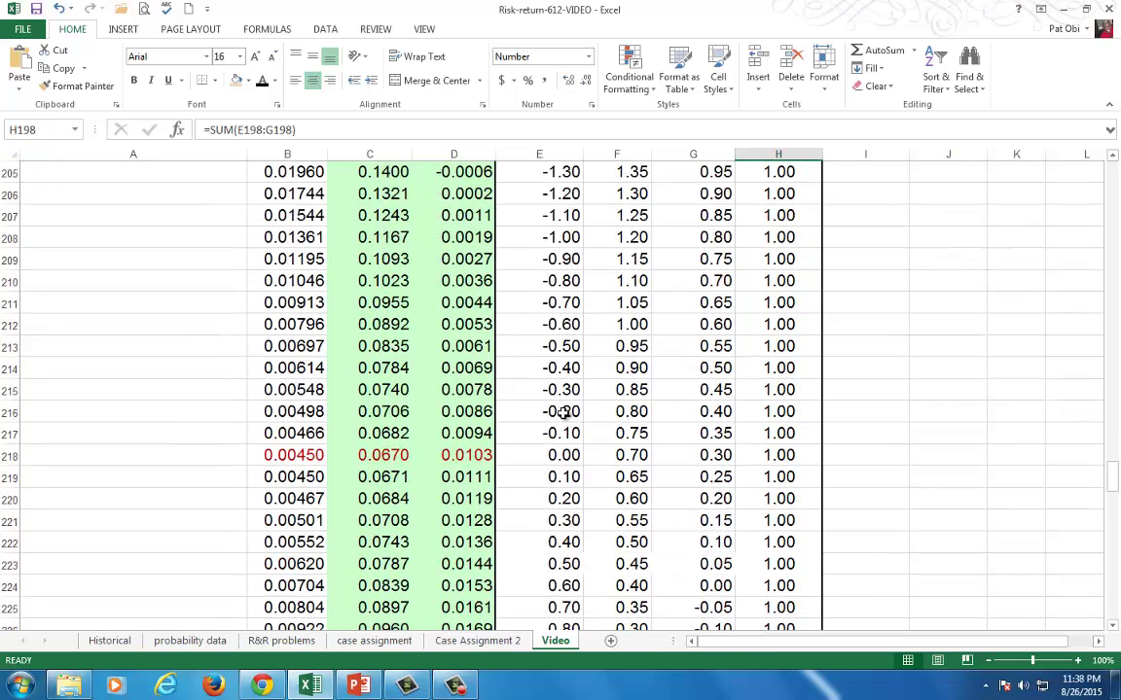
pyautogui.moveTo(537, 411); pyautogui.dragTo(697, 413)
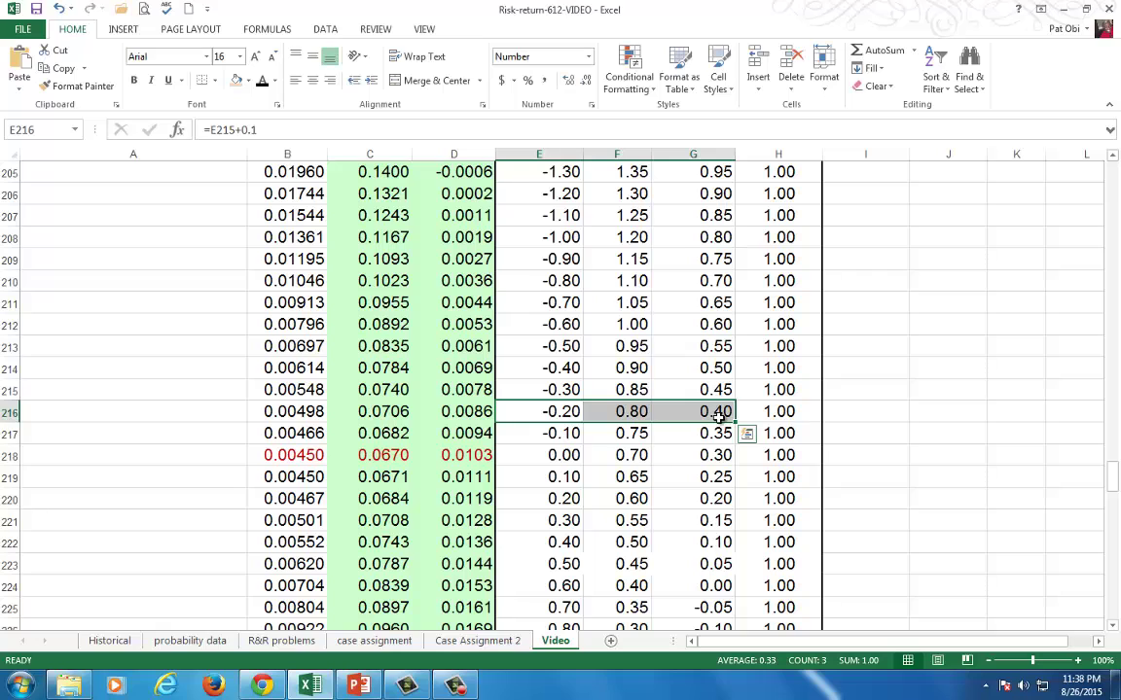
pyautogui.click(717, 412)
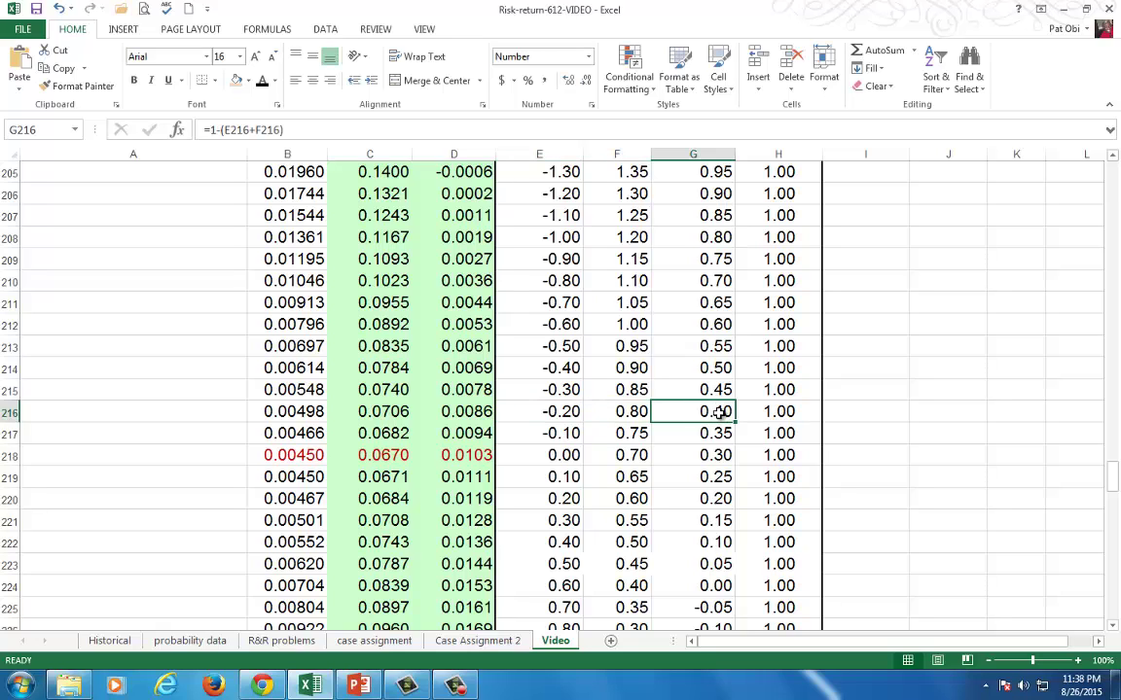
pyautogui.click(635, 415)
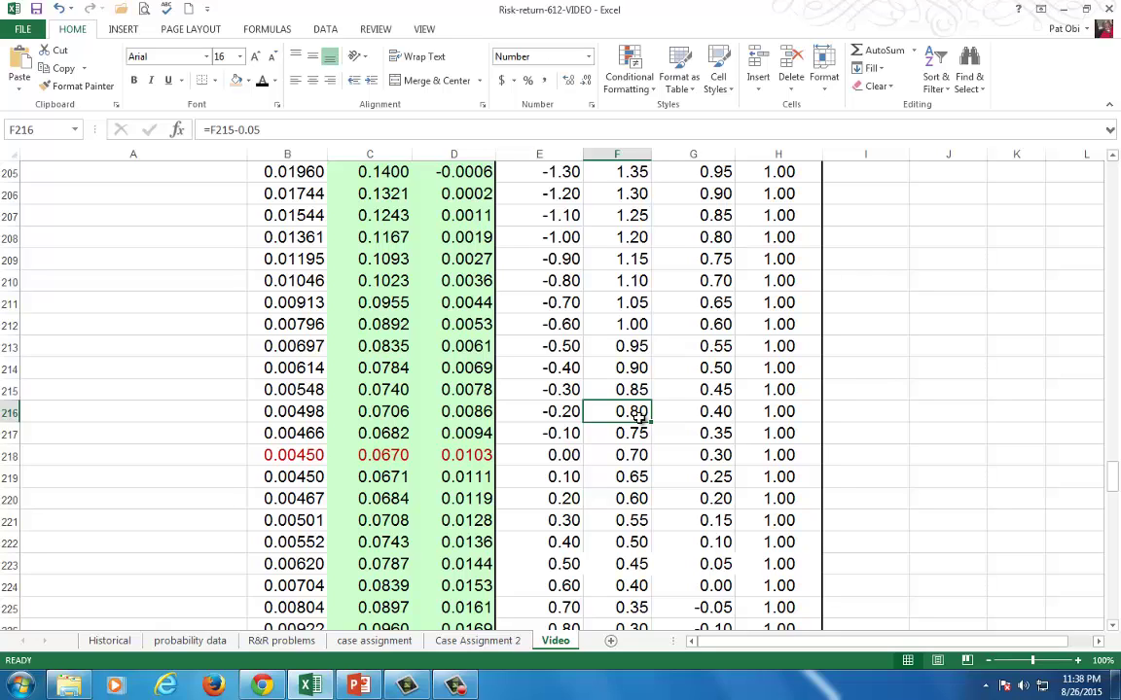
pyautogui.click(567, 412)
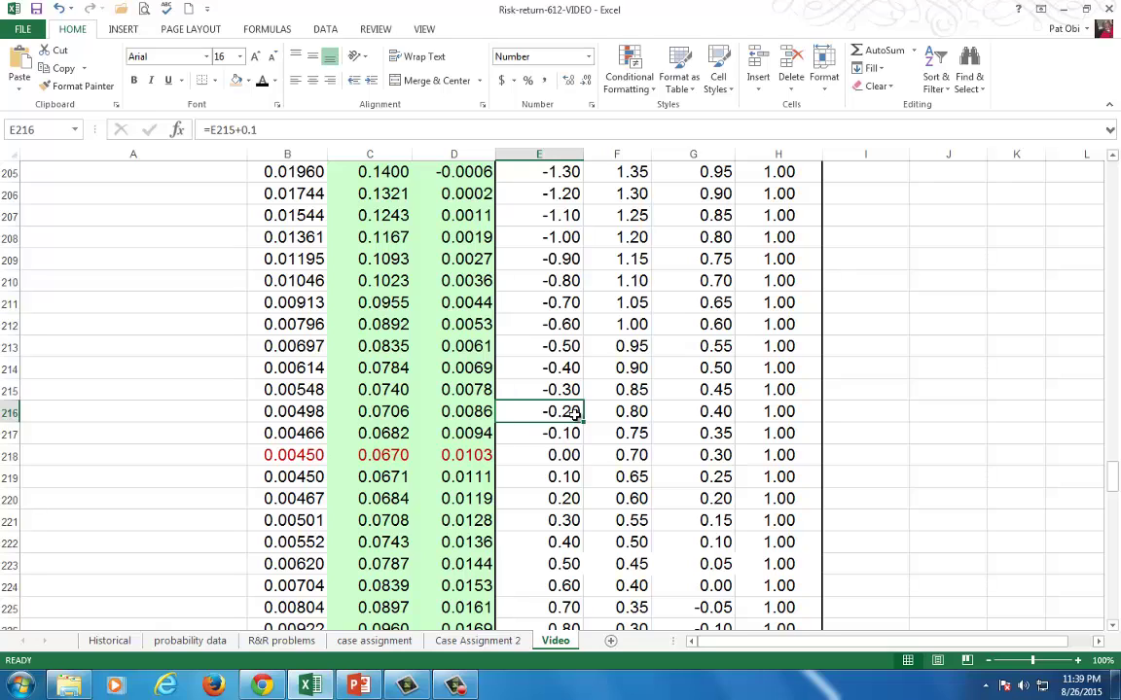
# Step: Review the country weights from the first portfolio row to the last, checking the Brazil and U.S. weight formulas in row 240
pyautogui.scroll(5, 575, 412)
pyautogui.scroll(-2, 574, 412)
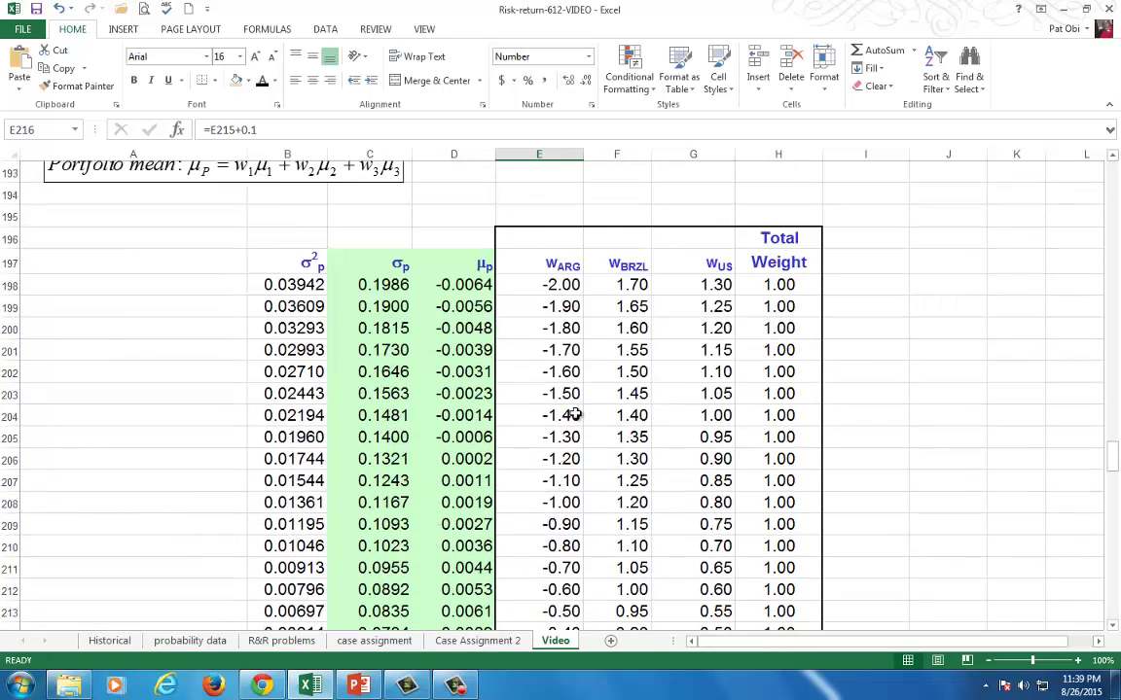
pyautogui.moveTo(553, 286); pyautogui.dragTo(693, 288)
pyautogui.click(569, 287)
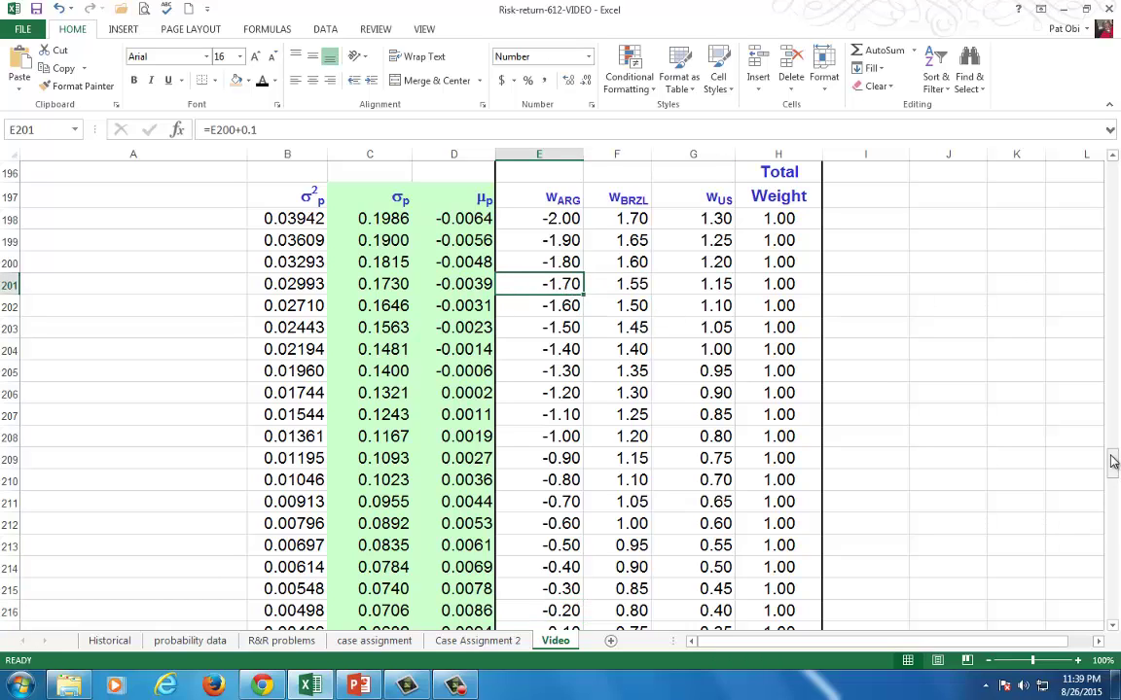
pyautogui.moveTo(1114, 461); pyautogui.dragTo(1114, 519)
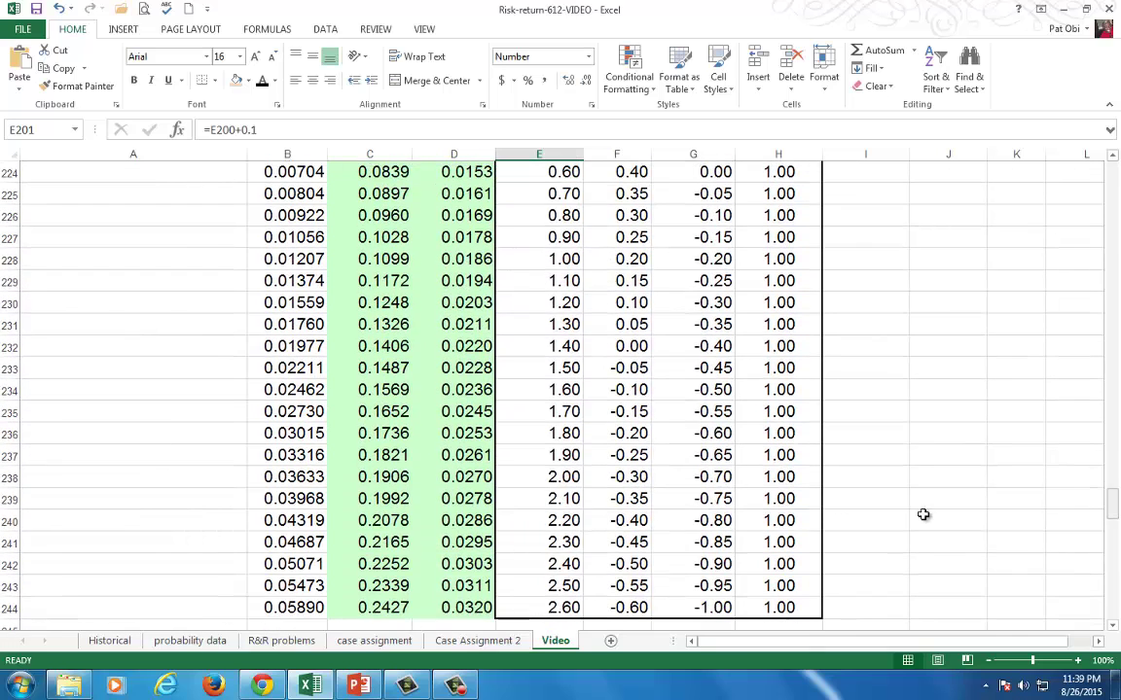
pyautogui.click(638, 525)
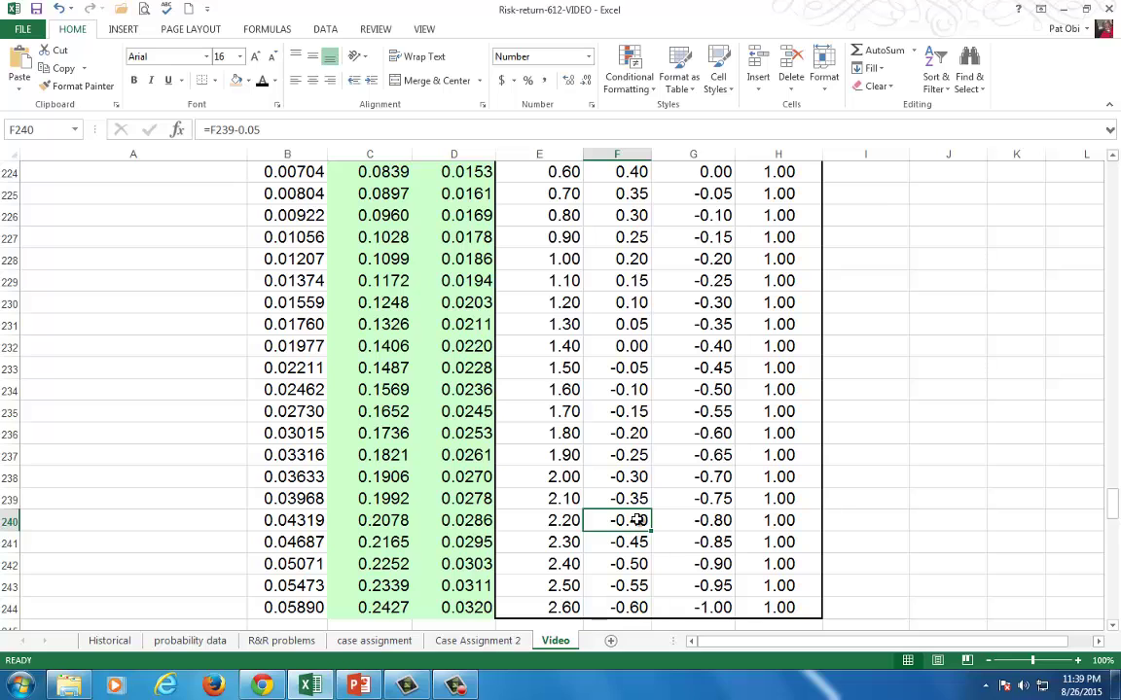
pyautogui.click(718, 526)
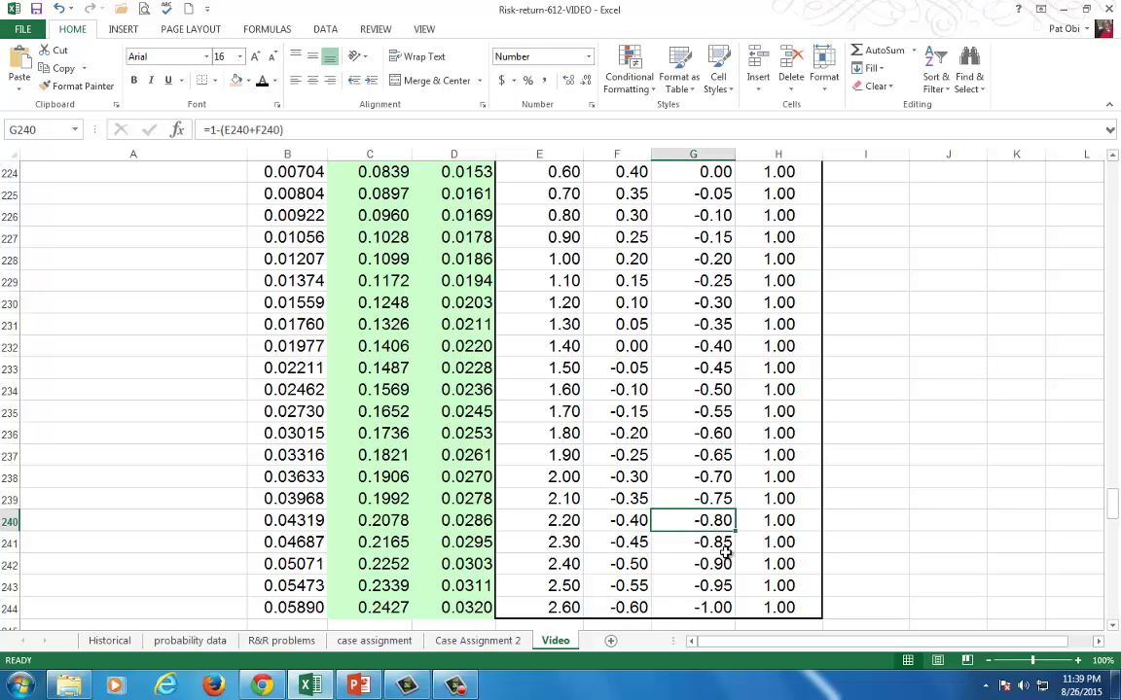
pyautogui.scroll(7, 724, 541)
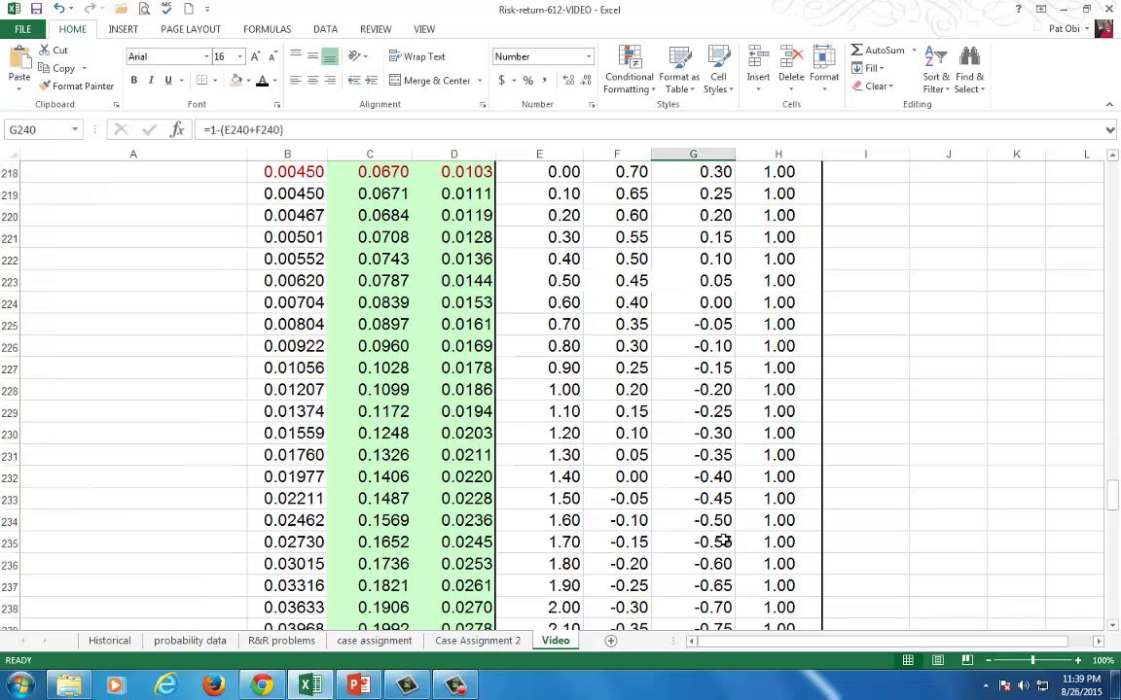
# Step: Review the Total Weight column and check the Brazil weight formula in F204
pyautogui.scroll(2, 724, 542)
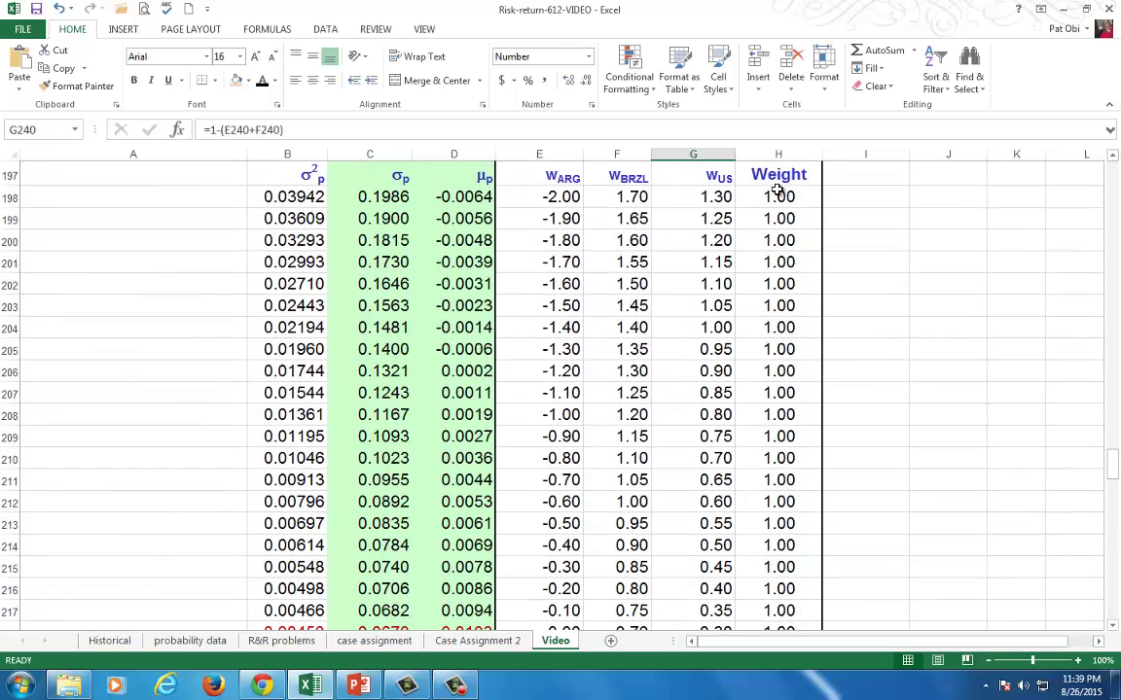
pyautogui.click(776, 154)
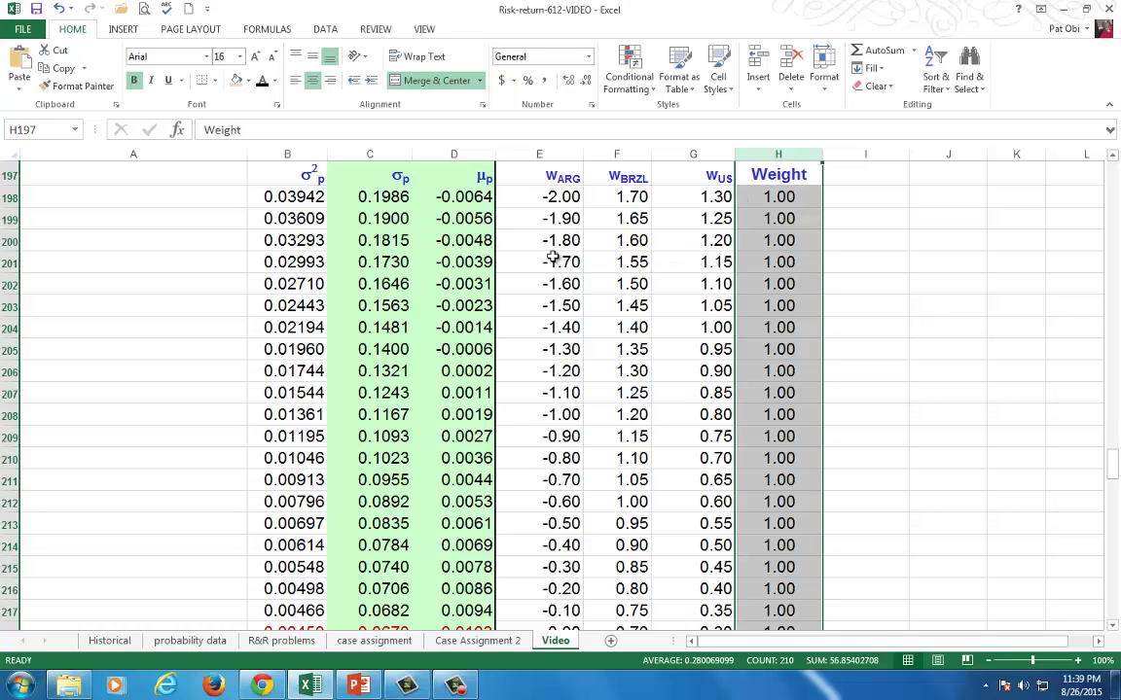
pyautogui.click(635, 324)
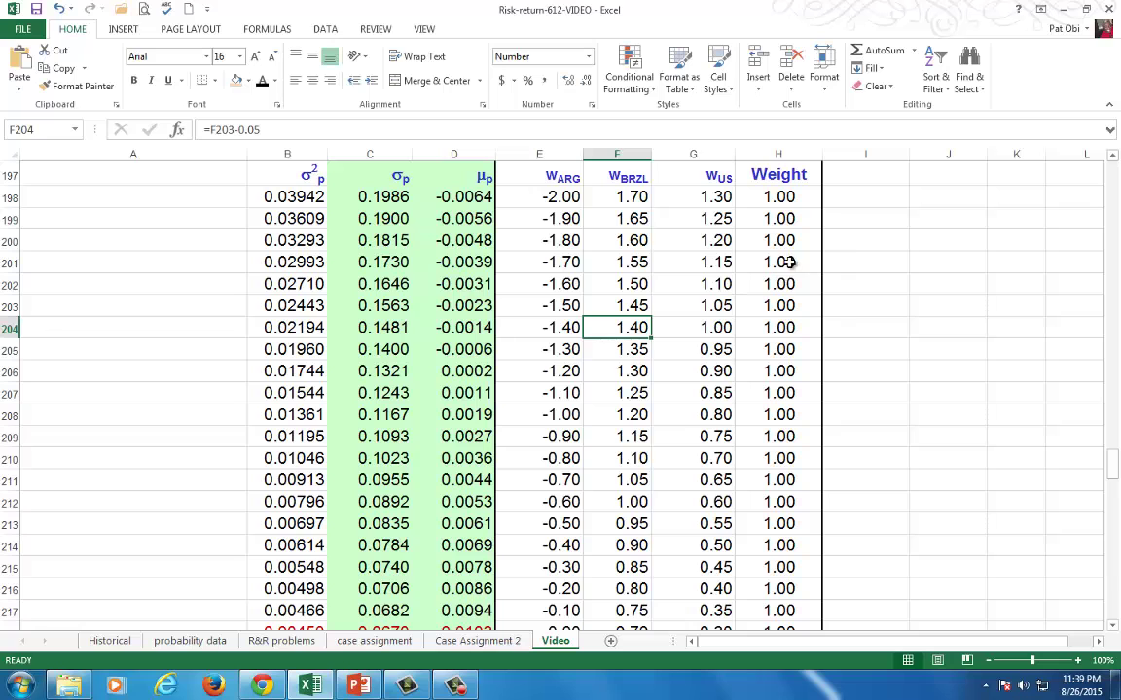
# Step: Start the portfolio variance formula in C189 with the squared Argentina weight times its variance, =(E198^2*B164)
pyautogui.scroll(4, 781, 384)
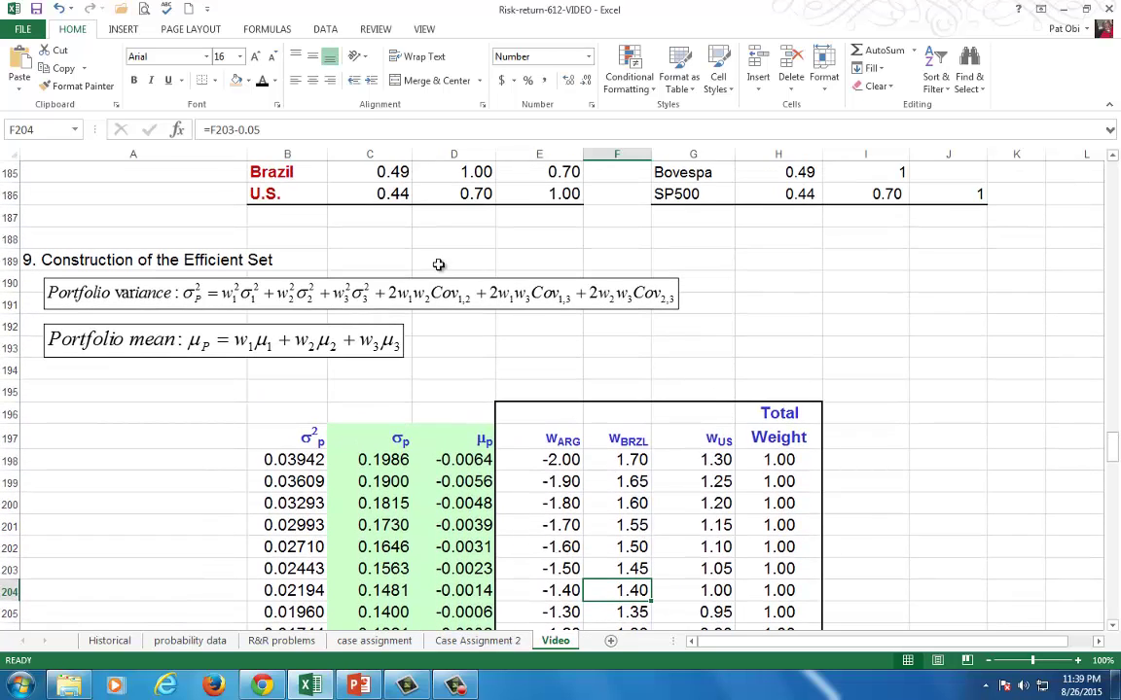
pyautogui.click(439, 265)
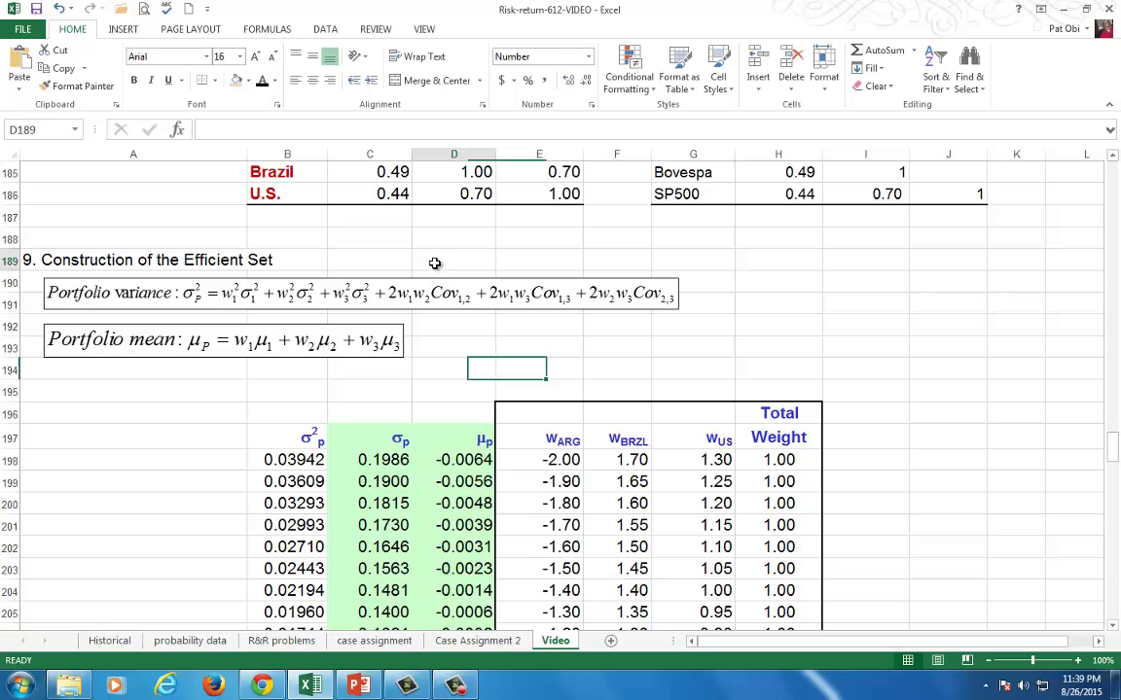
pyautogui.click(374, 258)
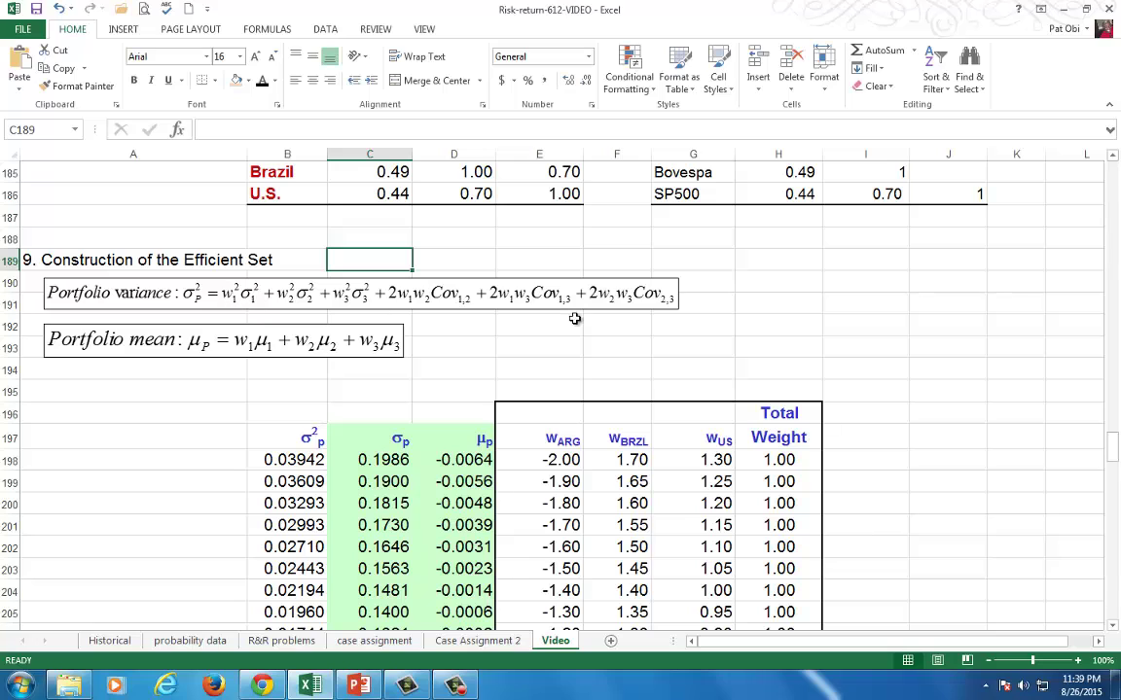
pyautogui.write('=')
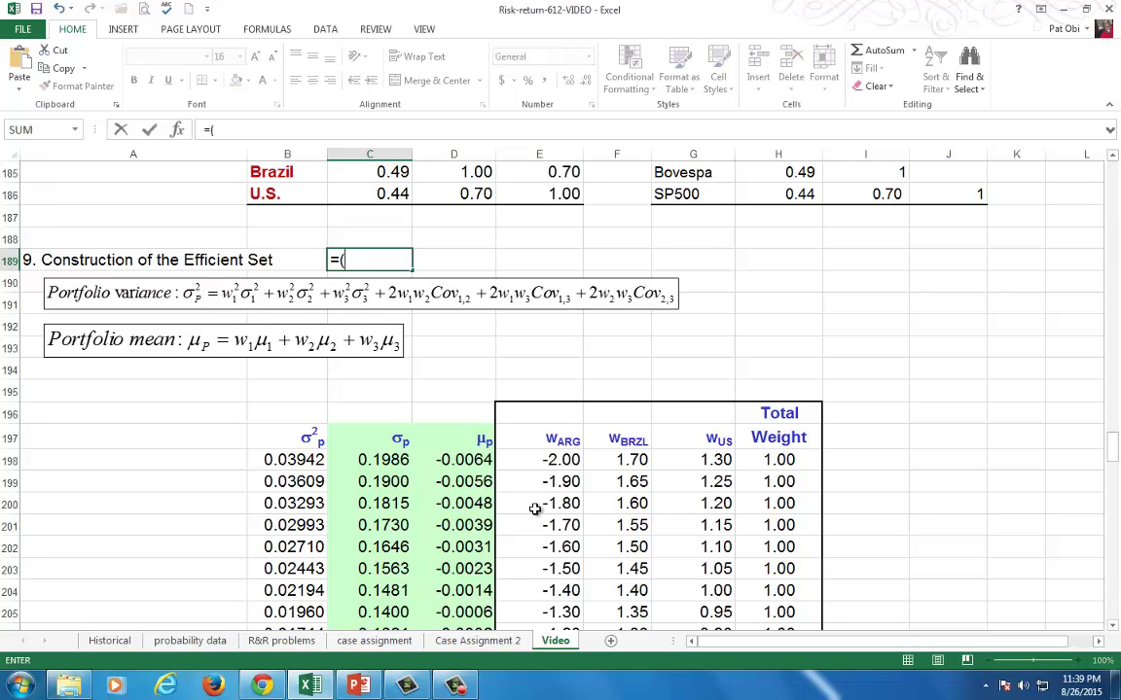
pyautogui.write('(')
pyautogui.click(564, 459)
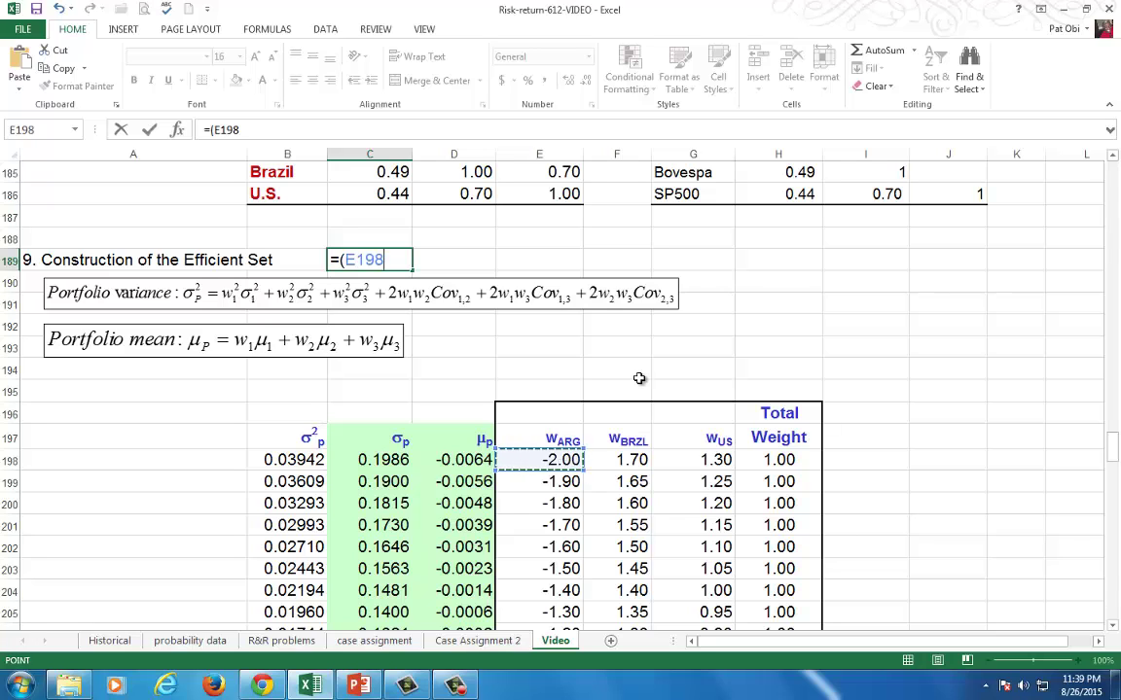
pyautogui.write('^2*')
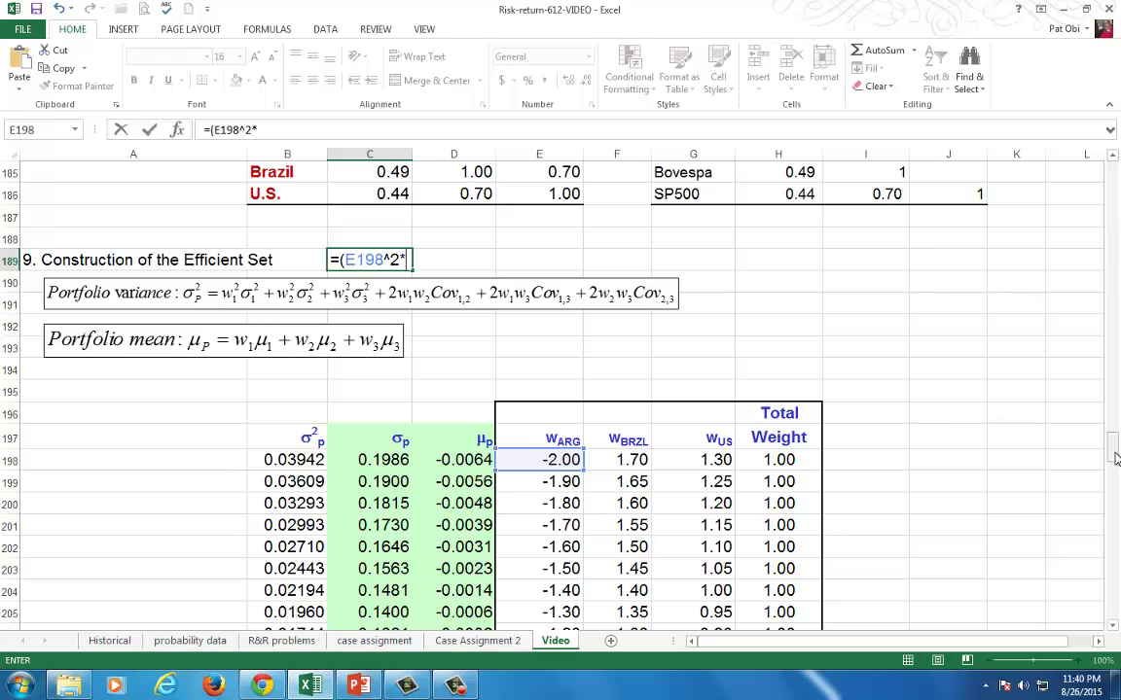
pyautogui.moveTo(1114, 445); pyautogui.dragTo(1116, 400)
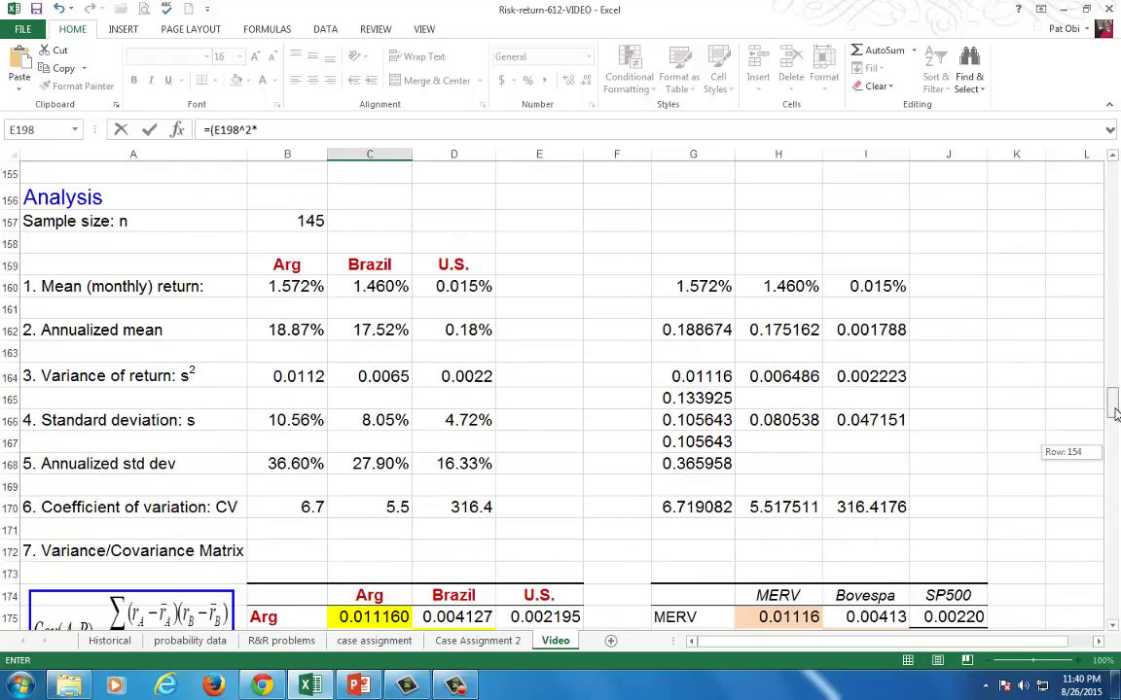
pyautogui.click(303, 378)
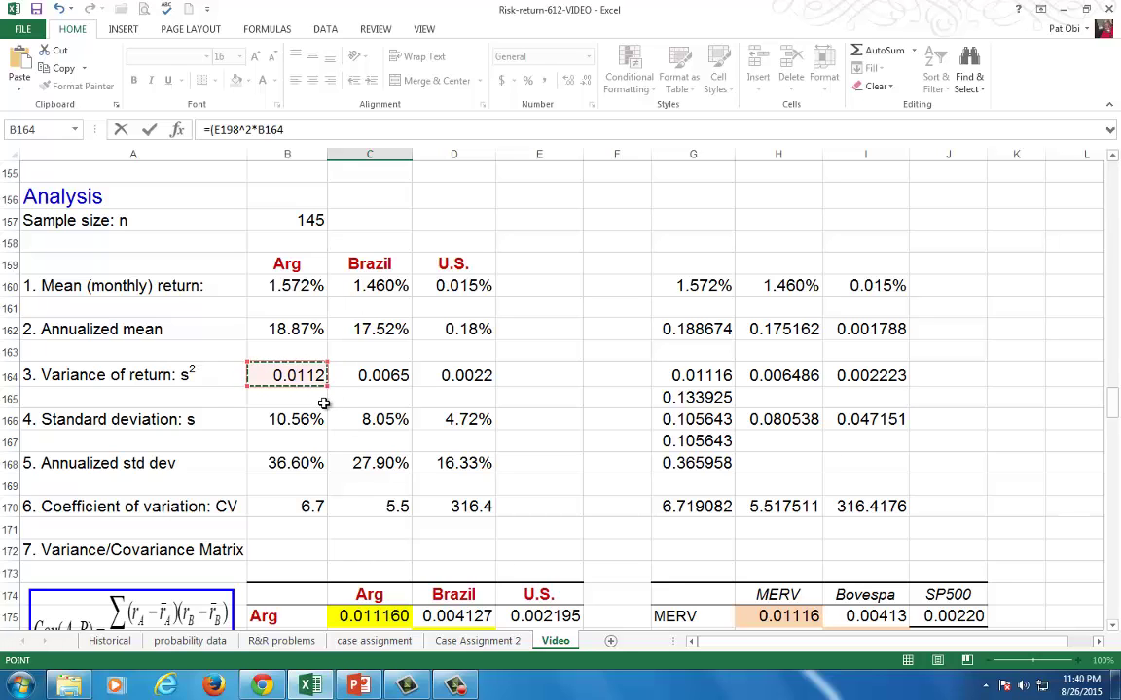
pyautogui.scroll(-5, 323, 401)
pyautogui.scroll(-1, 326, 406)
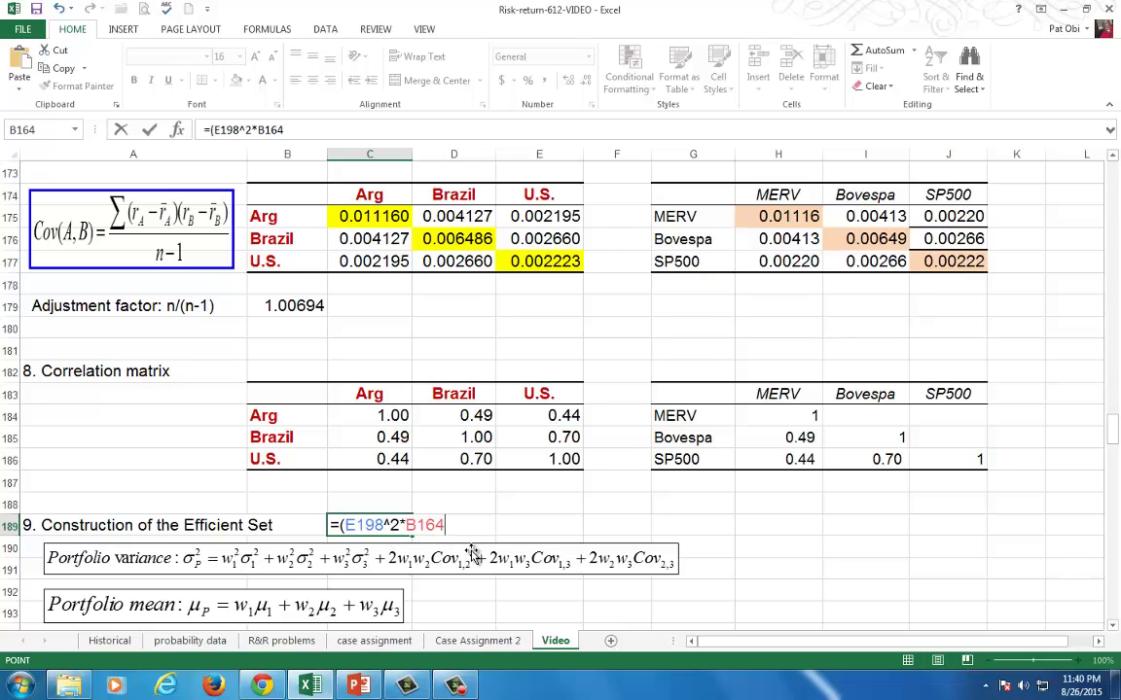
pyautogui.write('+(')
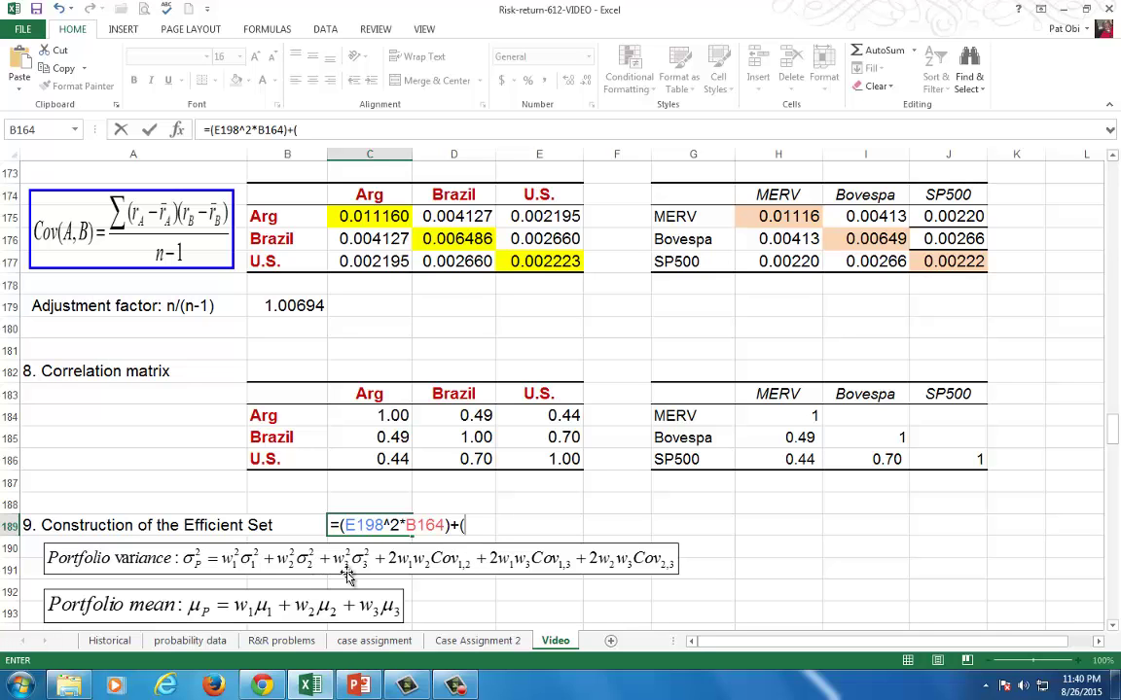
# Step: Add the Brazil variance term to the formula in C189 as (F198^2*C164)
pyautogui.scroll(-2, 461, 562)
pyautogui.write('(')
pyautogui.scroll(-1, 461, 562)
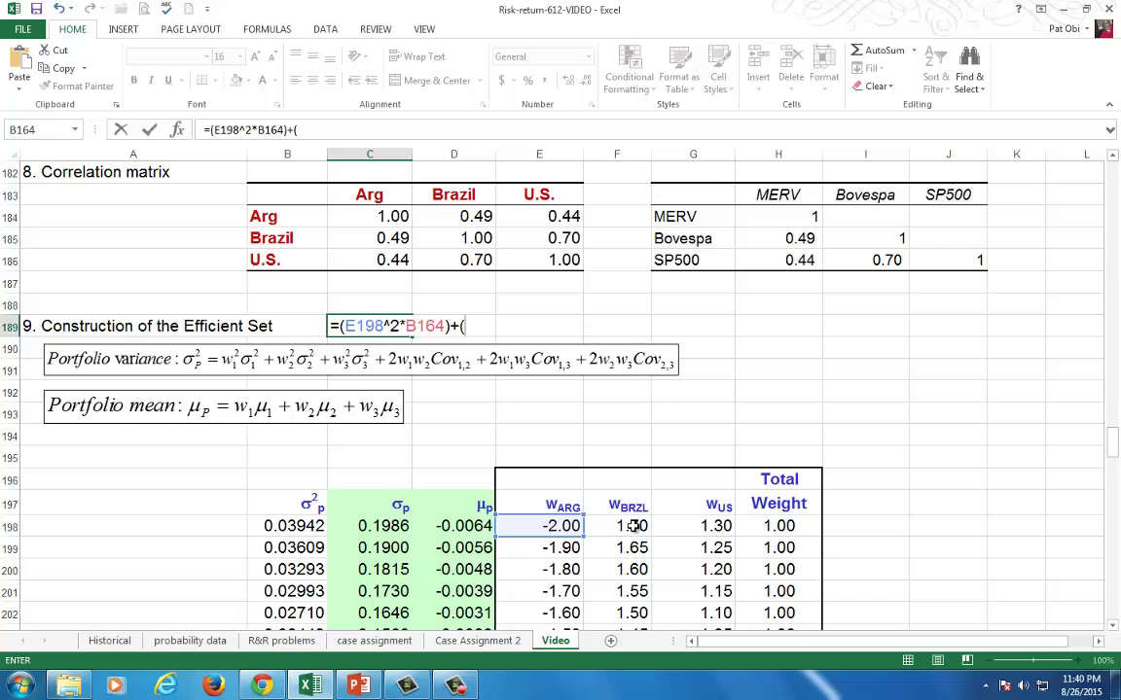
pyautogui.click(632, 525)
pyautogui.write('^')
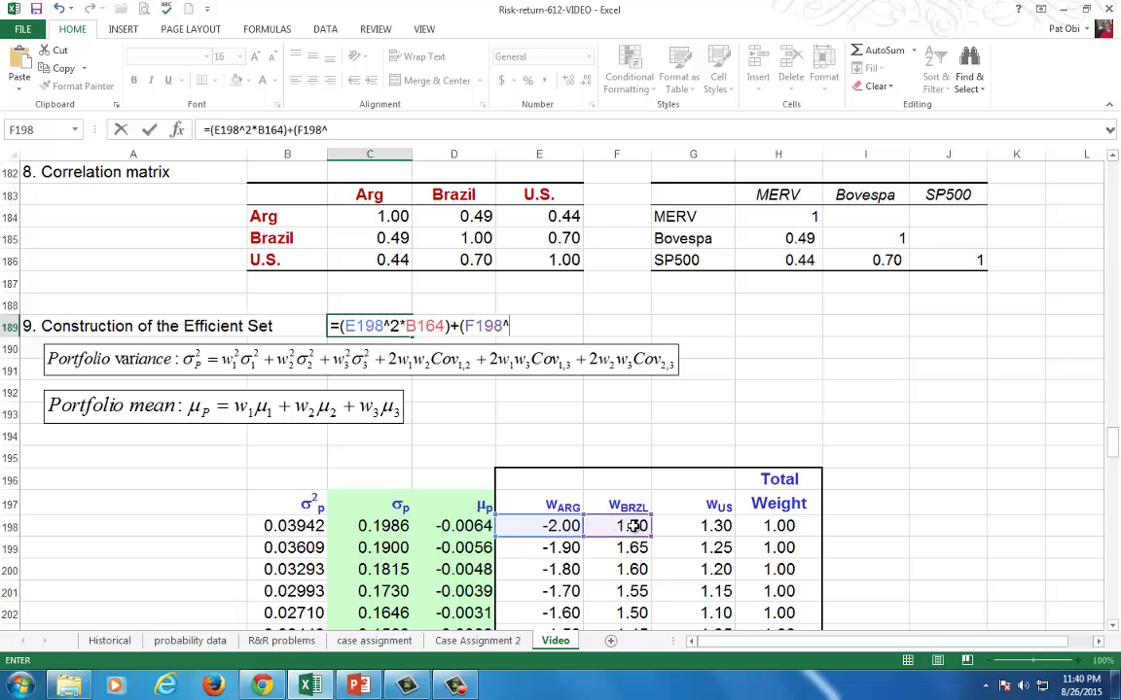
pyautogui.write('2*')
pyautogui.moveTo(1115, 450); pyautogui.dragTo(1116, 399)
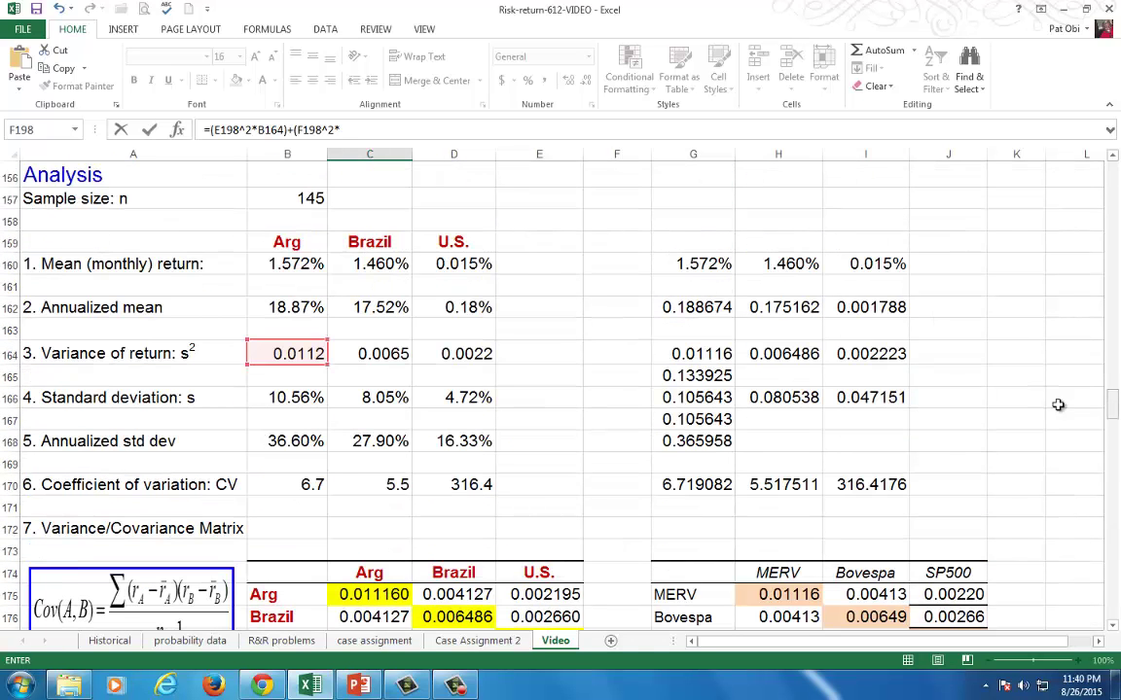
pyautogui.click(389, 354)
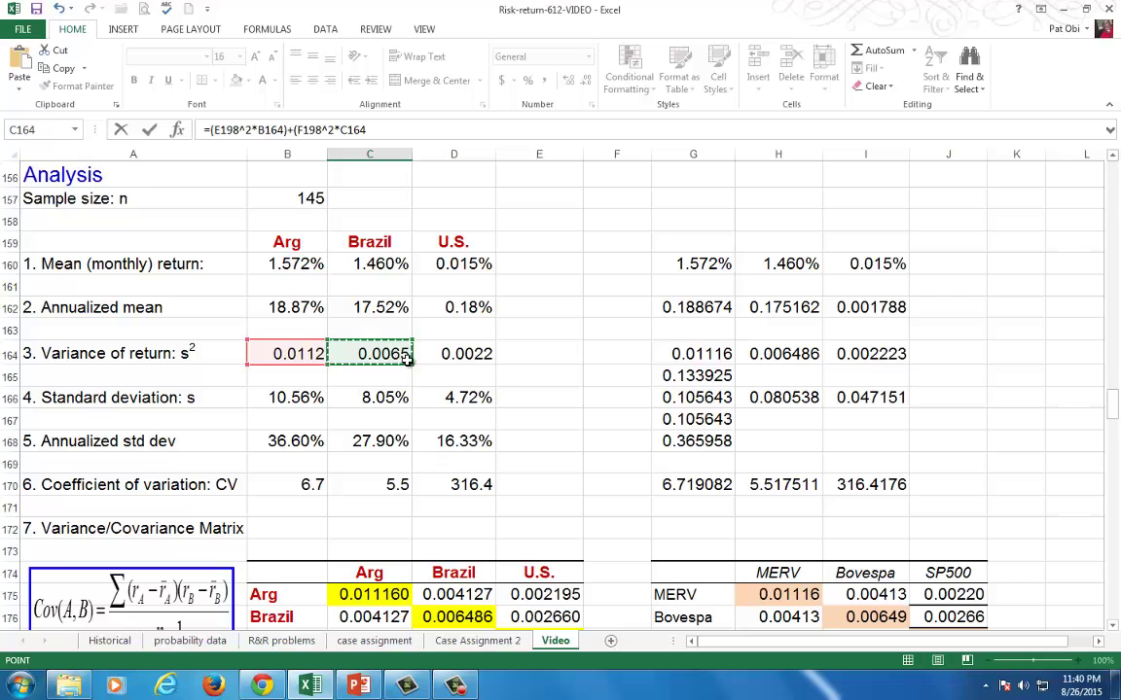
pyautogui.scroll(-6, 490, 442)
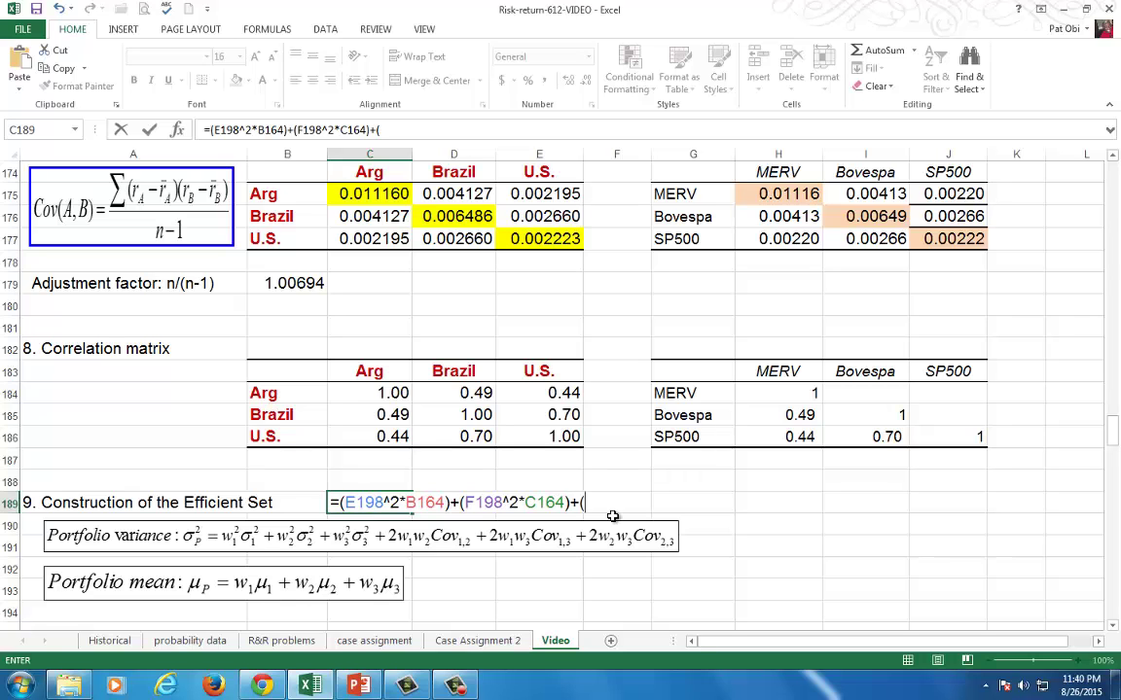
# Step: Extend the formula in C189 with the U.S. variance term (G198^2*D164)
pyautogui.scroll(-4, 610, 520)
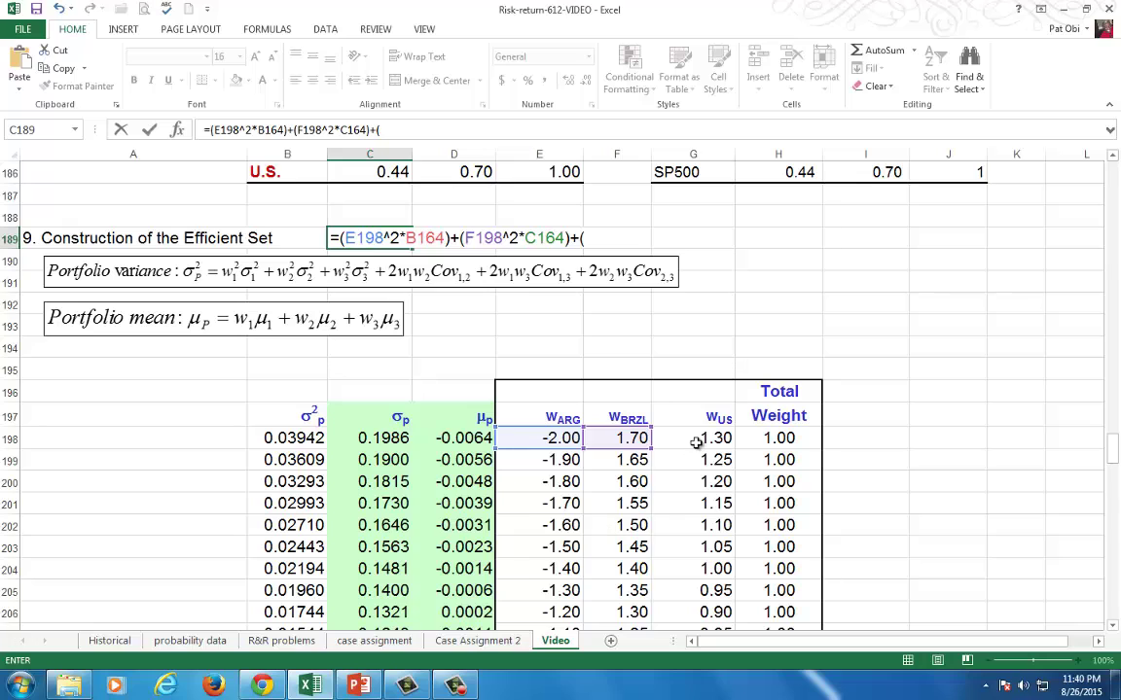
pyautogui.click(696, 440)
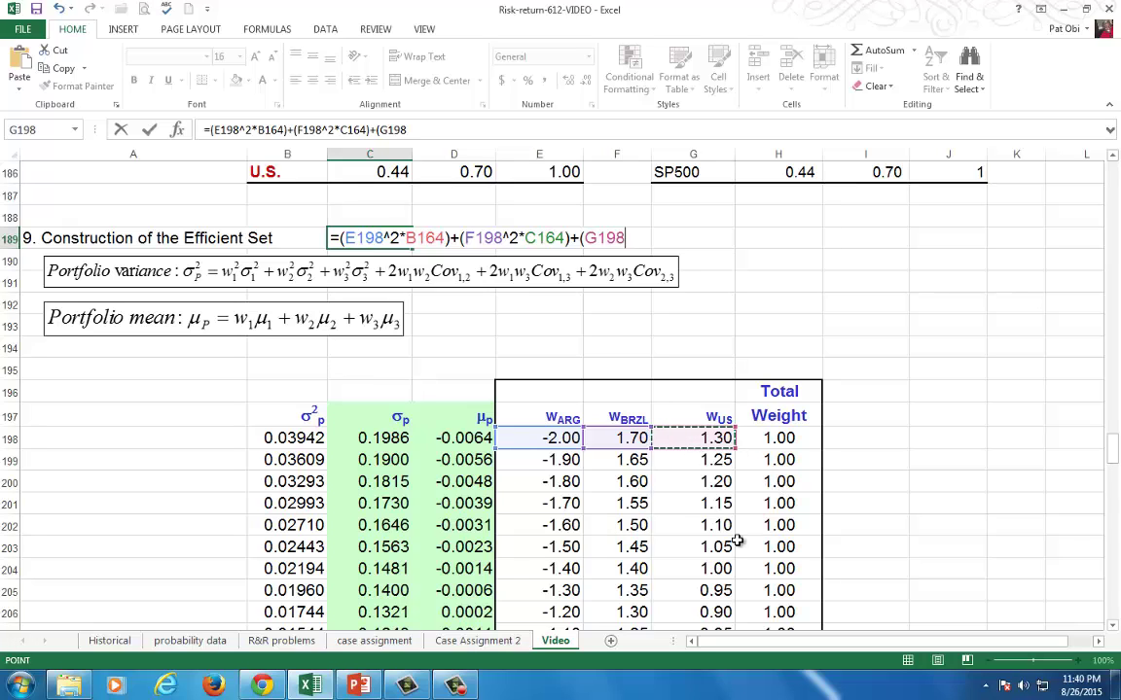
pyautogui.write('^')
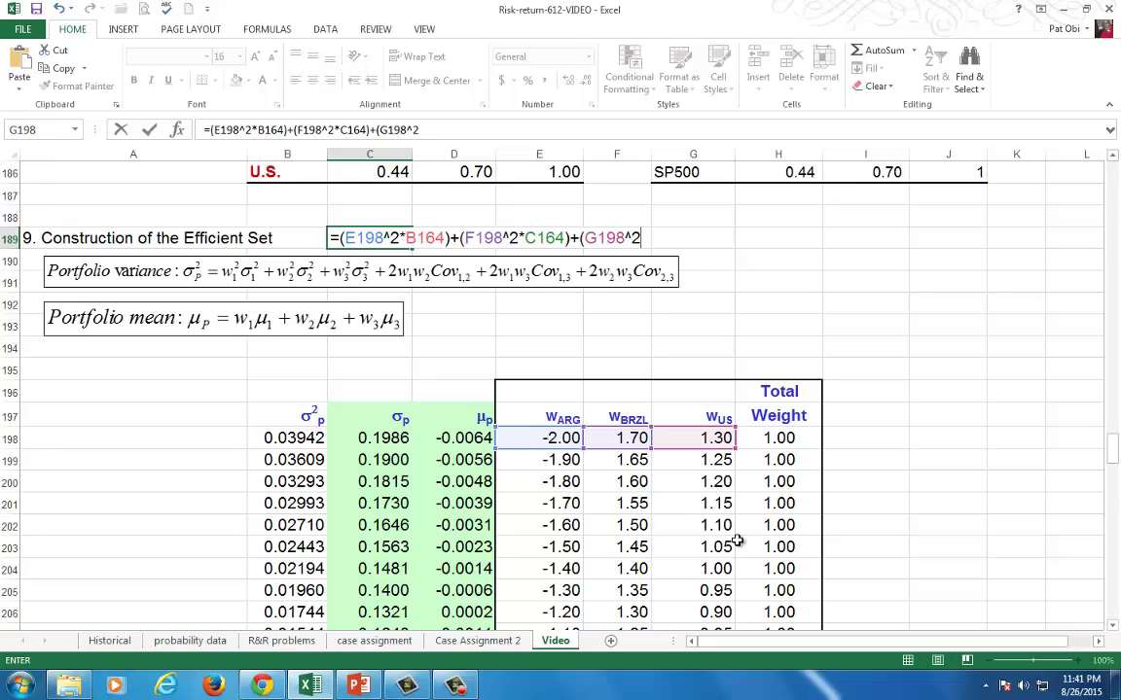
pyautogui.write('2*')
pyautogui.scroll(9, 619, 457)
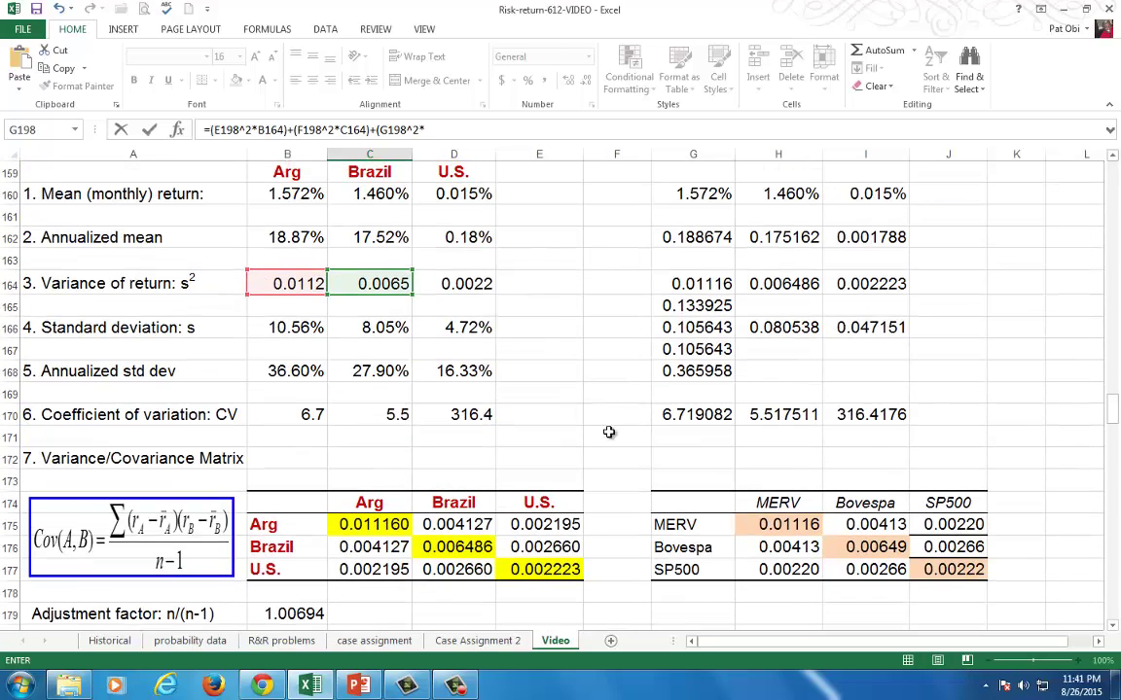
pyautogui.click(466, 283)
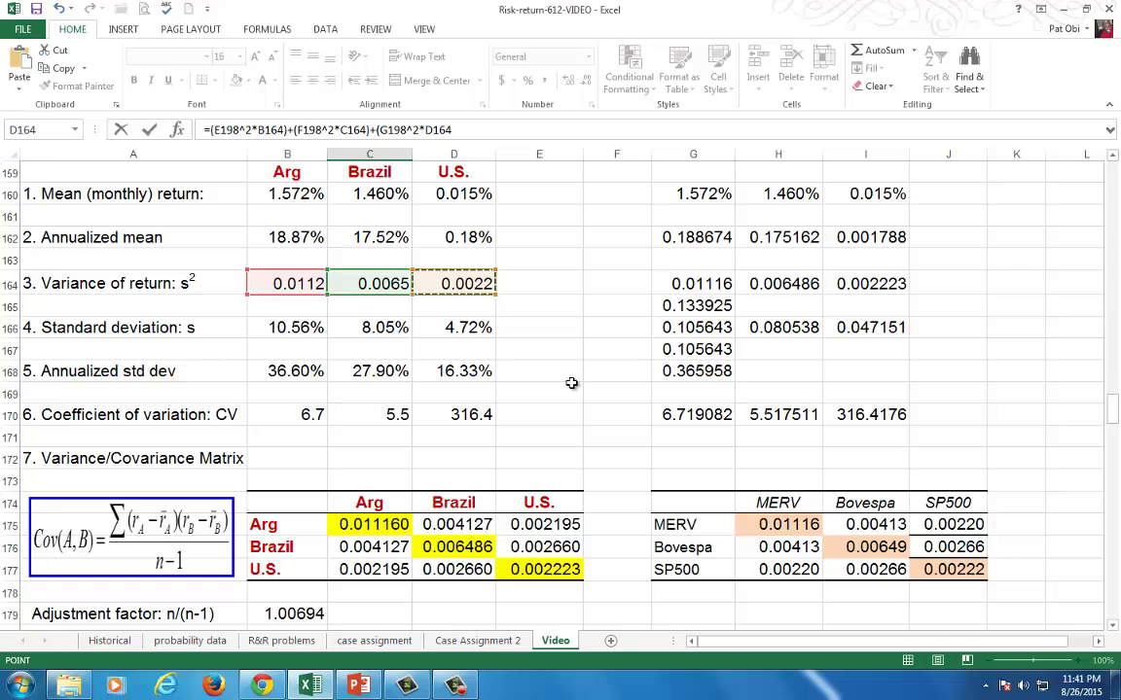
pyautogui.scroll(-6, 573, 389)
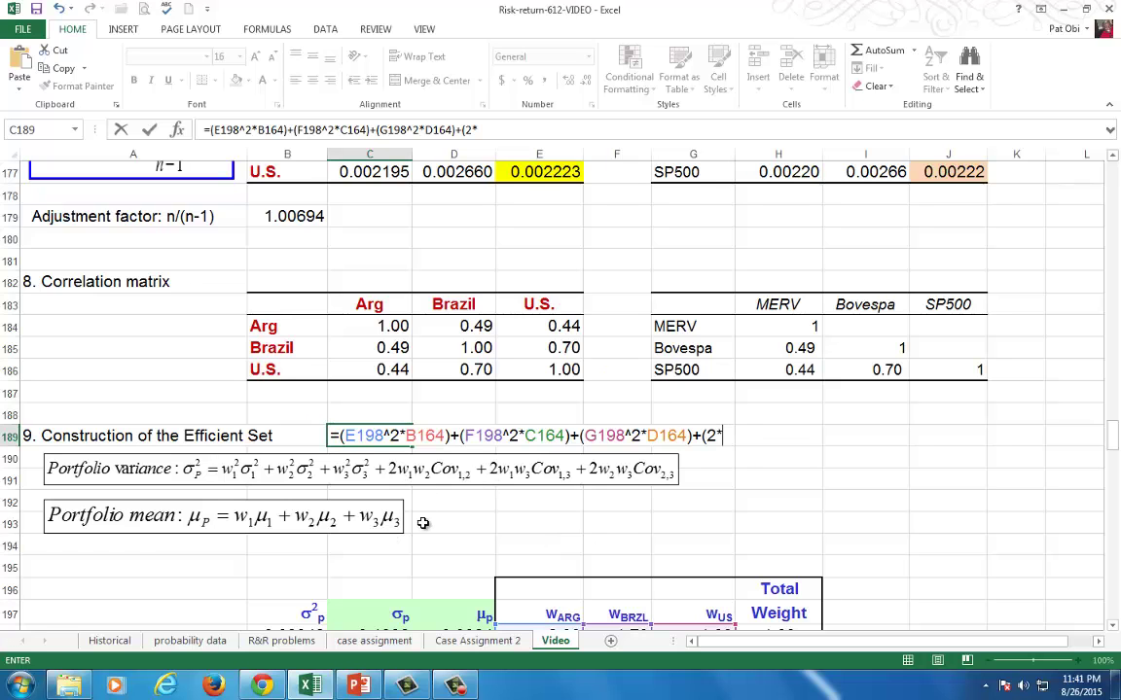
# Step: Add the Argentina–Brazil covariance term (2*E198*F198*C176) to the variance formula in C189
pyautogui.scroll(-2, 438, 522)
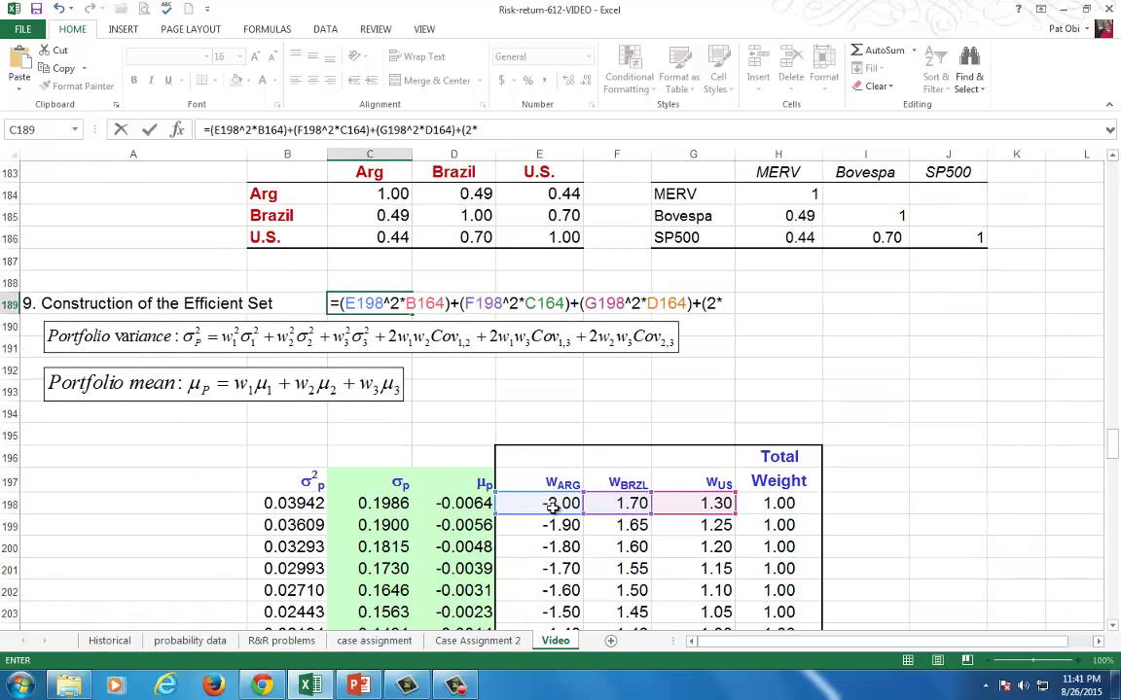
pyautogui.click(551, 505)
pyautogui.write('*')
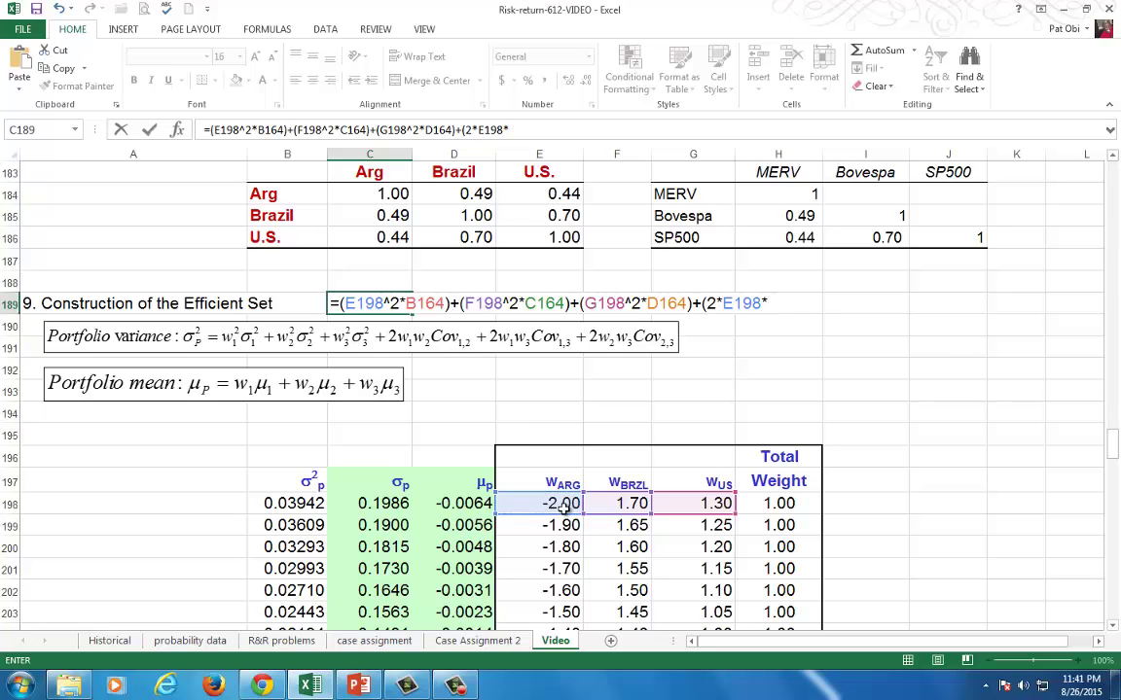
pyautogui.click(626, 502)
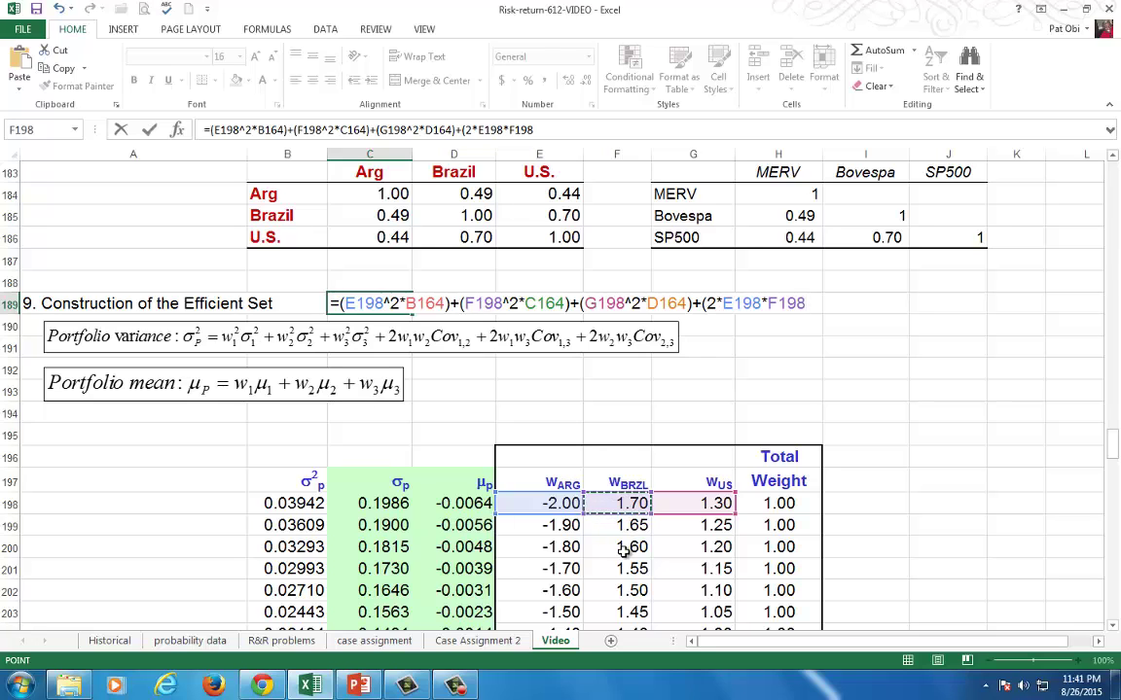
pyautogui.write('*')
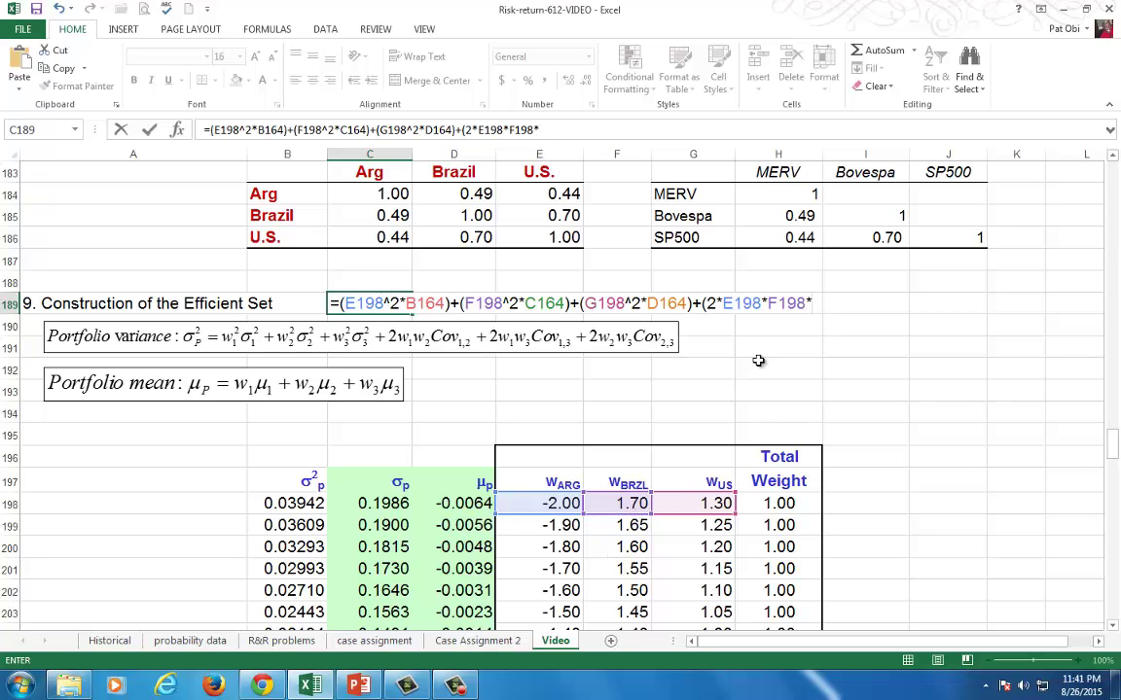
pyautogui.scroll(1, 736, 375)
pyautogui.scroll(1, 736, 375)
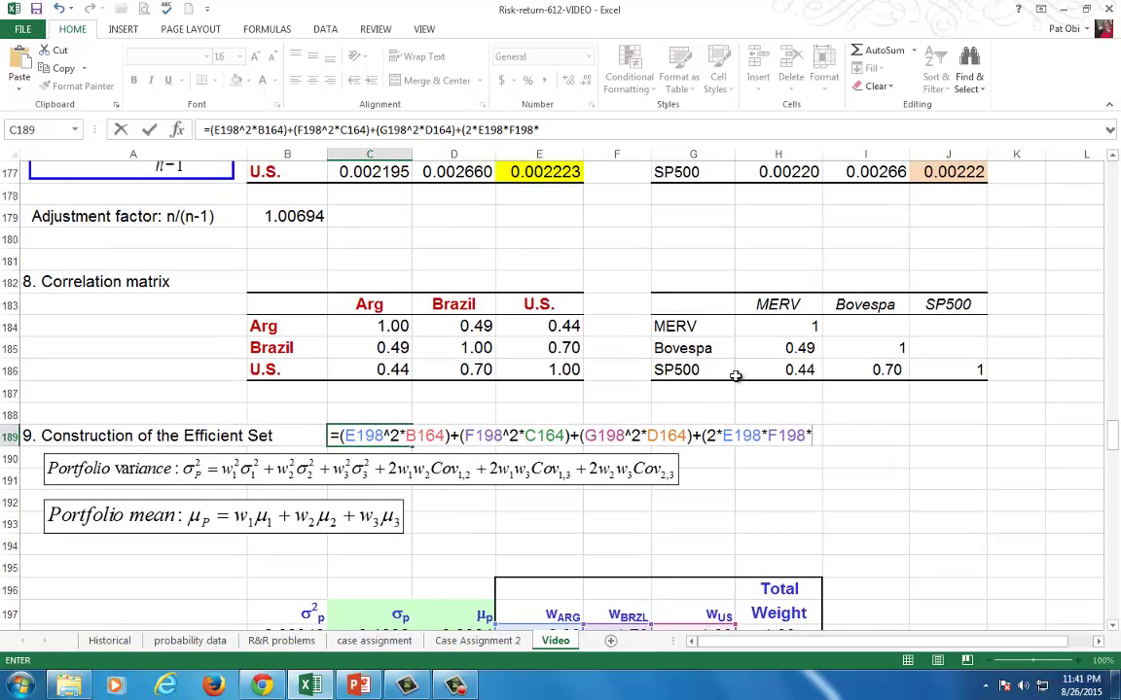
pyautogui.scroll(1, 736, 375)
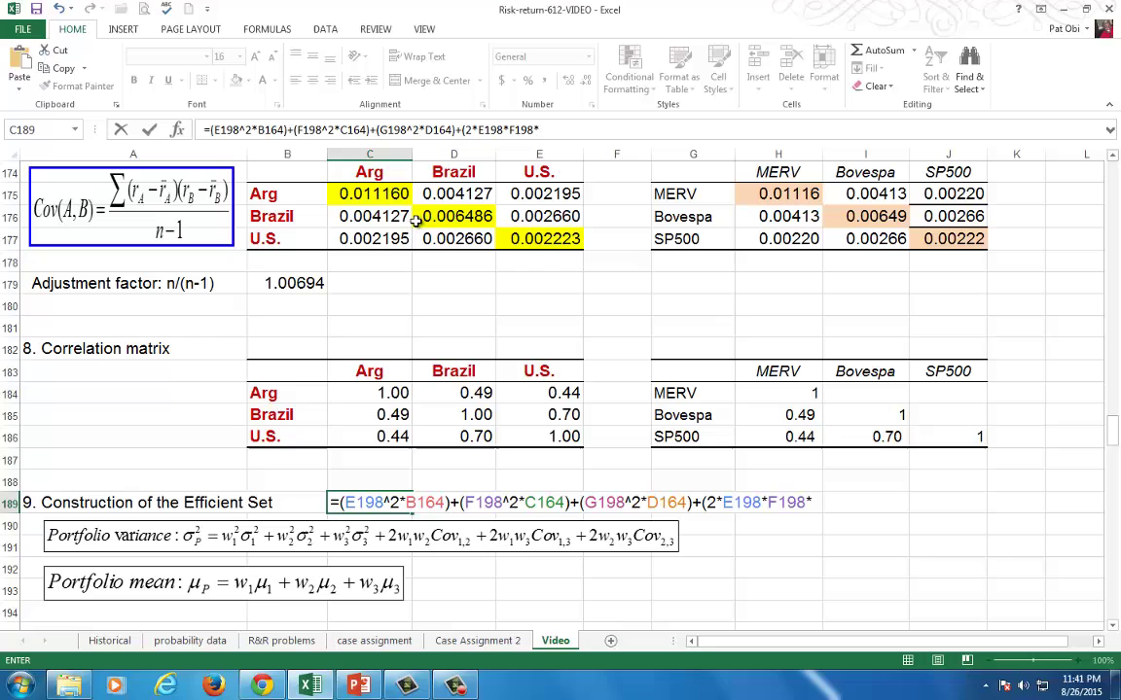
pyautogui.click(352, 214)
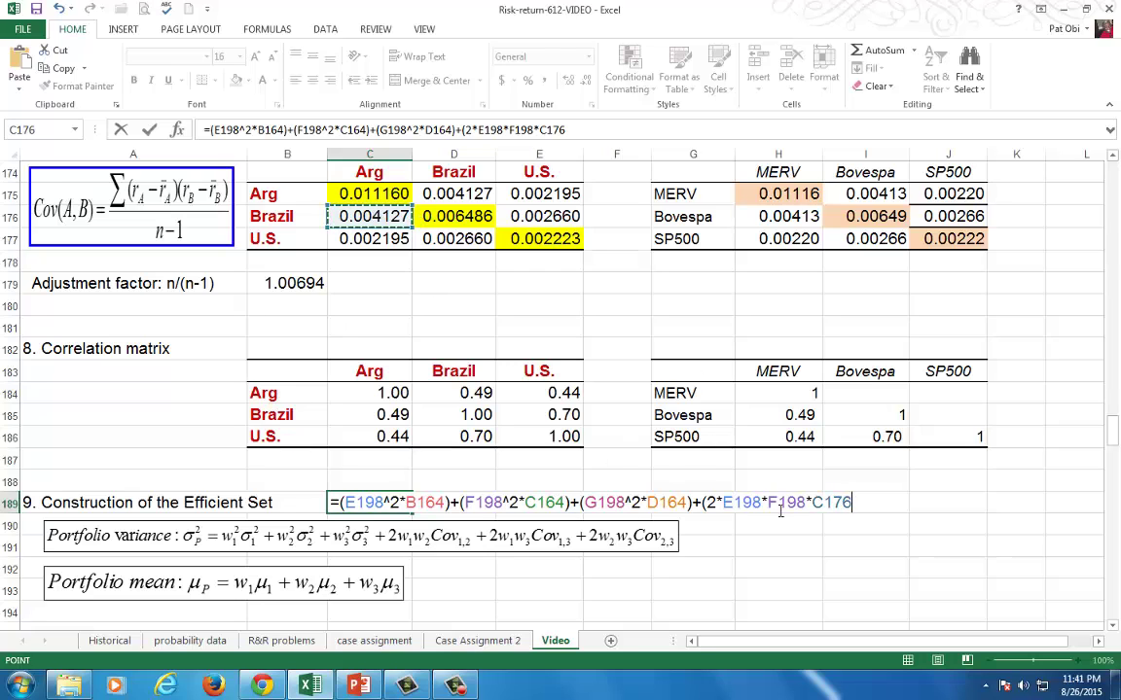
pyautogui.write(')+(')
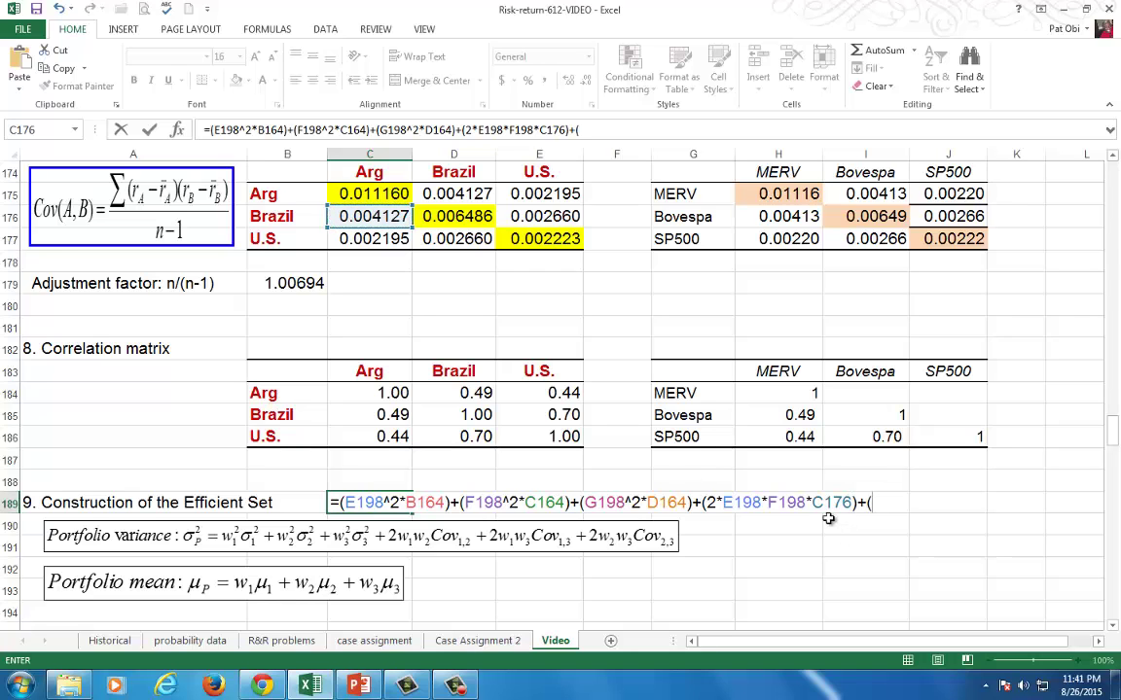
# Step: Add the Argentina–U.S. covariance term (2*E198*G198*C177) to the variance formula in C189
pyautogui.scroll(-2, 828, 519)
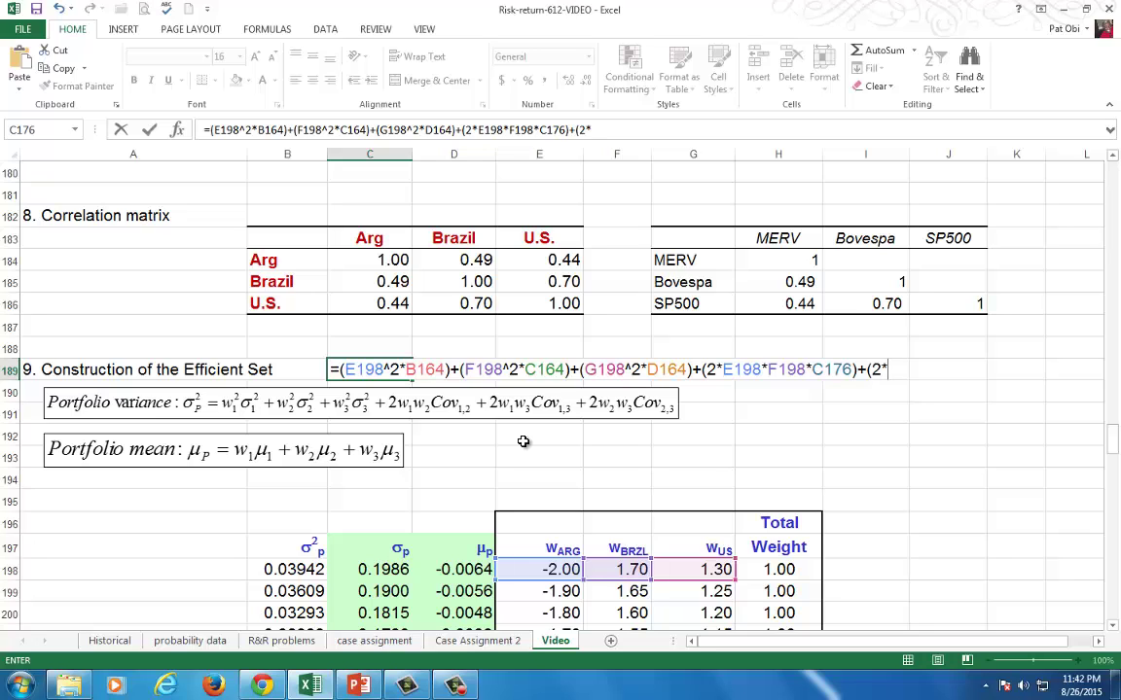
pyautogui.click(553, 568)
pyautogui.write('*')
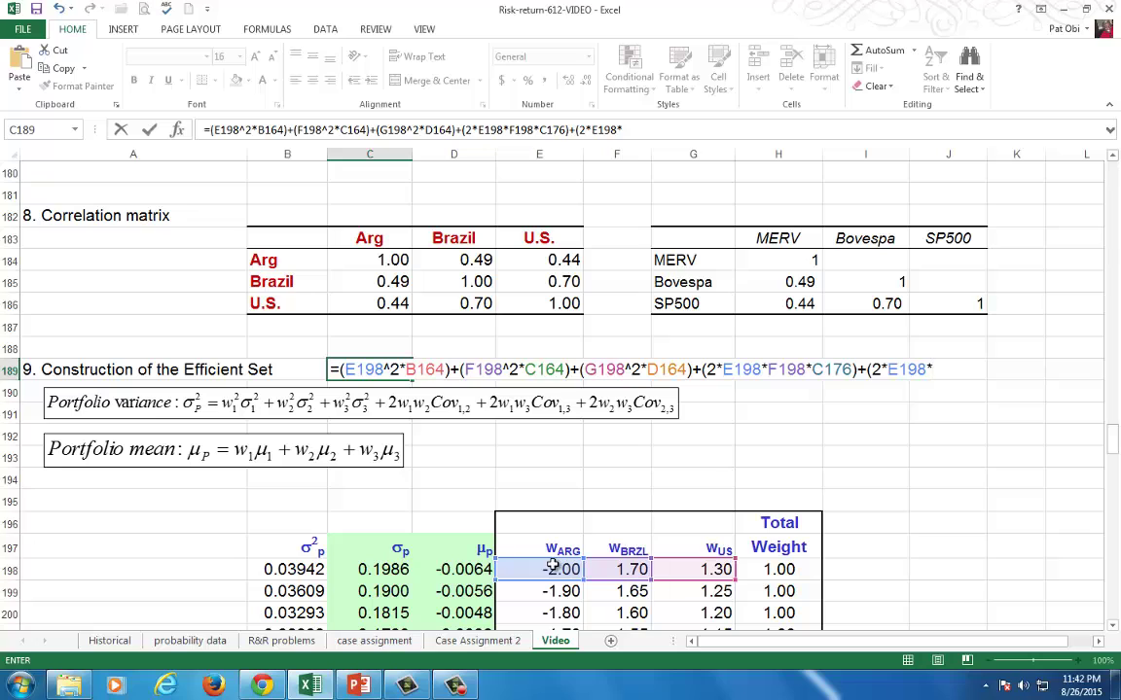
pyautogui.click(678, 568)
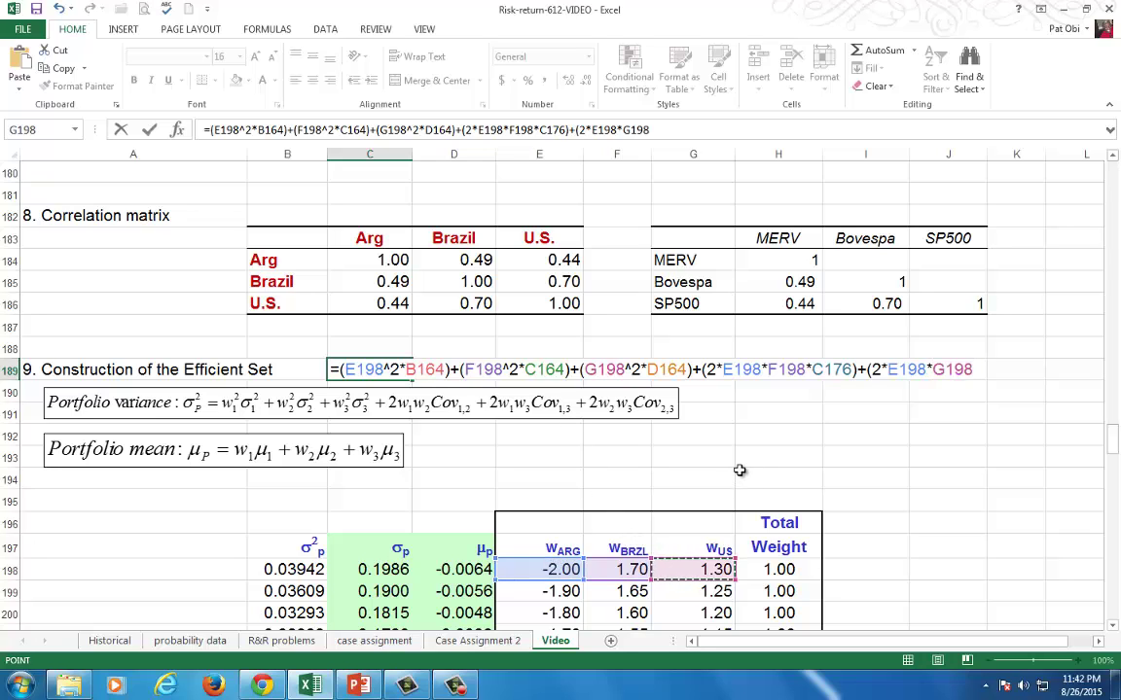
pyautogui.write('*')
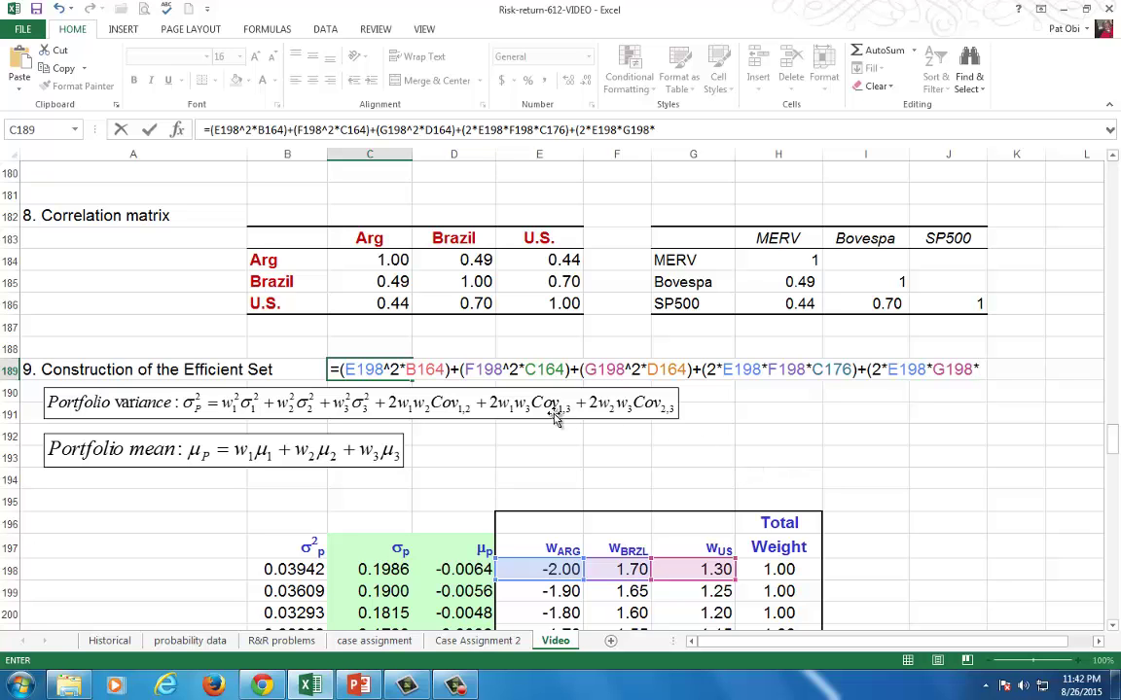
pyautogui.scroll(3, 554, 416)
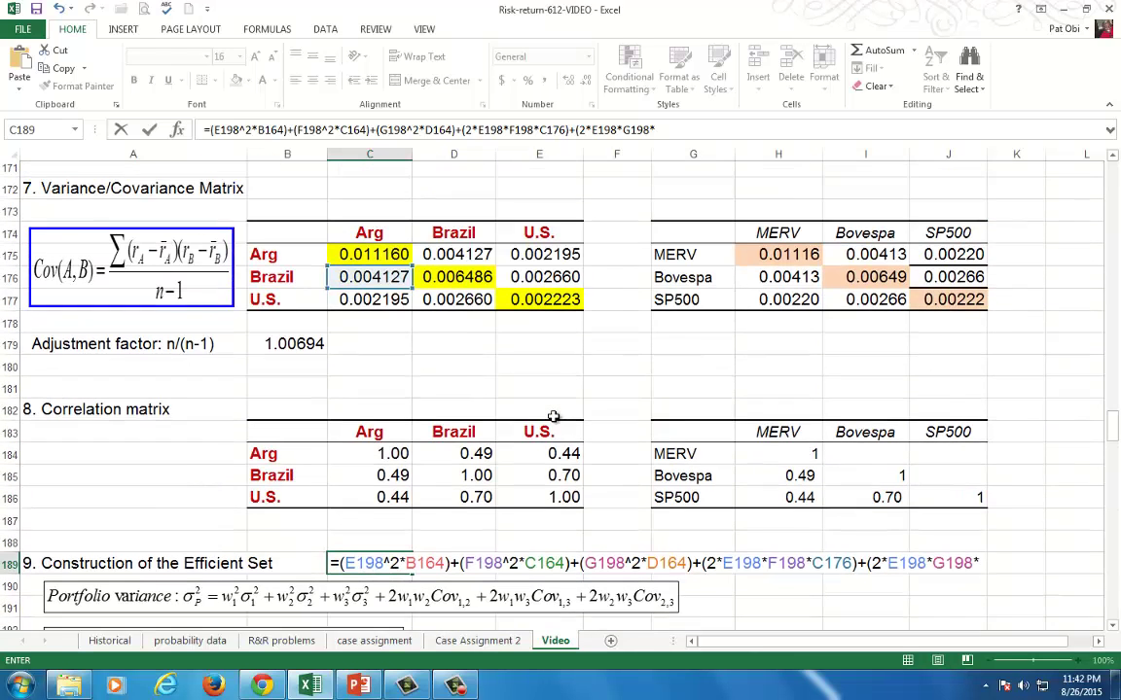
pyautogui.click(384, 305)
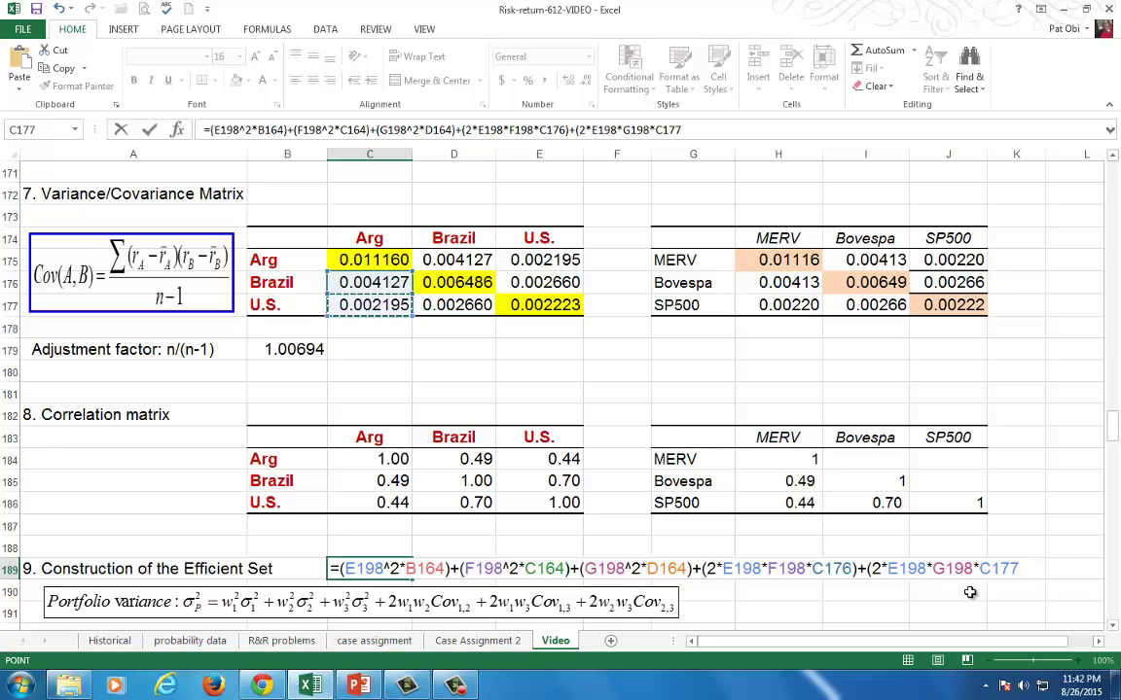
pyautogui.write(')+(2*')
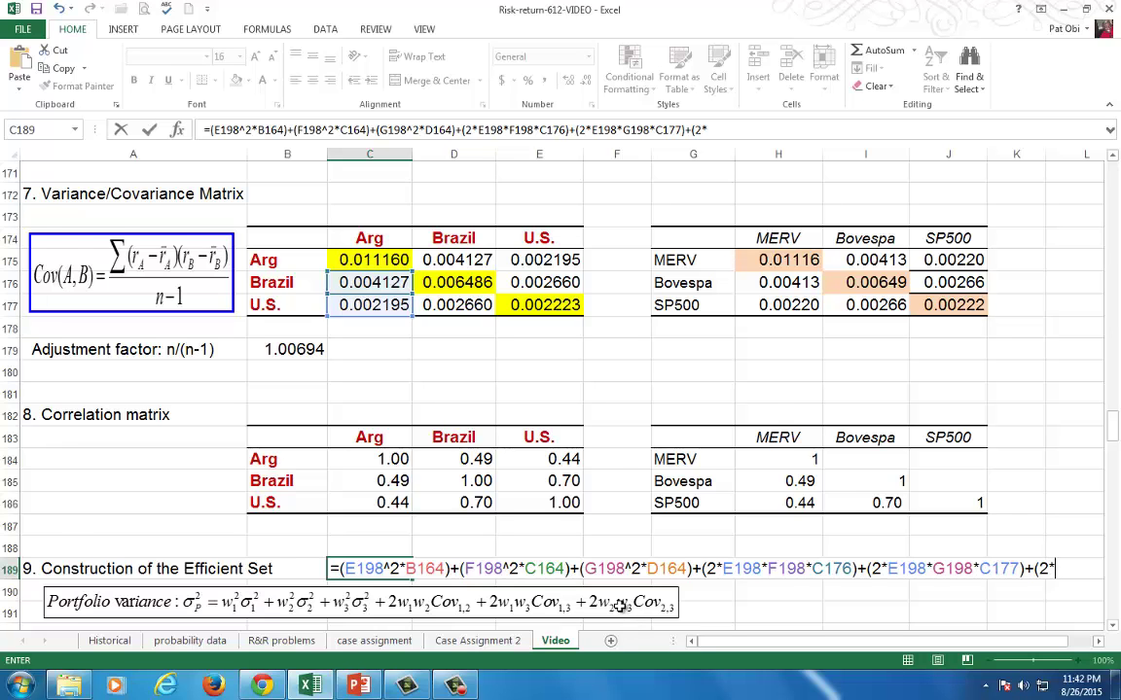
# Step: Complete the formula in C189 with the Brazil–U.S. covariance term (2*F198*G198*D177) and enter it
pyautogui.scroll(-3, 623, 611)
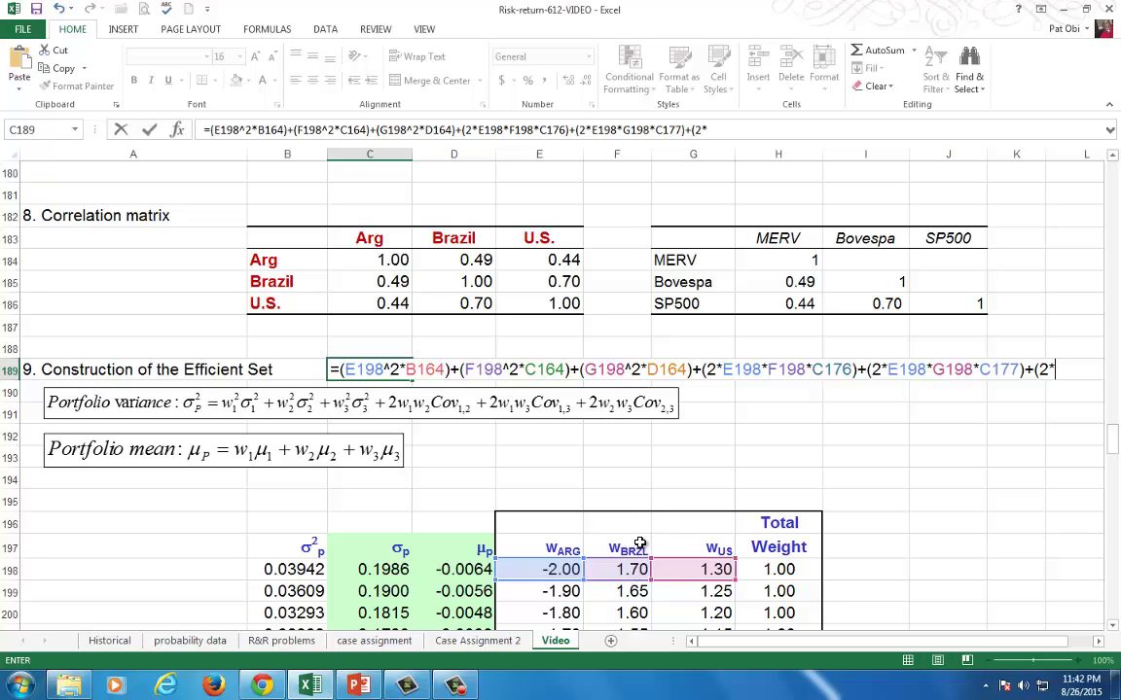
pyautogui.click(618, 571)
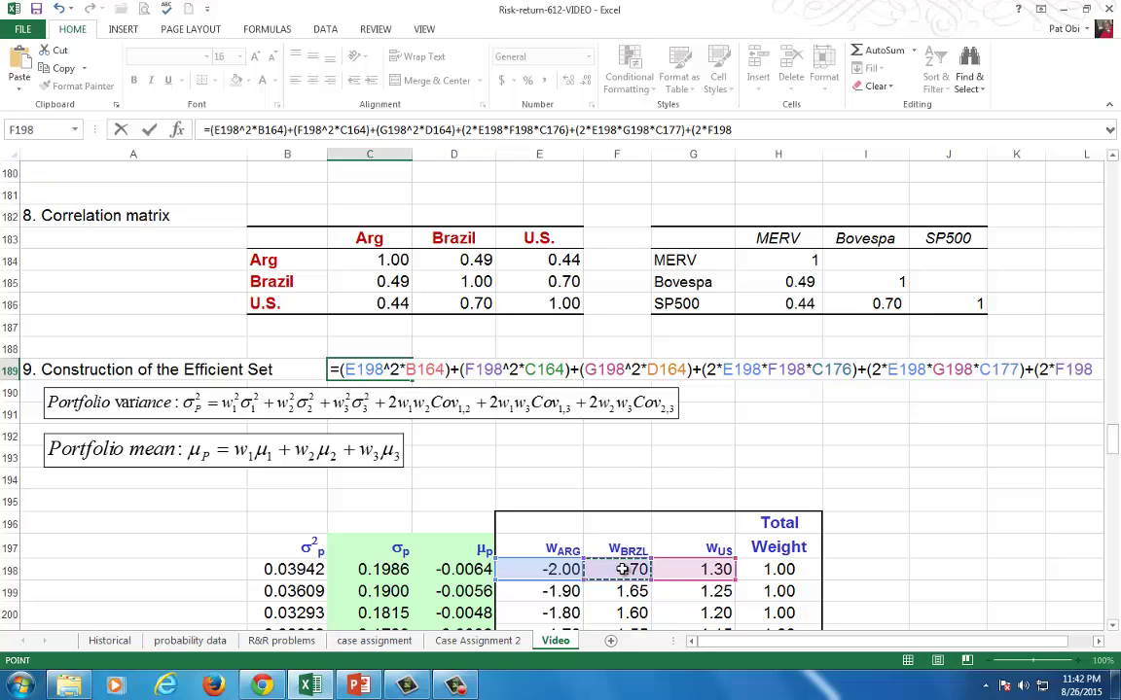
pyautogui.write('*')
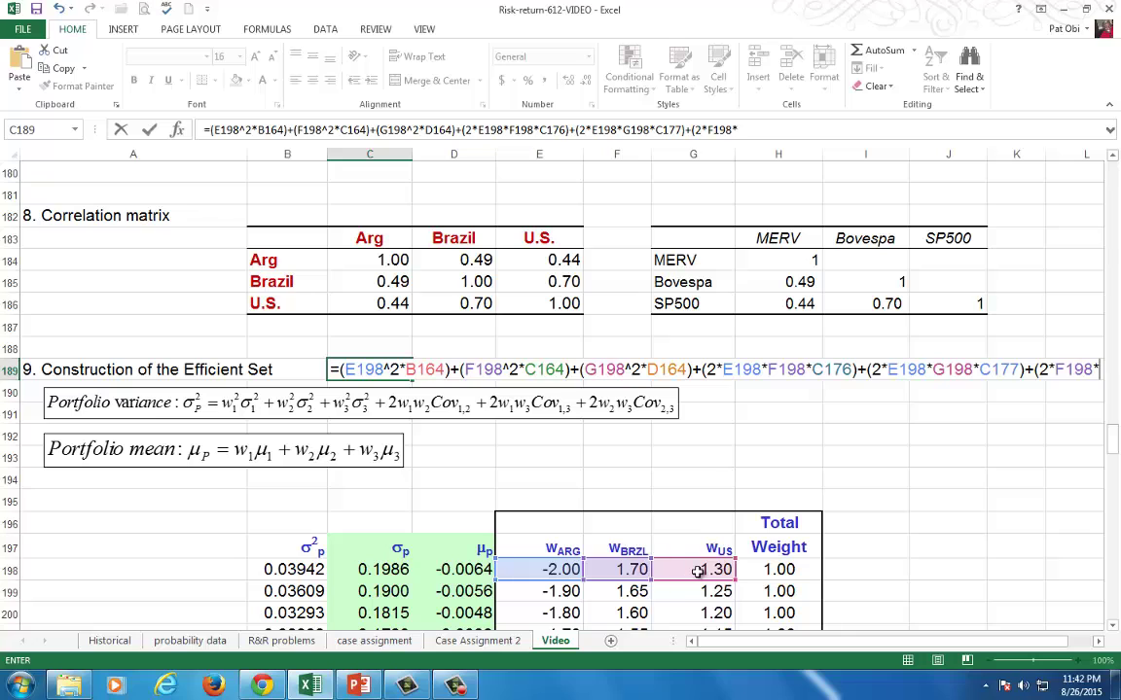
pyautogui.click(702, 571)
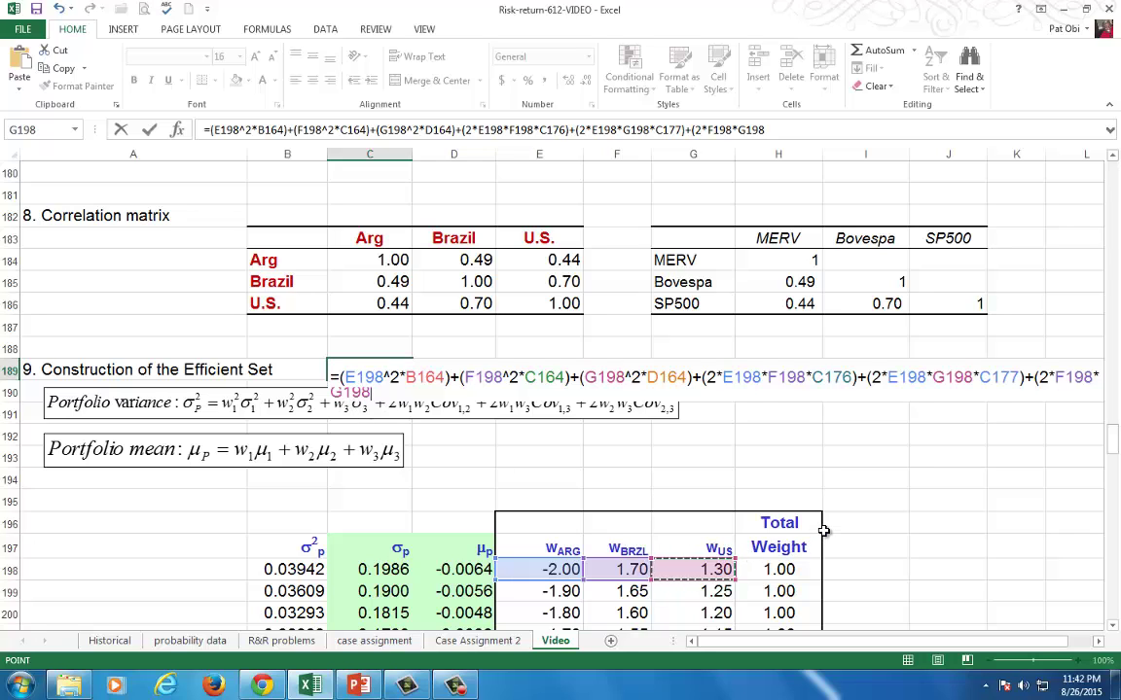
pyautogui.write('*')
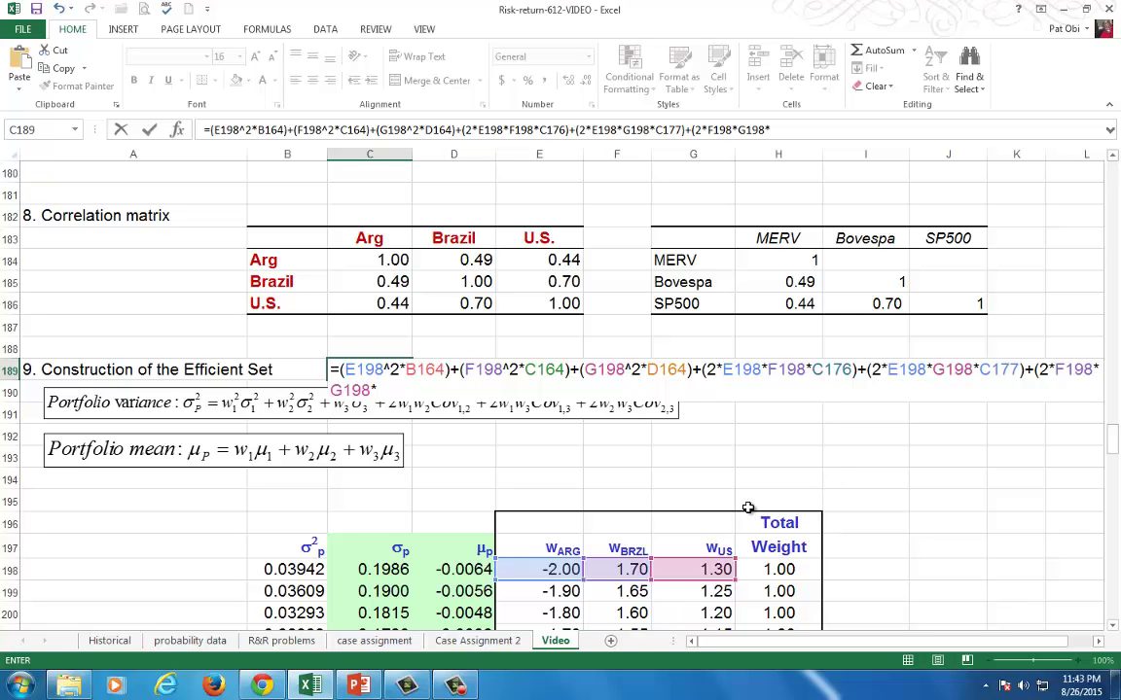
pyautogui.scroll(3, 747, 508)
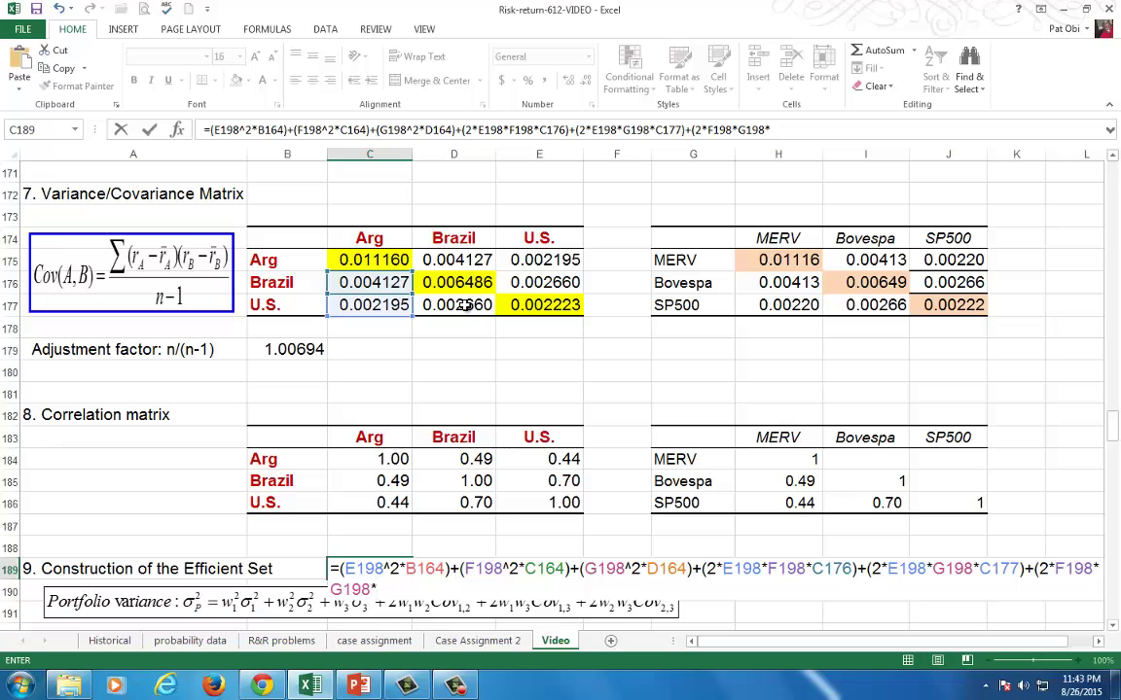
pyautogui.click(465, 304)
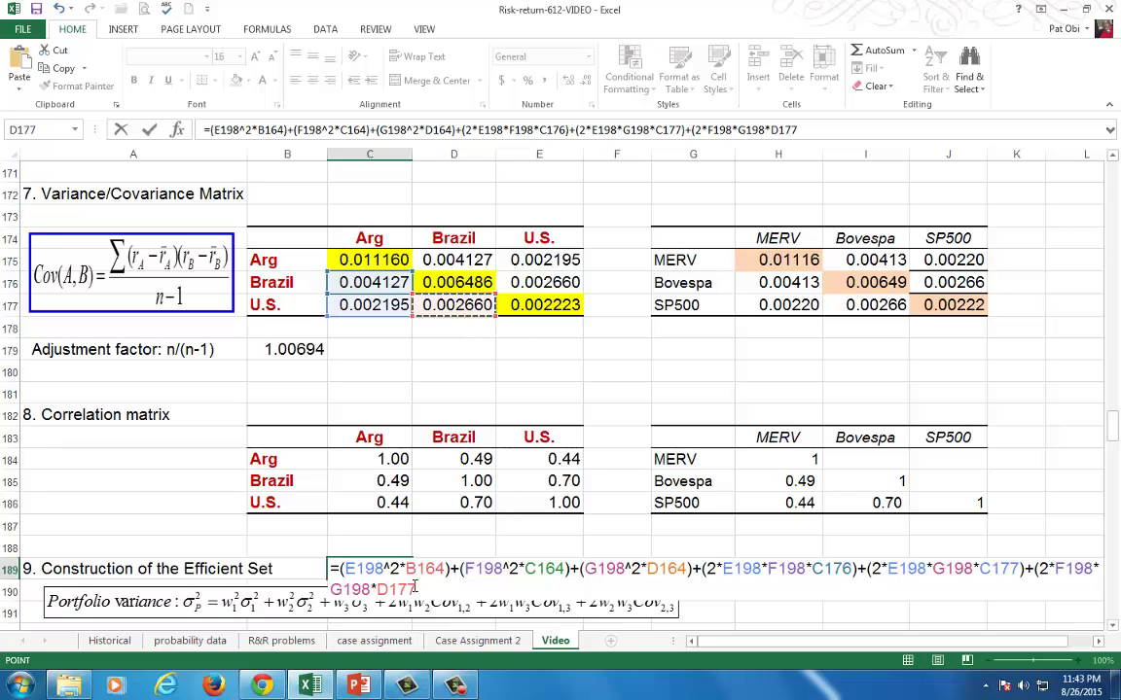
pyautogui.write(')')
pyautogui.press('Return')
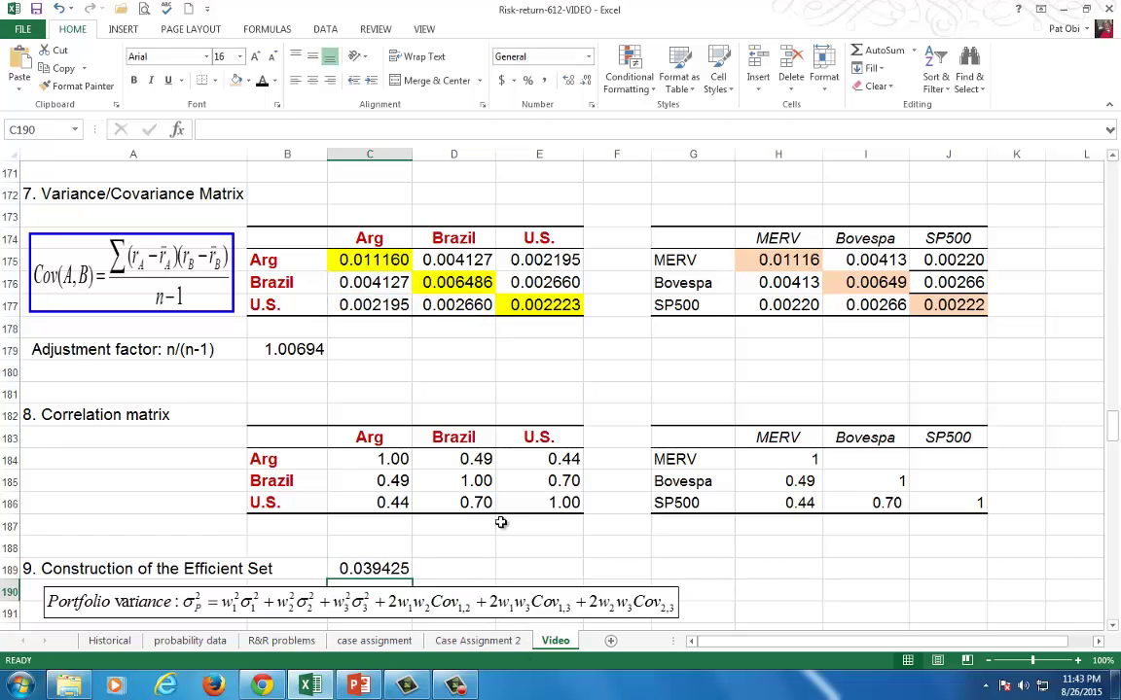
# Step: Clear the existing portfolio variance column in B198:B244
pyautogui.scroll(-4, 500, 522)
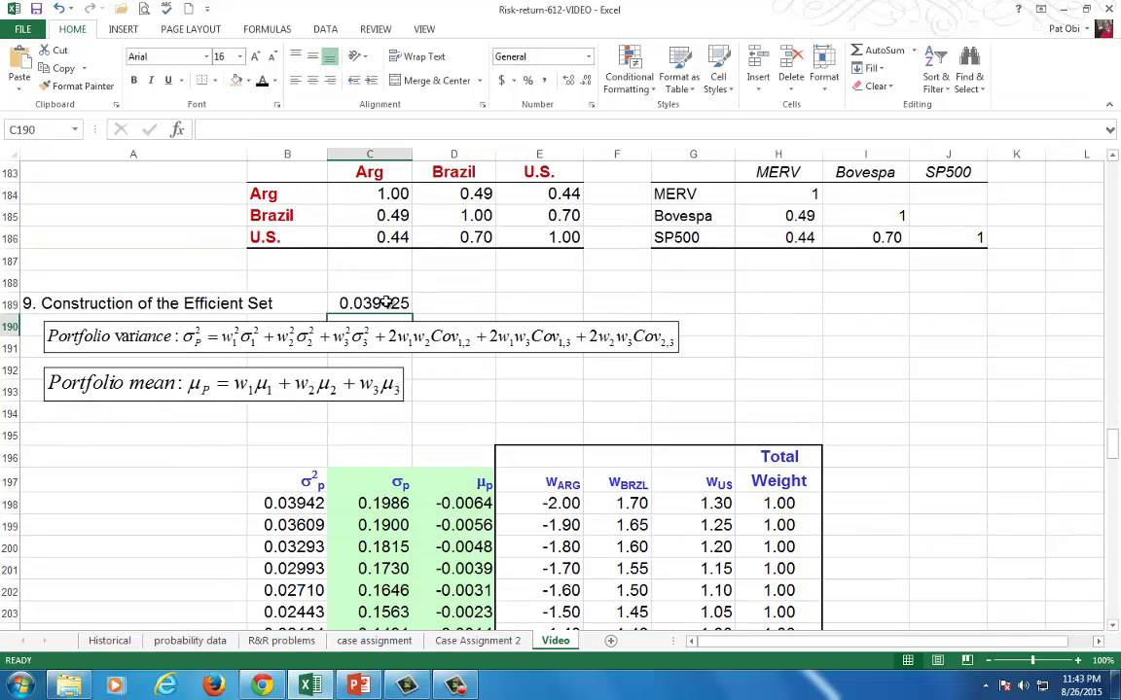
pyautogui.click(386, 304)
pyautogui.click(292, 503)
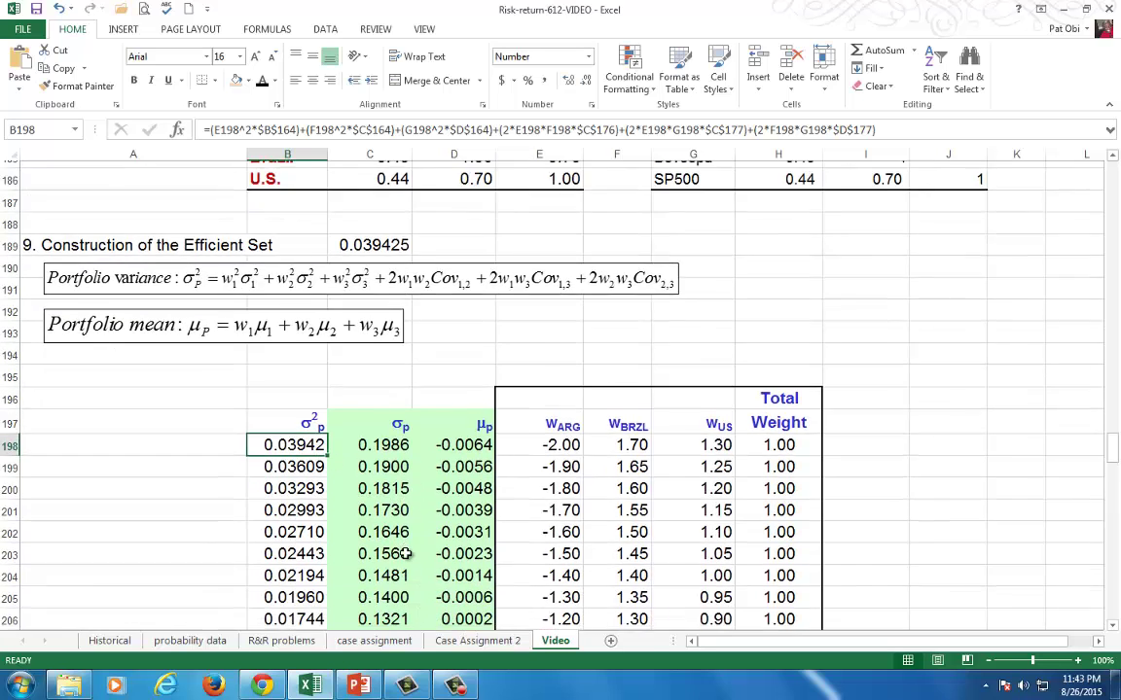
pyautogui.scroll(-2, 406, 530)
pyautogui.scroll(-2, 408, 546)
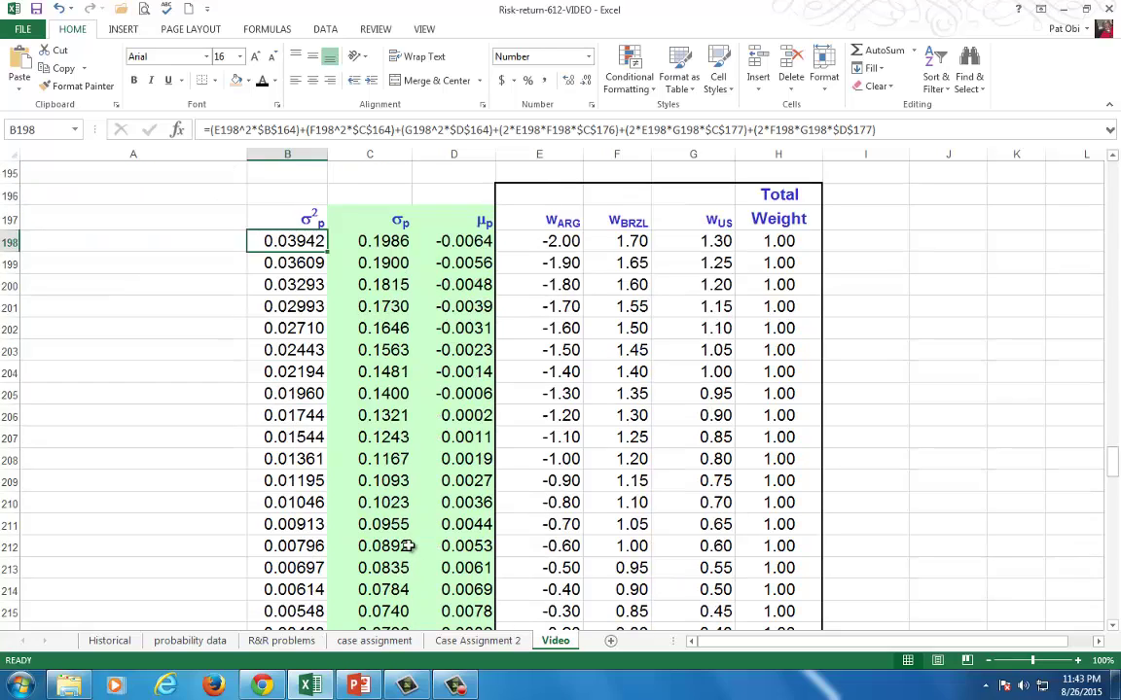
pyautogui.hotkey('ctrl', 'shift', 'Down')
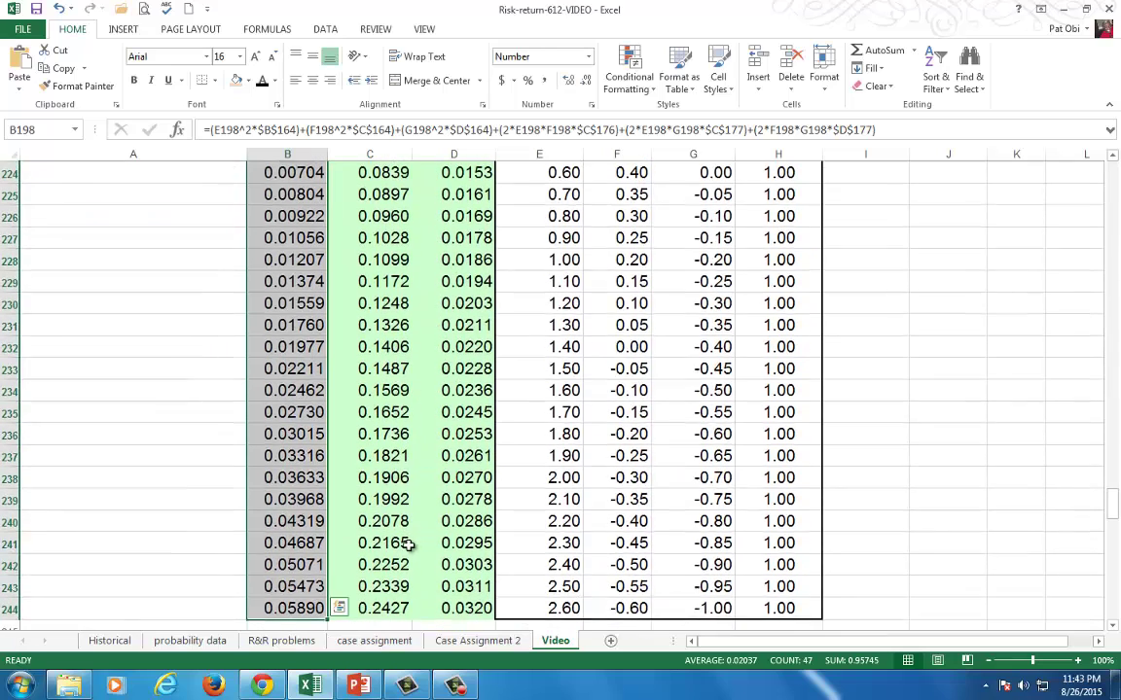
pyautogui.scroll(3, 409, 546)
pyautogui.press('Delete')
pyautogui.scroll(9, 418, 540)
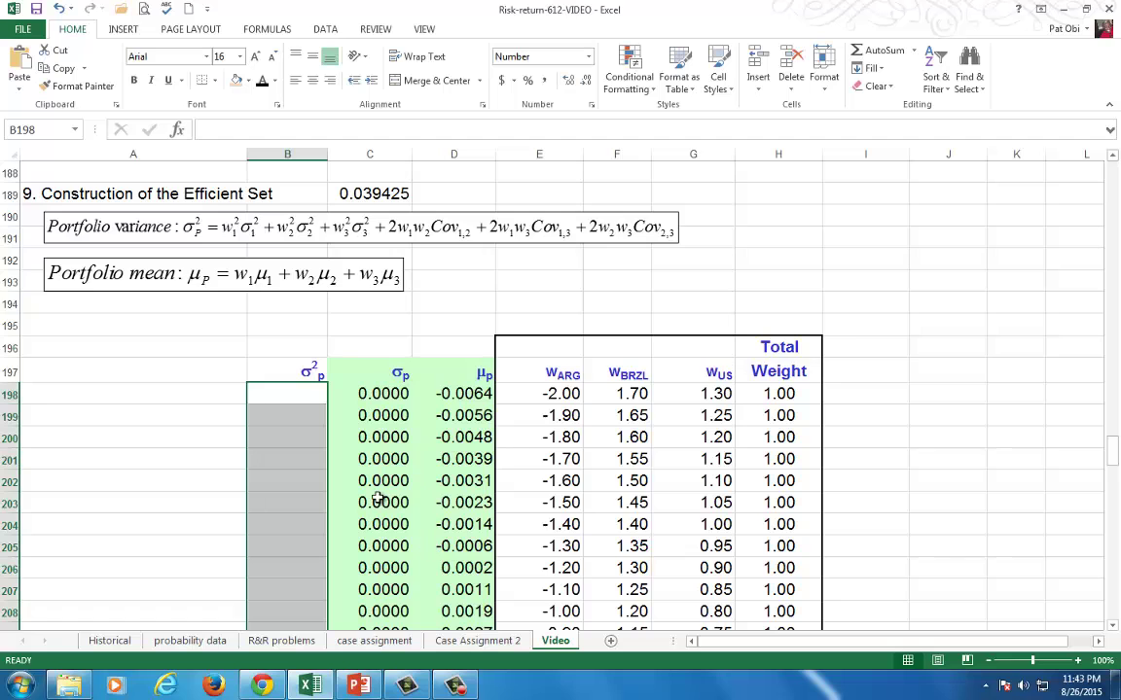
# Step: Move the completed variance formula from C189 to B198 by cutting and pasting it
pyautogui.scroll(-1, 376, 500)
pyautogui.scroll(2, 375, 499)
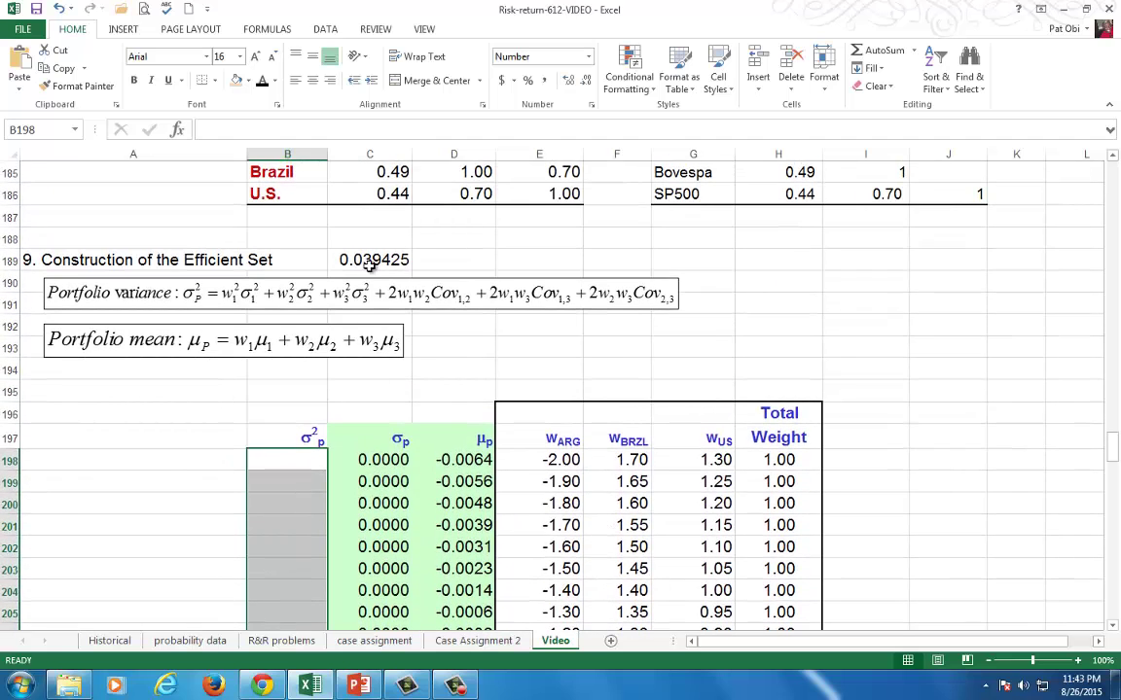
pyautogui.click(335, 259)
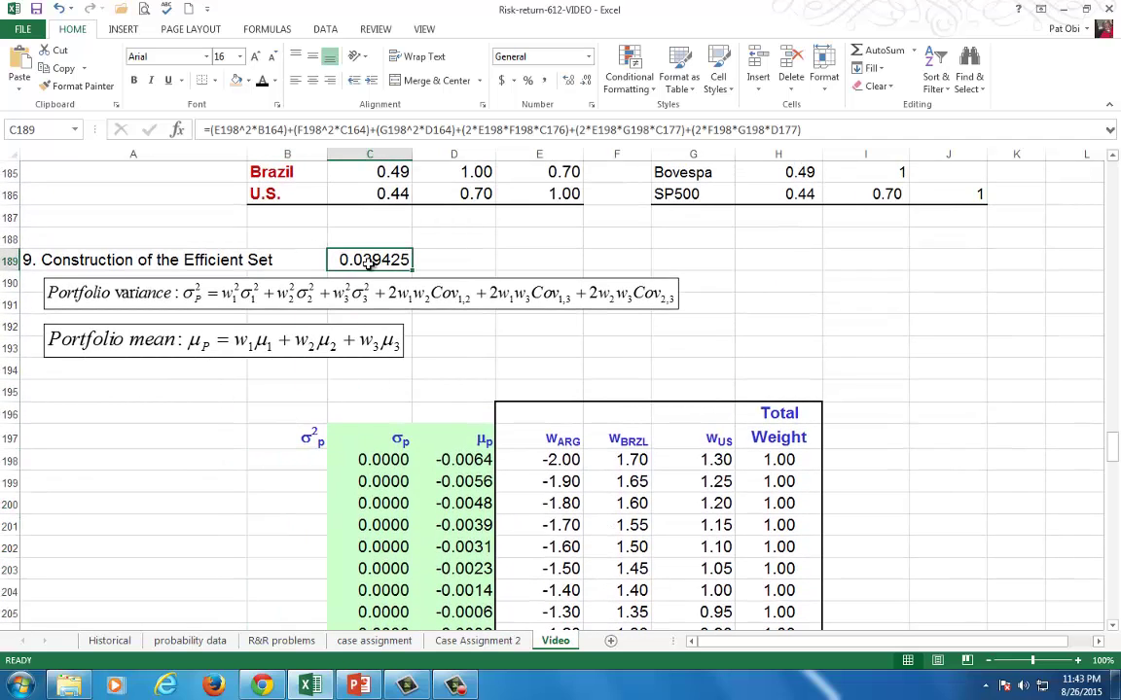
pyautogui.click(61, 68)
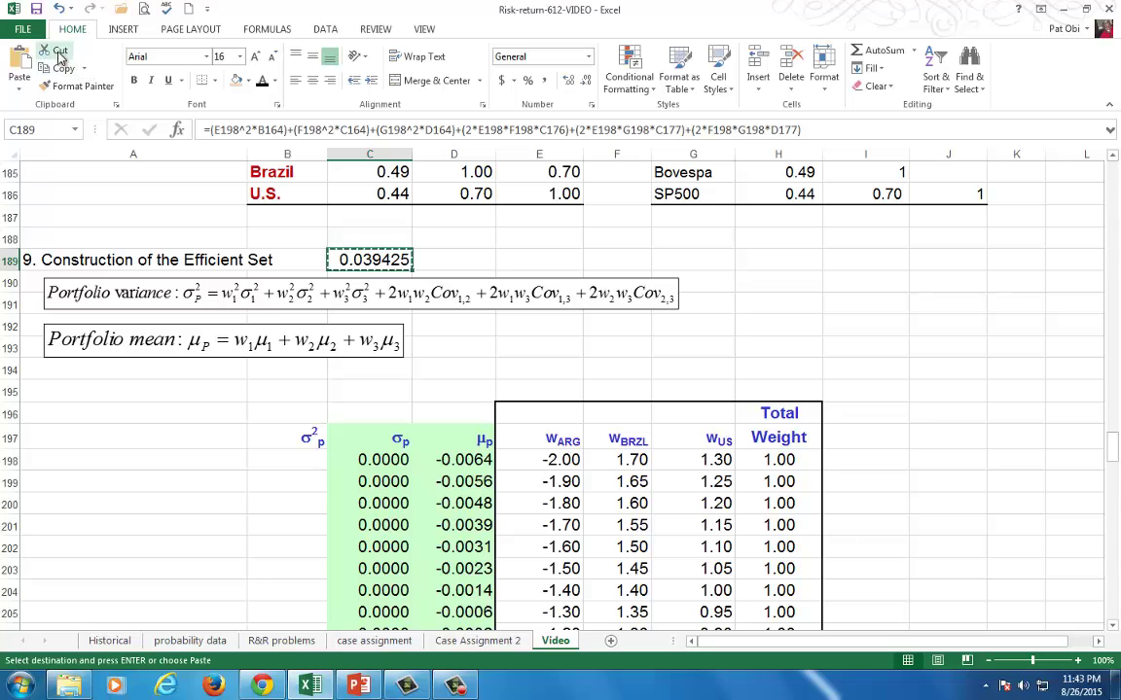
pyautogui.click(295, 465)
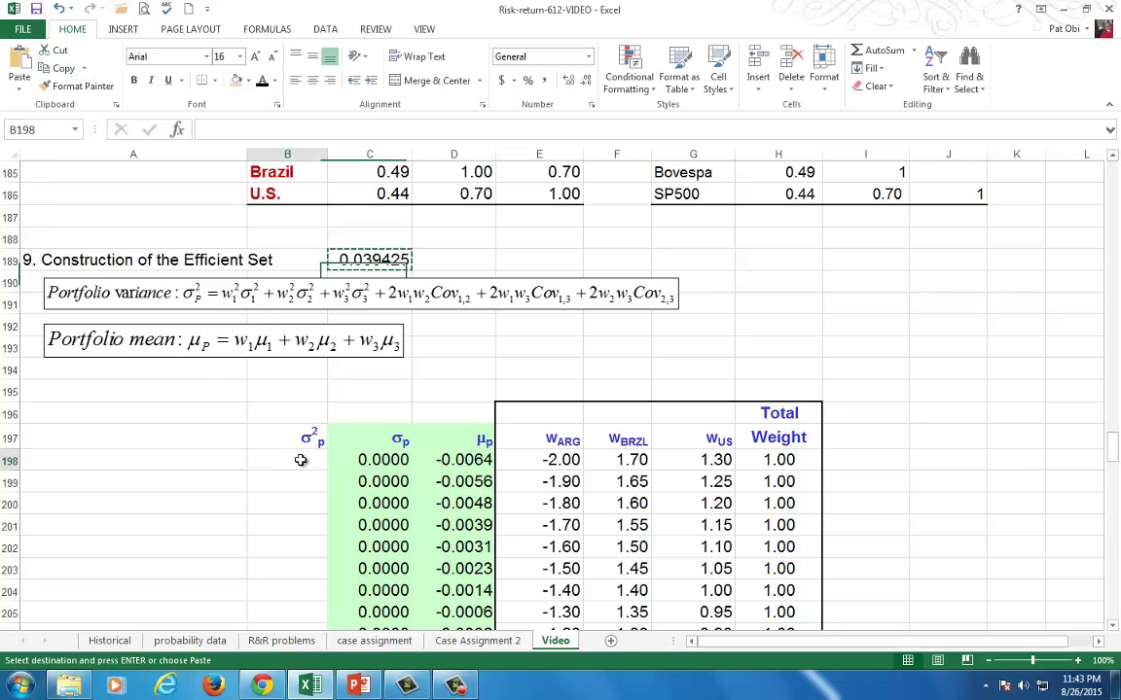
pyautogui.click(21, 66)
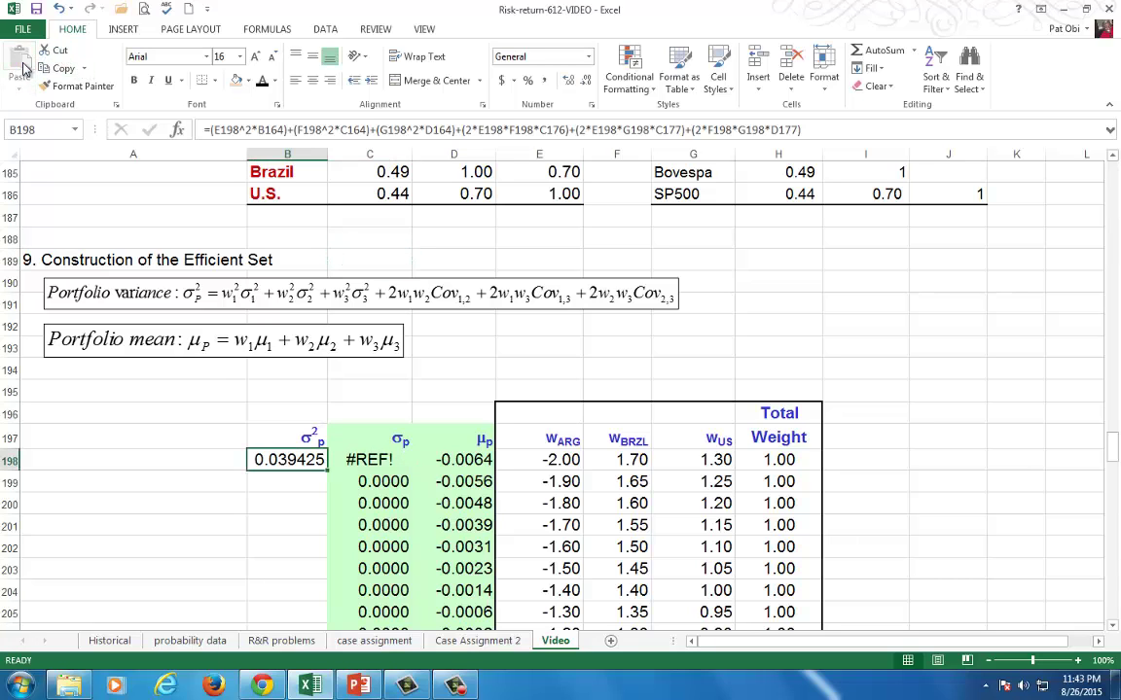
pyautogui.click(374, 457)
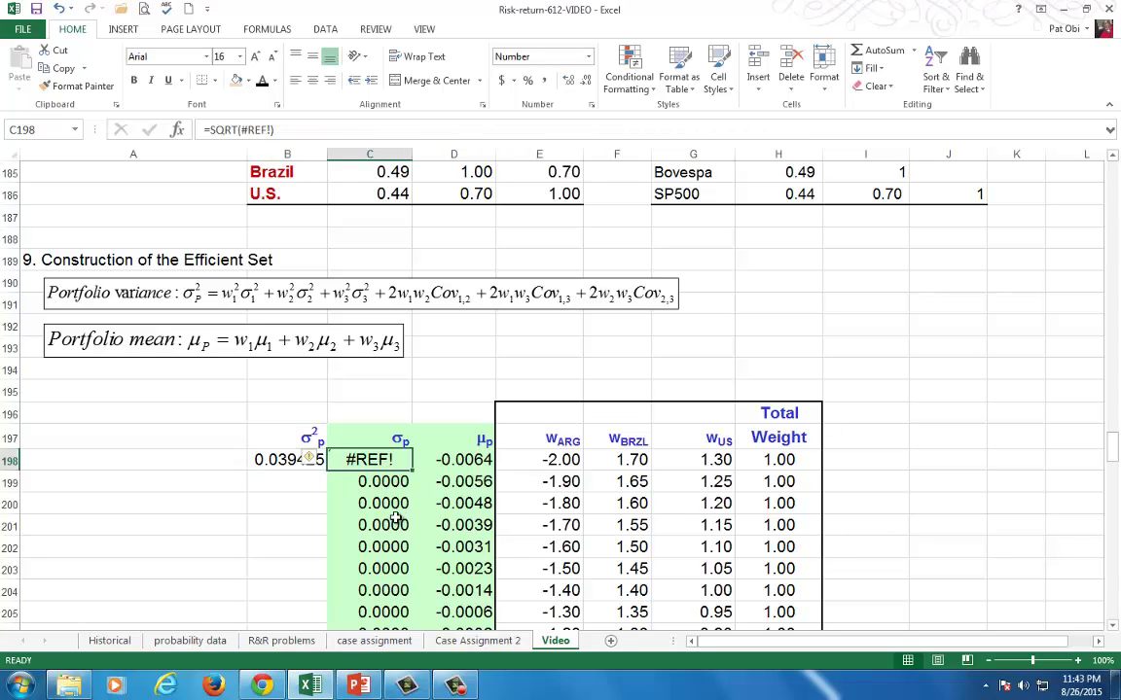
# Step: Make the three variance references in the B198 formula absolute: $B$164, $C$164 and $D$164
pyautogui.click(287, 459)
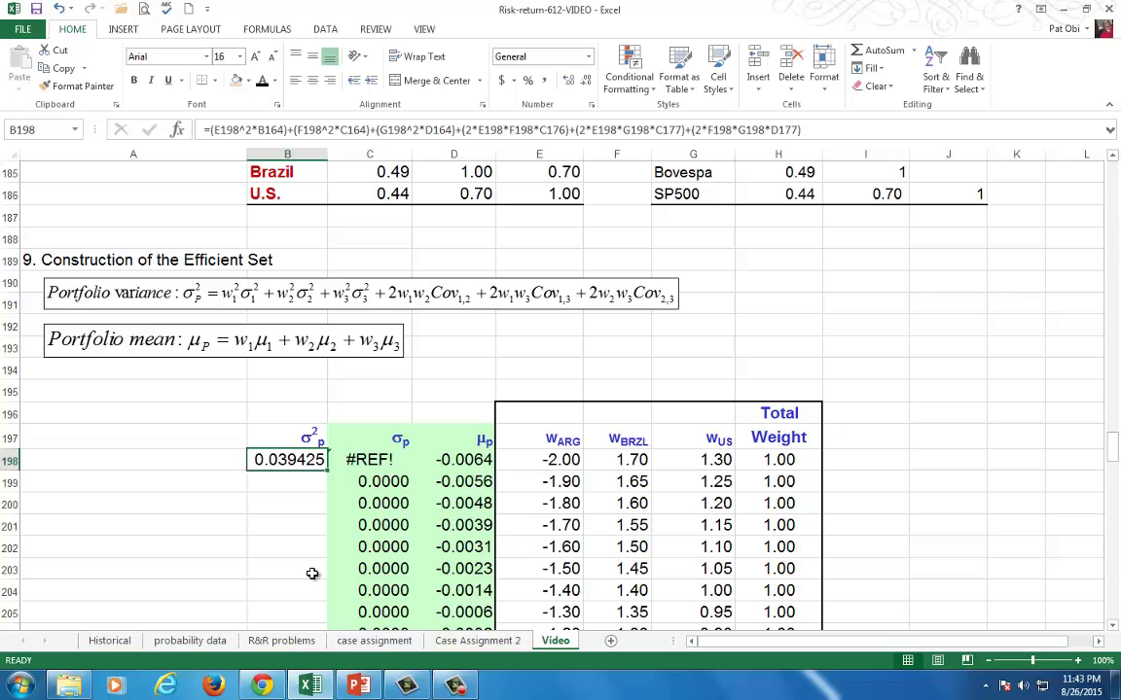
pyautogui.press('F2')
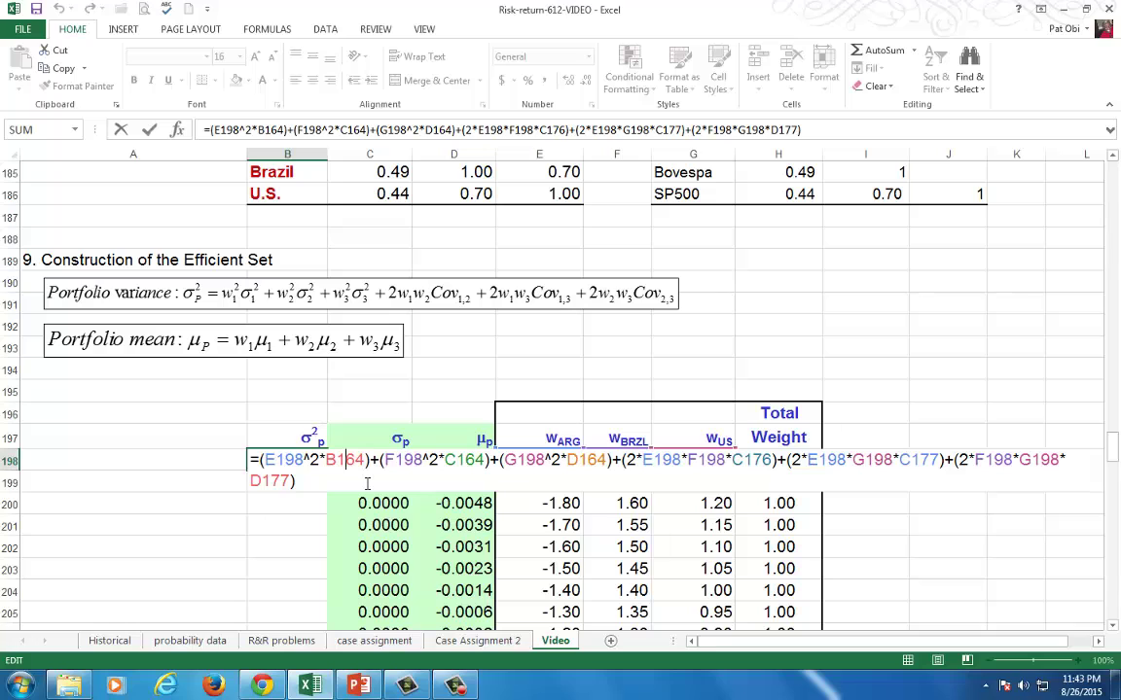
pyautogui.press('F4')
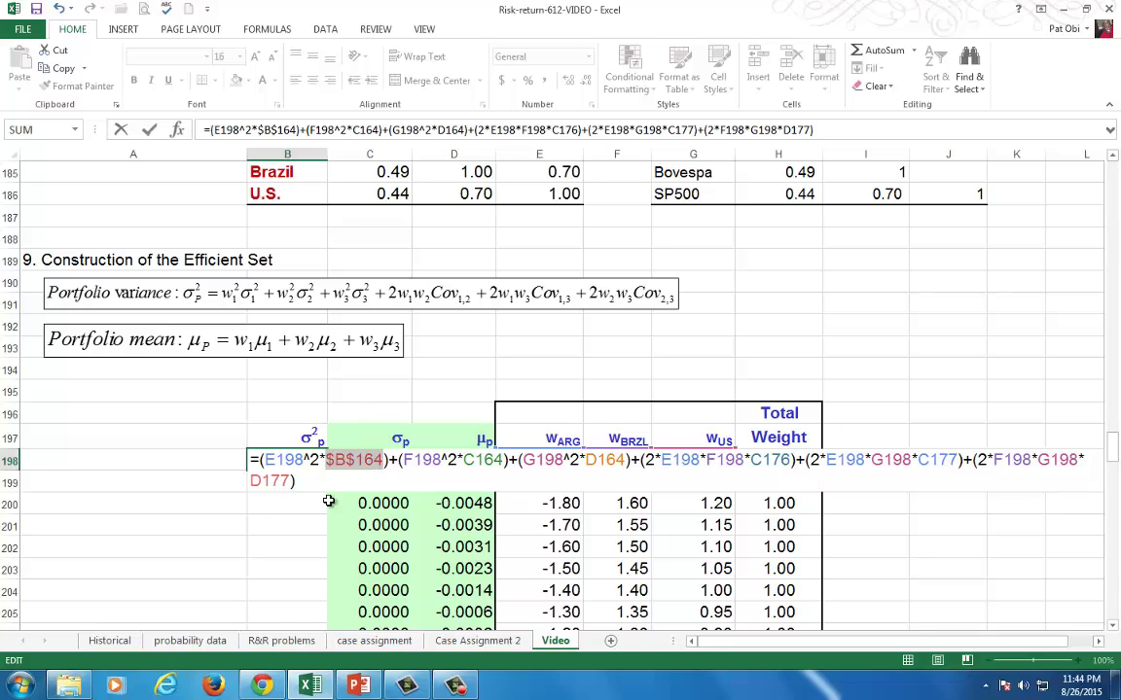
pyautogui.click(483, 459)
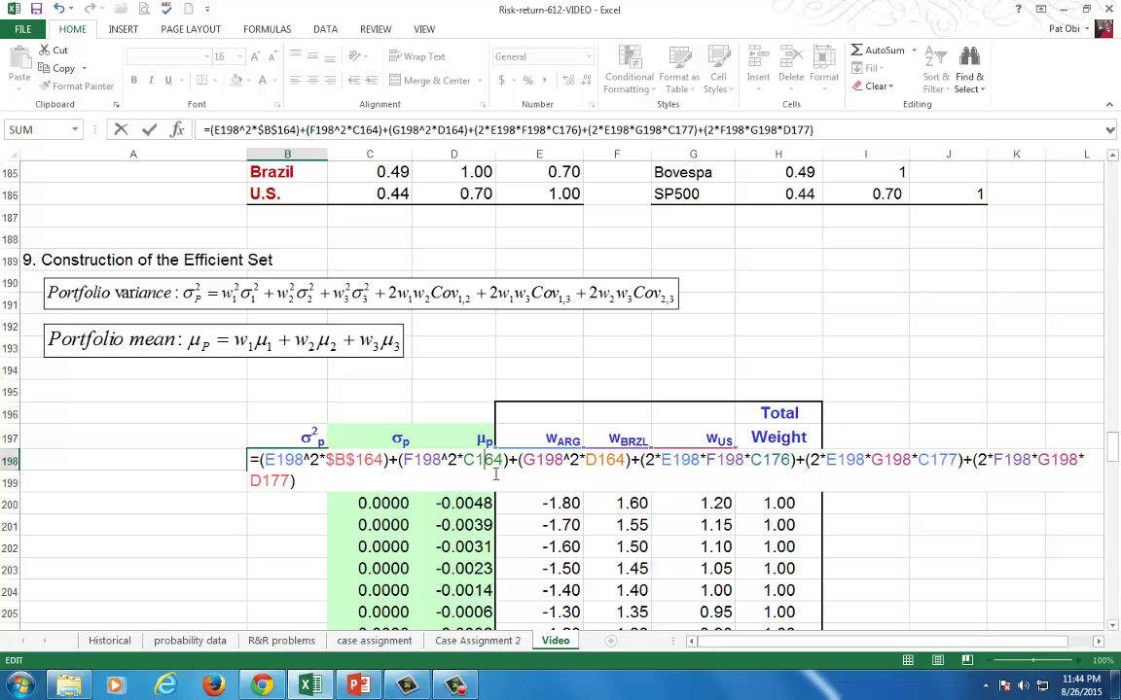
pyautogui.press('F4')
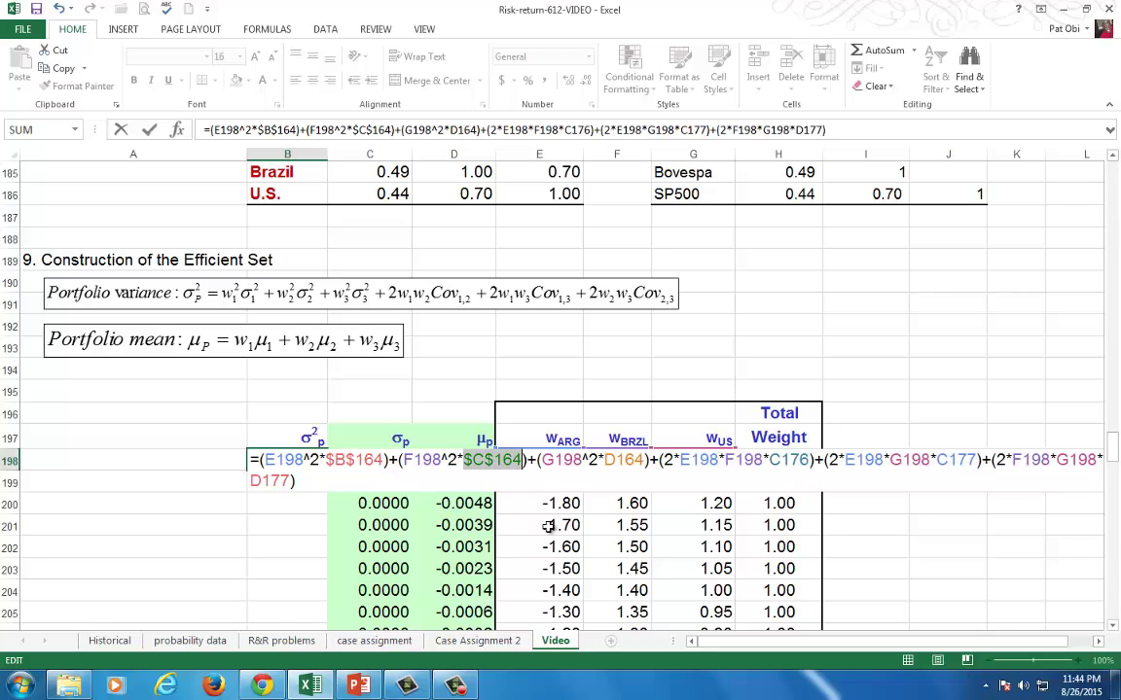
pyautogui.click(630, 465)
pyautogui.press('F4')
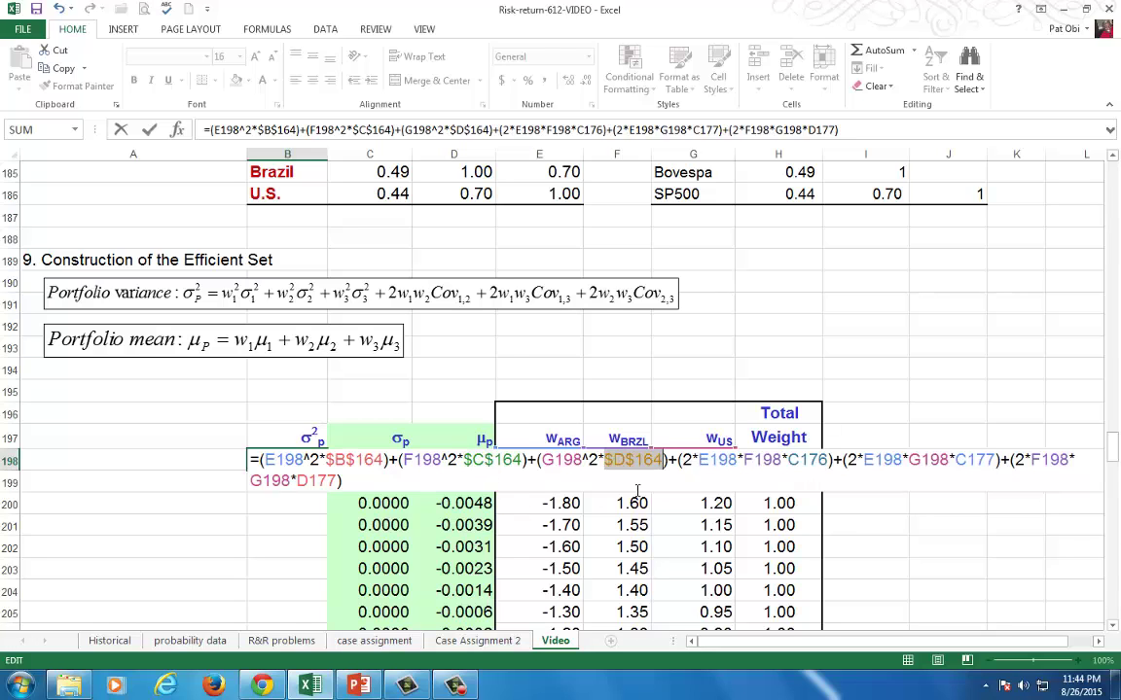
# Step: Make the three covariance references in the B198 formula absolute ($C$176, $C$177 and $D$177) and enter the formula
pyautogui.click(812, 463)
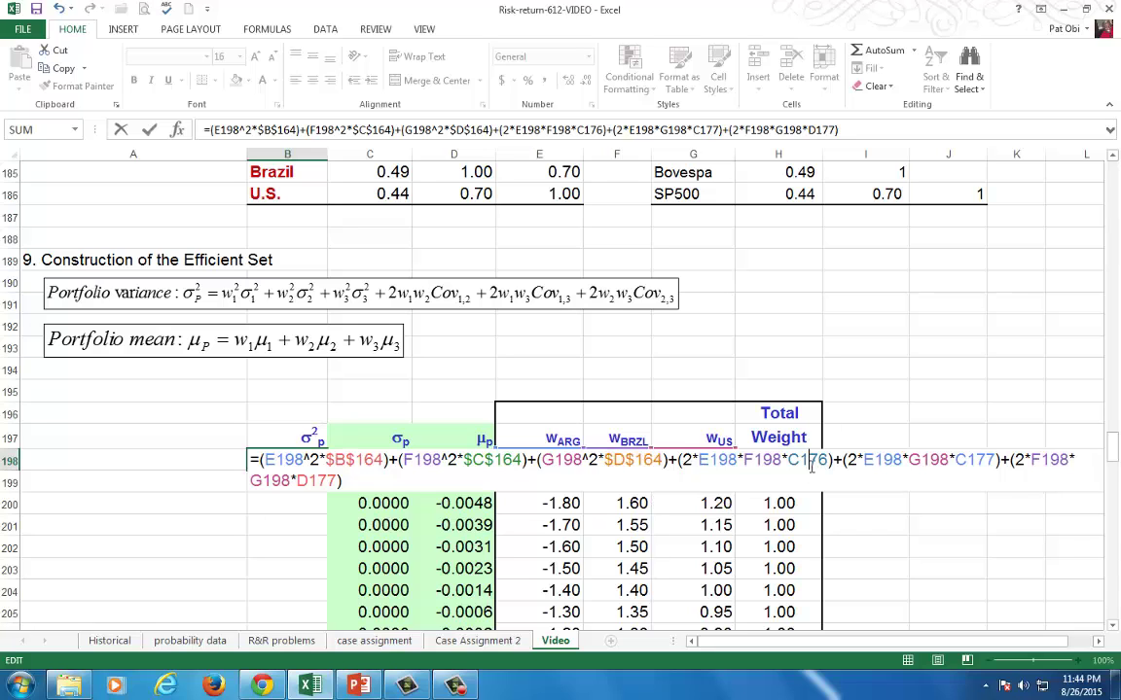
pyautogui.press('F4')
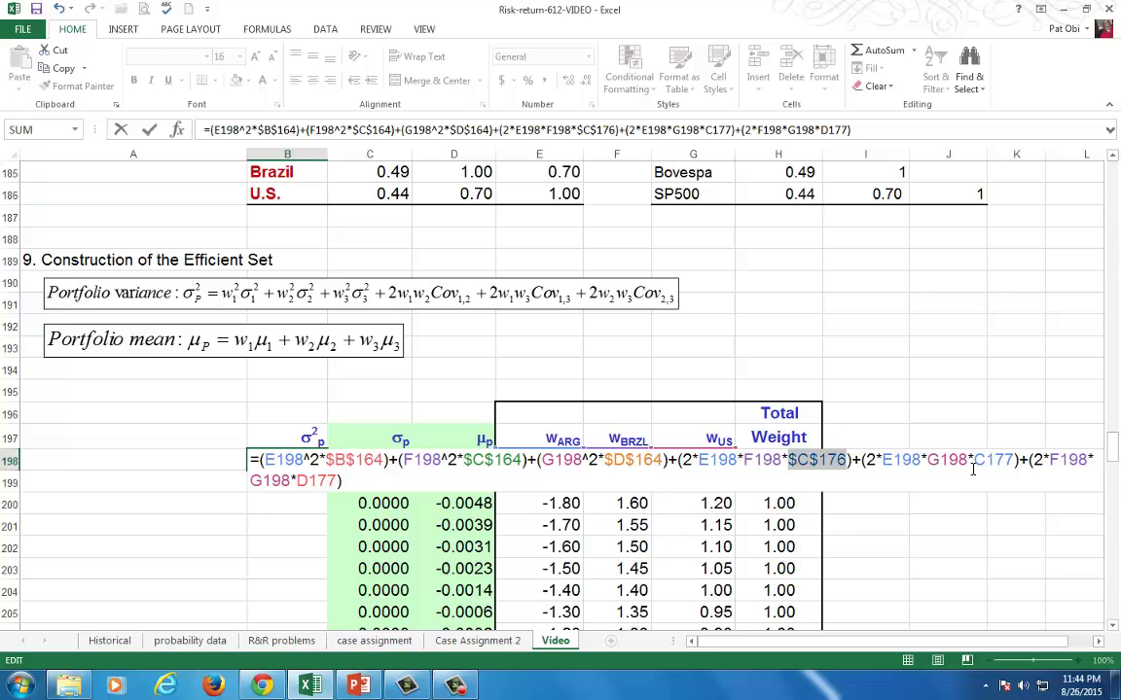
pyautogui.click(995, 461)
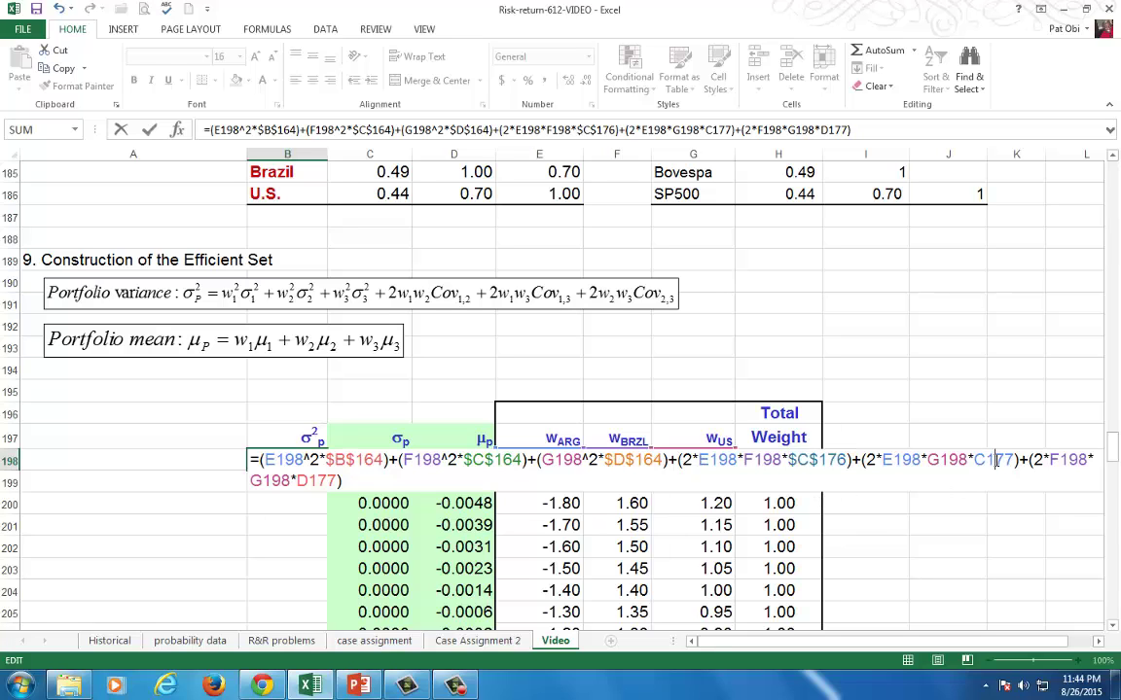
pyautogui.press('F4')
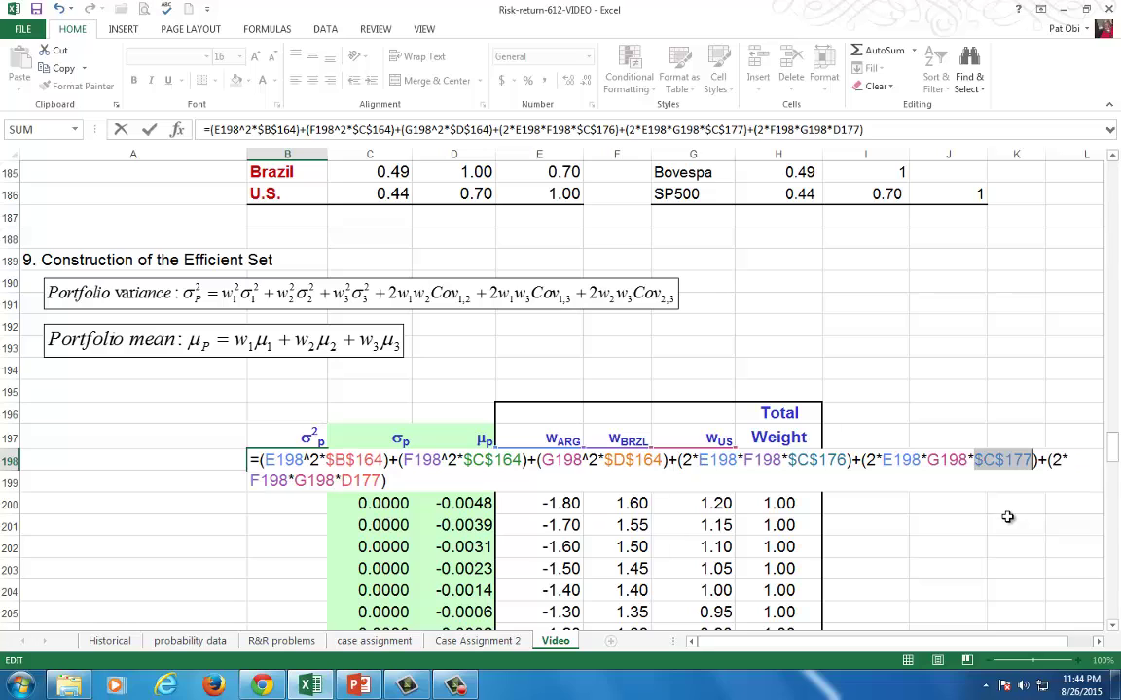
pyautogui.click(356, 480)
pyautogui.press('F4')
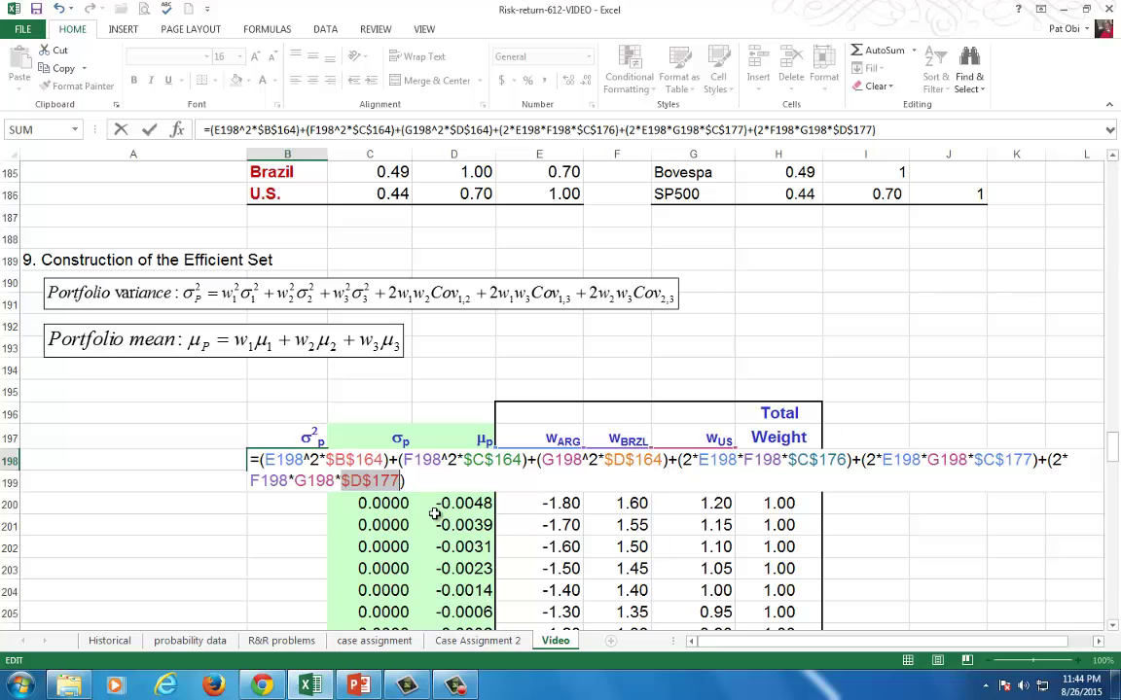
pyautogui.press('Return')
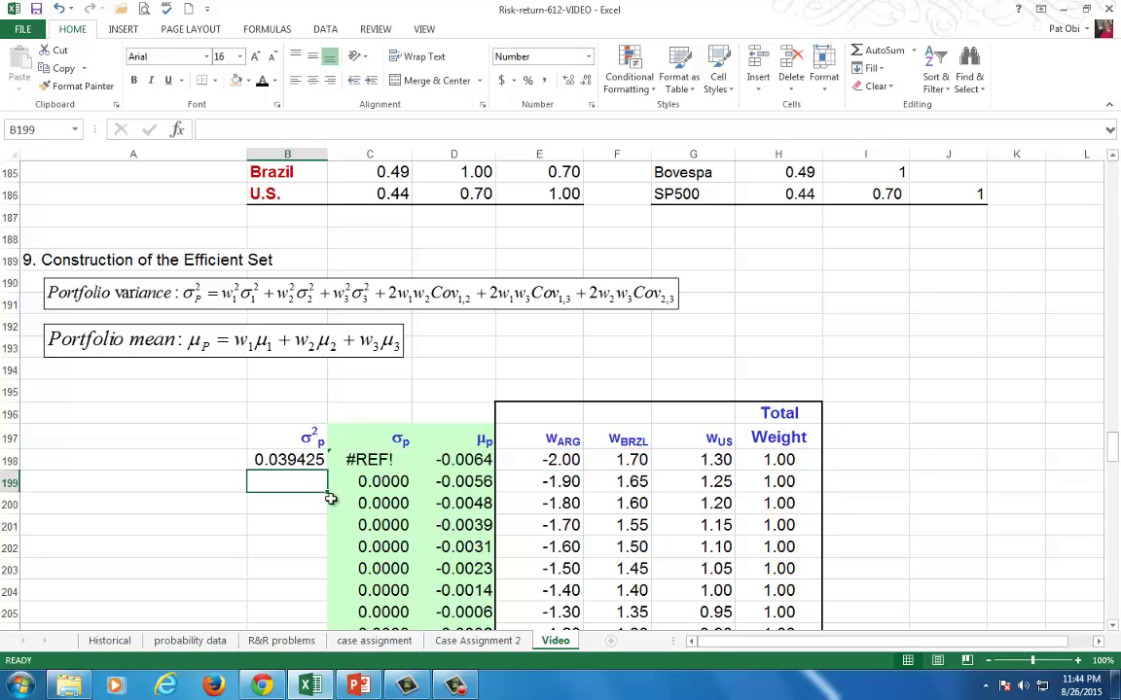
# Step: Fill the portfolio variance formula from B198 down to B244
pyautogui.click(316, 461)
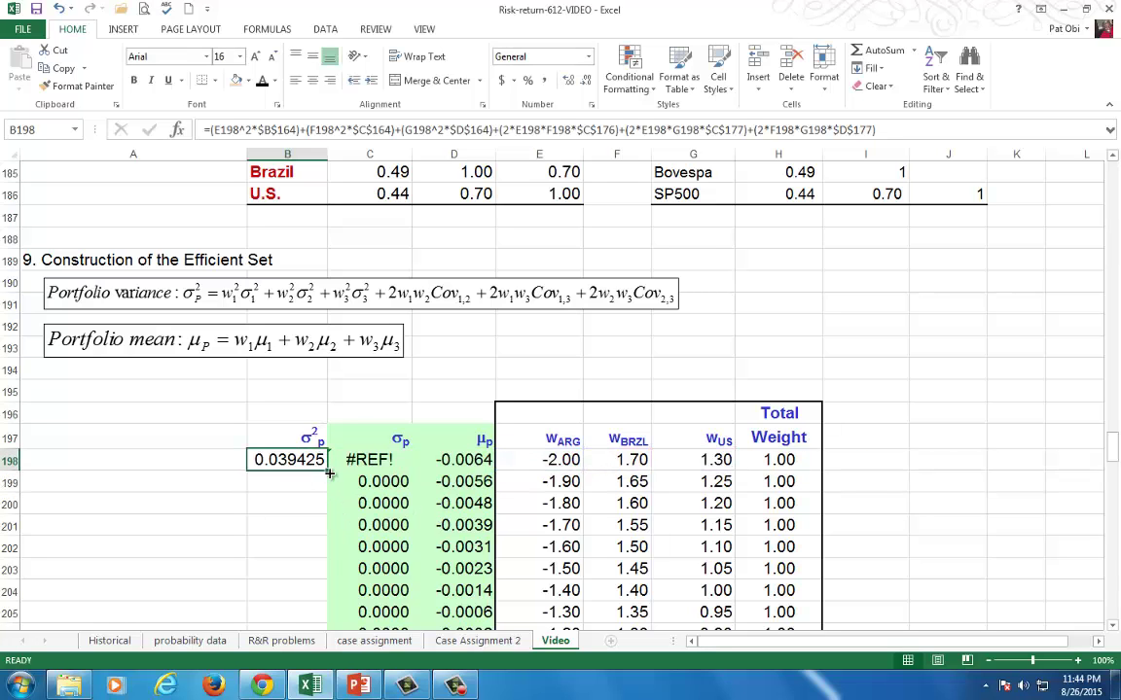
pyautogui.moveTo(329, 474)
pyautogui.mouseDown()
pyautogui.moveTo(314, 690)
pyautogui.moveTo(315, 566)
pyautogui.moveTo(323, 581)
pyautogui.mouseUp()
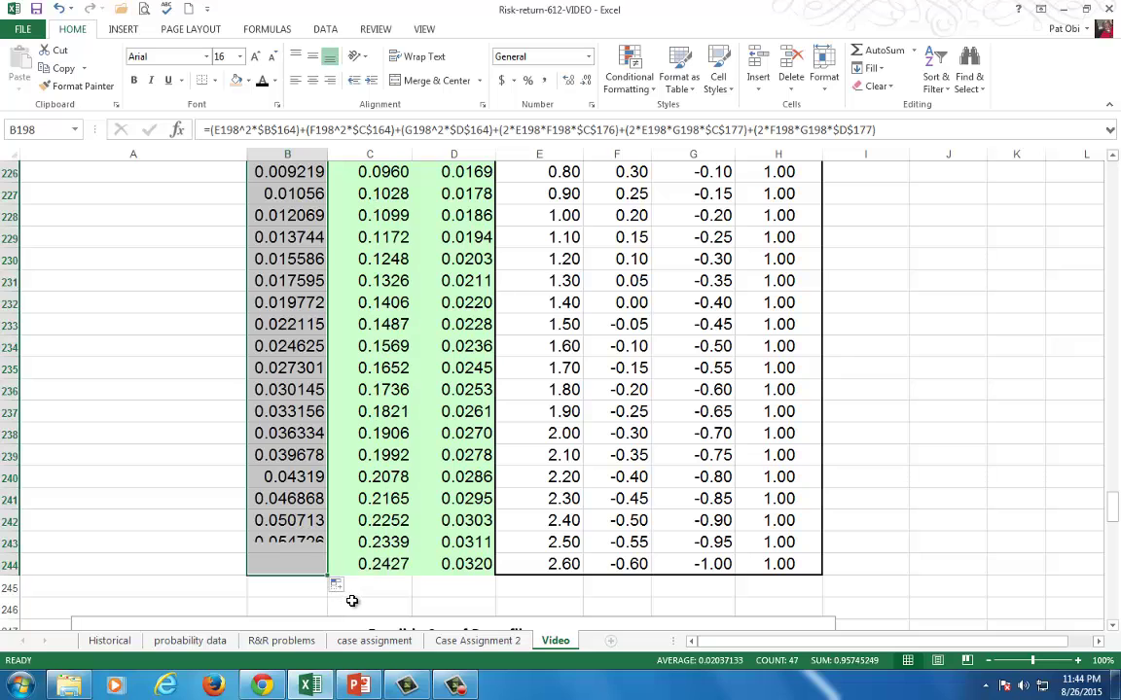
# Step: Replace the broken portfolio standard deviation formula in C198 with =SQRT(B198)
pyautogui.scroll(11, 362, 585)
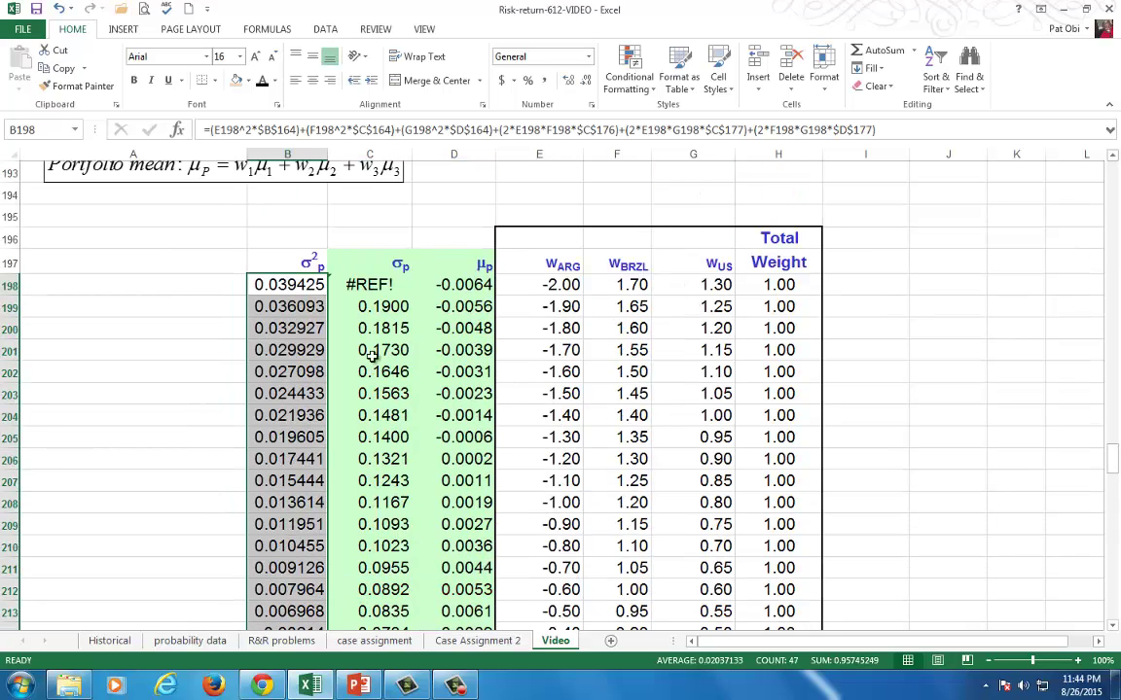
pyautogui.click(343, 281)
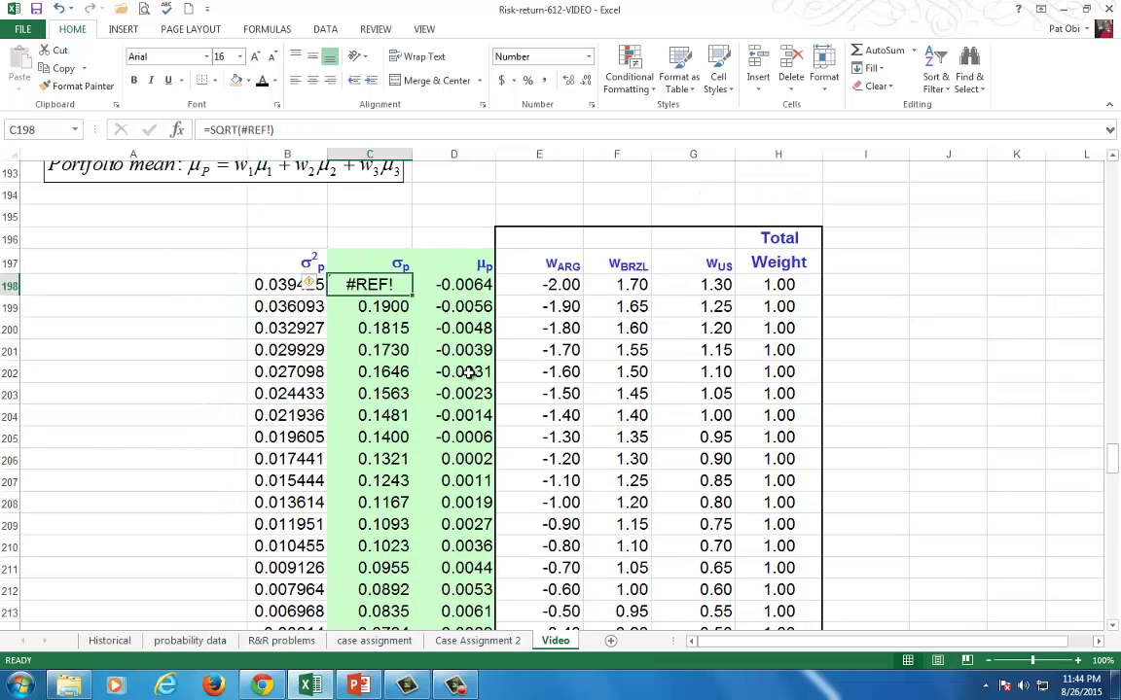
pyautogui.write('=sqrt')
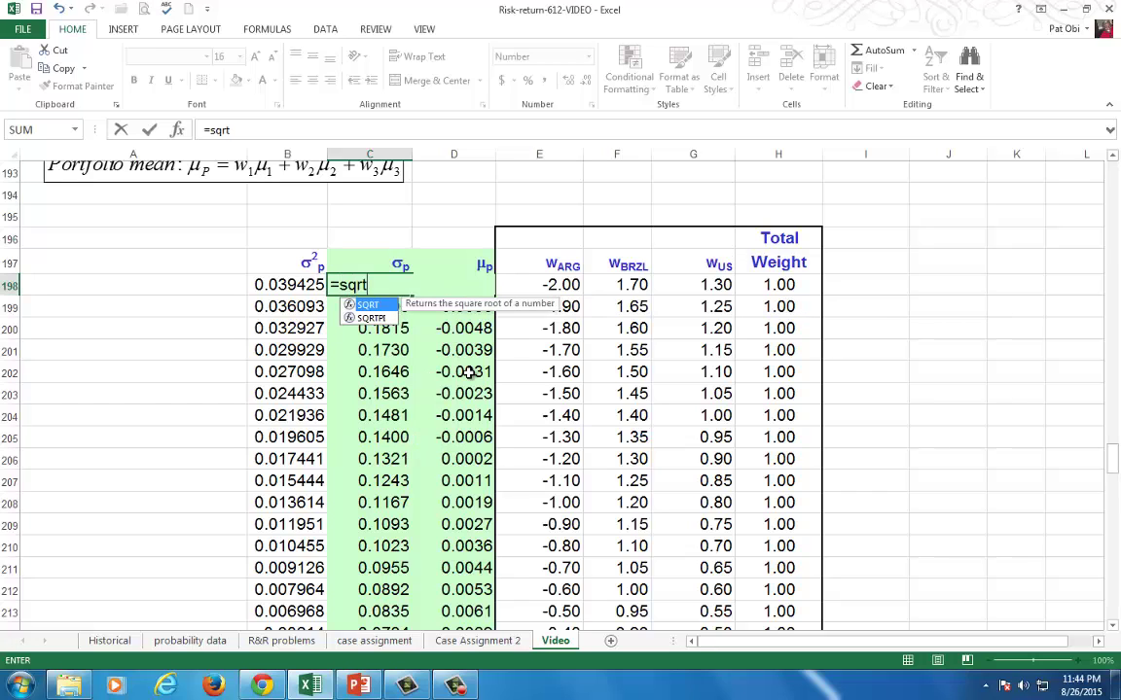
pyautogui.write('(')
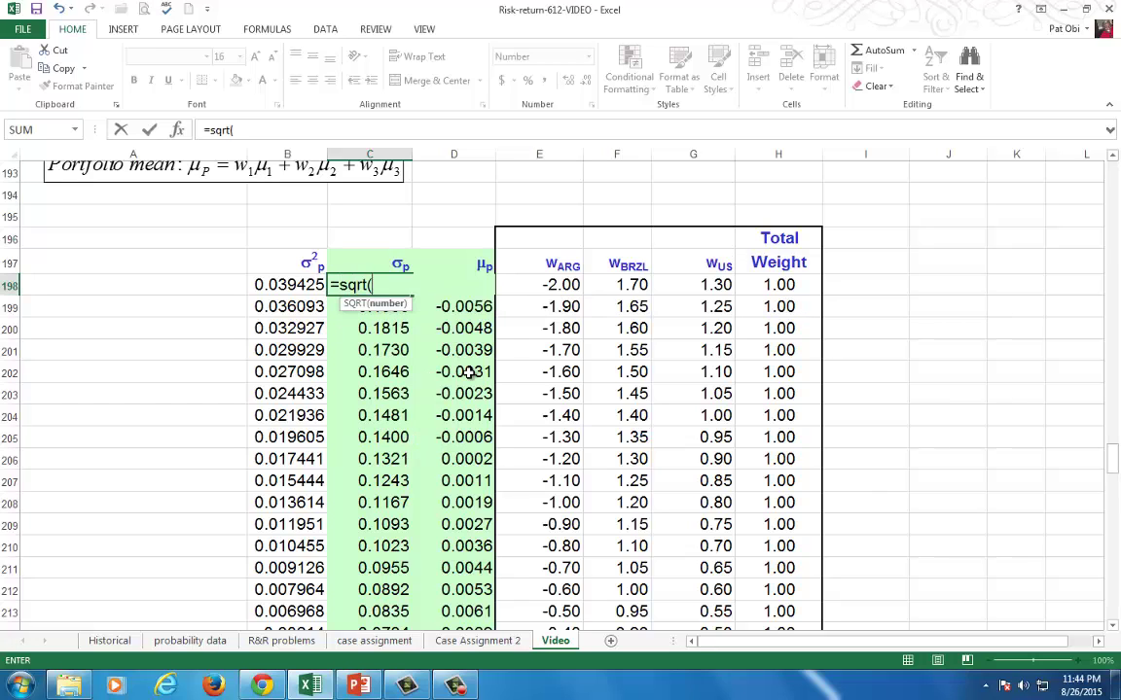
pyautogui.click(279, 285)
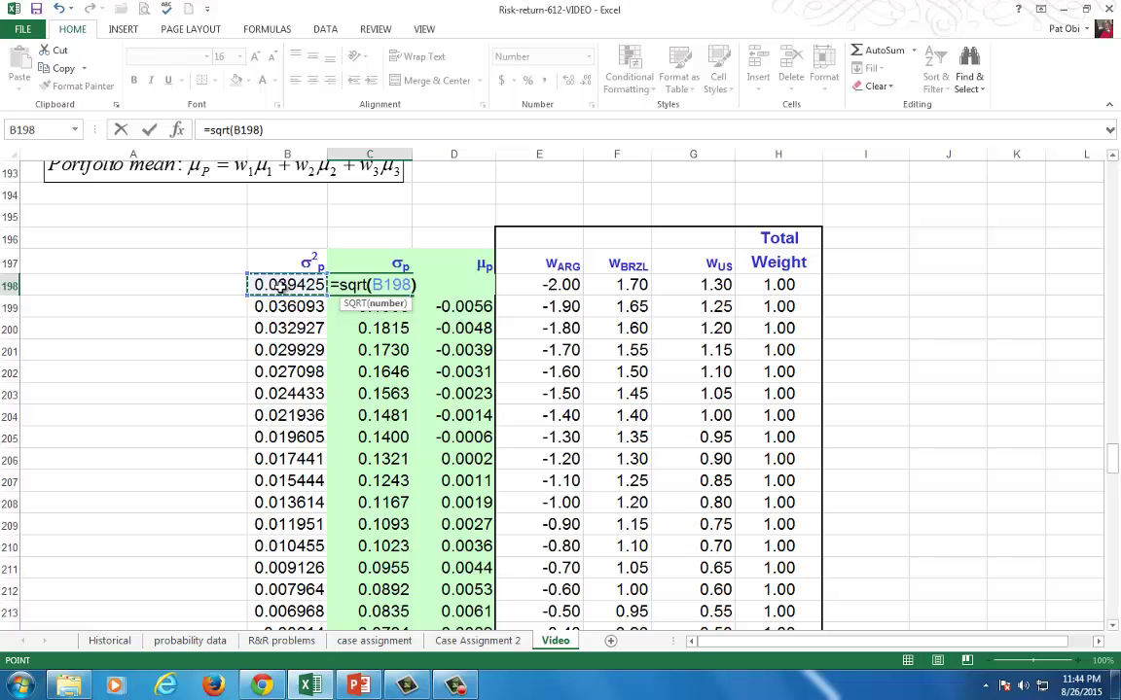
pyautogui.press('Return')
pyautogui.press('Up')
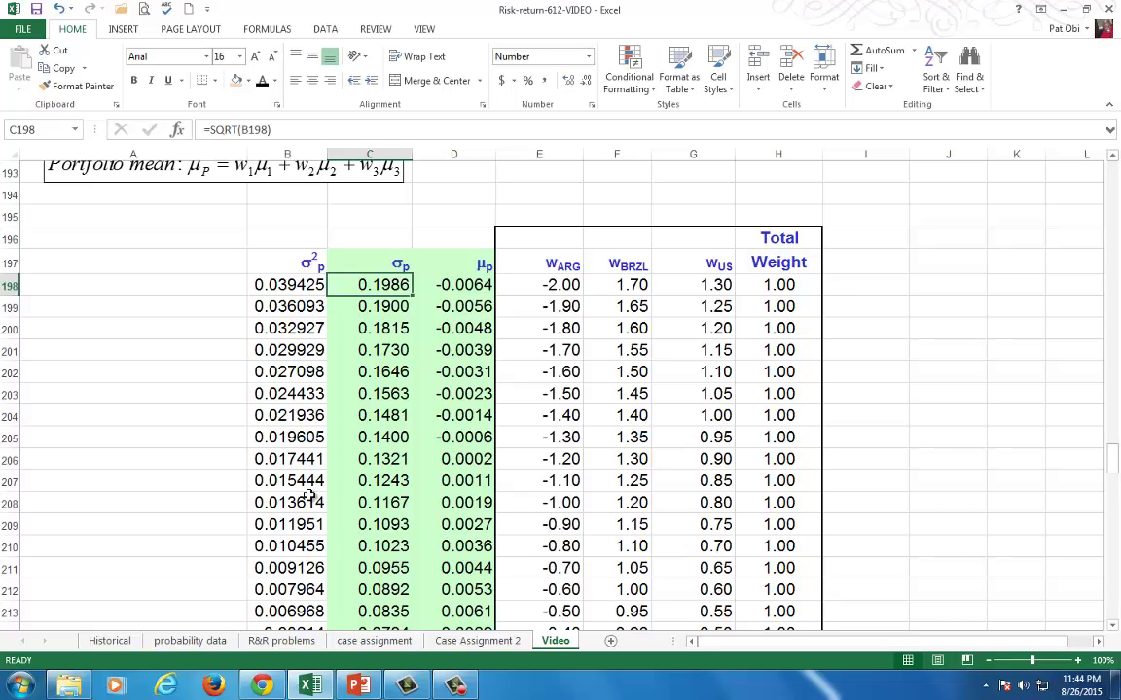
# Step: Start the portfolio mean formula in E193 with the Argentina term, weight times mean monthly return: =(E198*B160)
pyautogui.scroll(3, 292, 457)
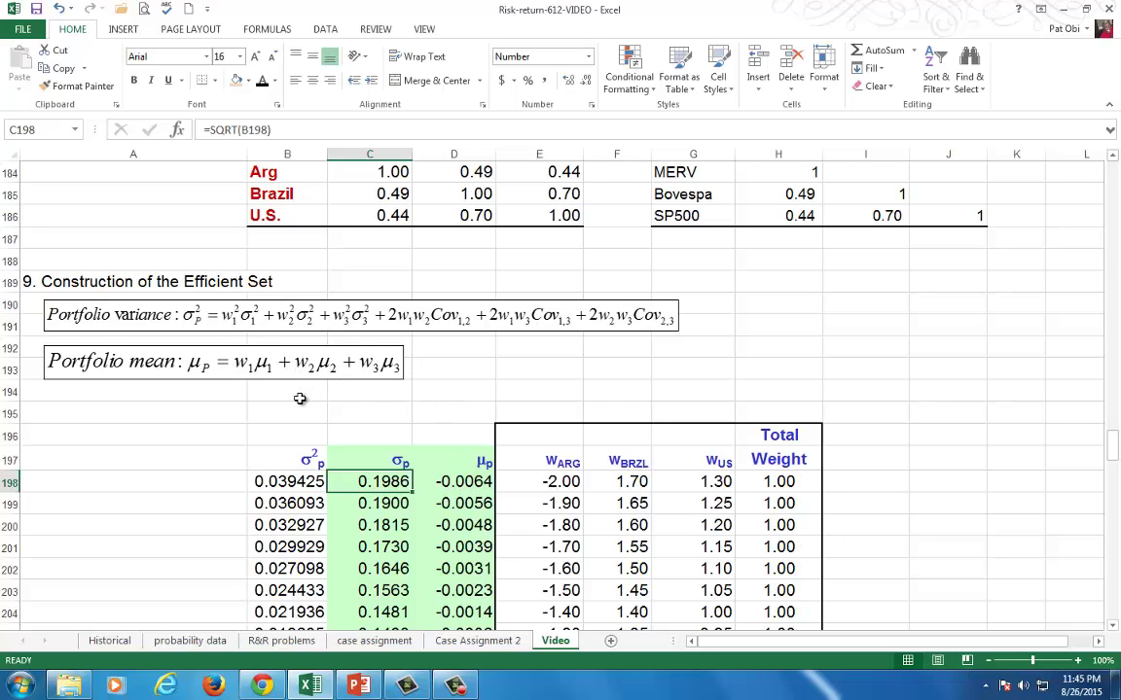
pyautogui.click(515, 365)
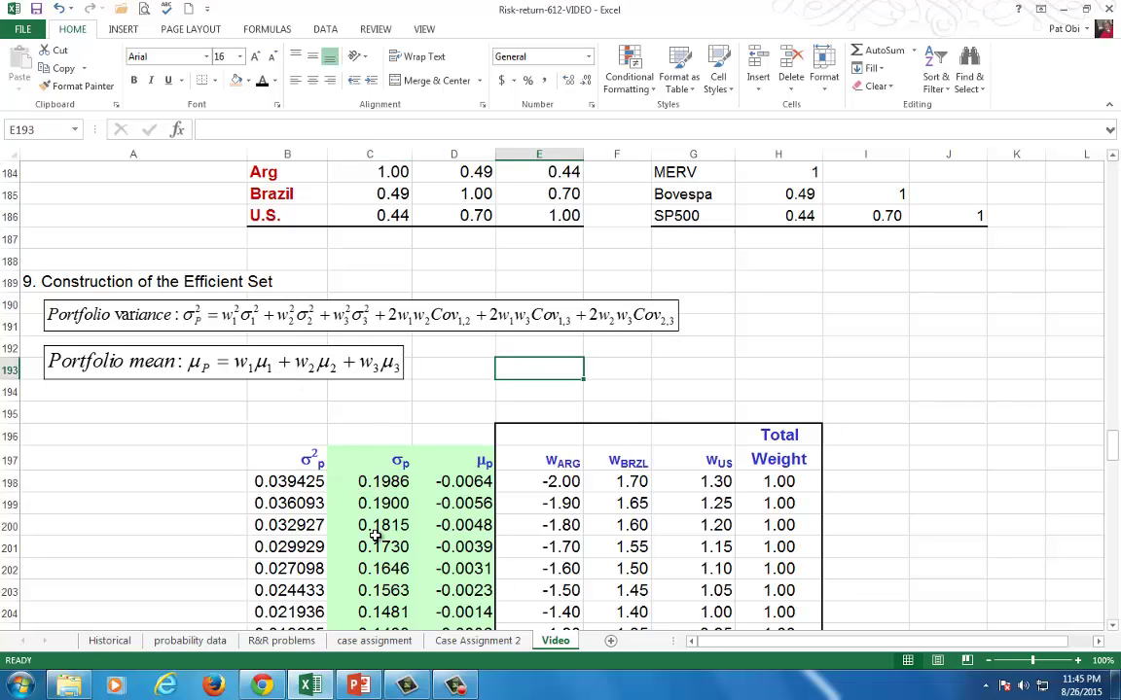
pyautogui.write('=')
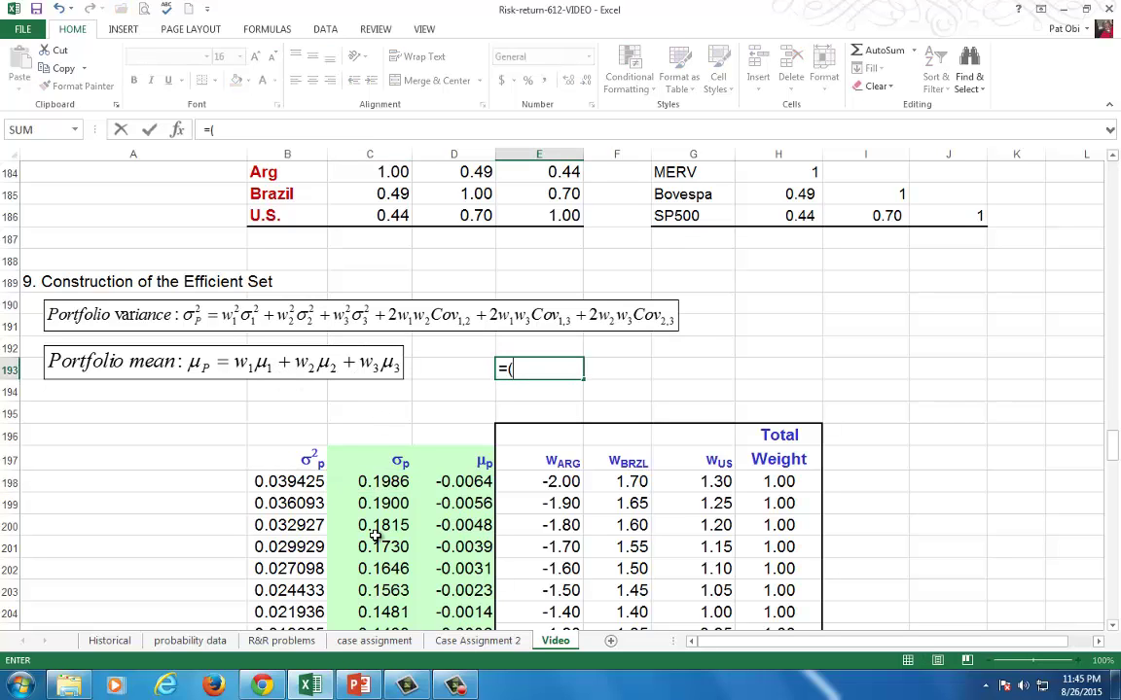
pyautogui.write('(')
pyautogui.click(573, 486)
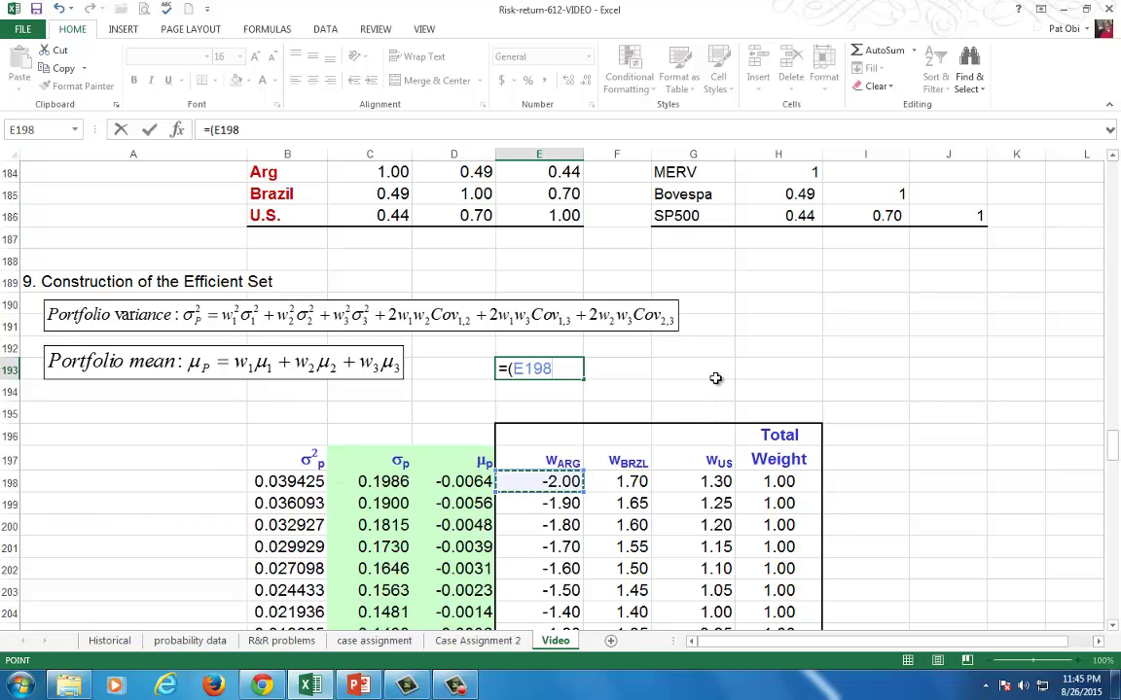
pyautogui.write('*')
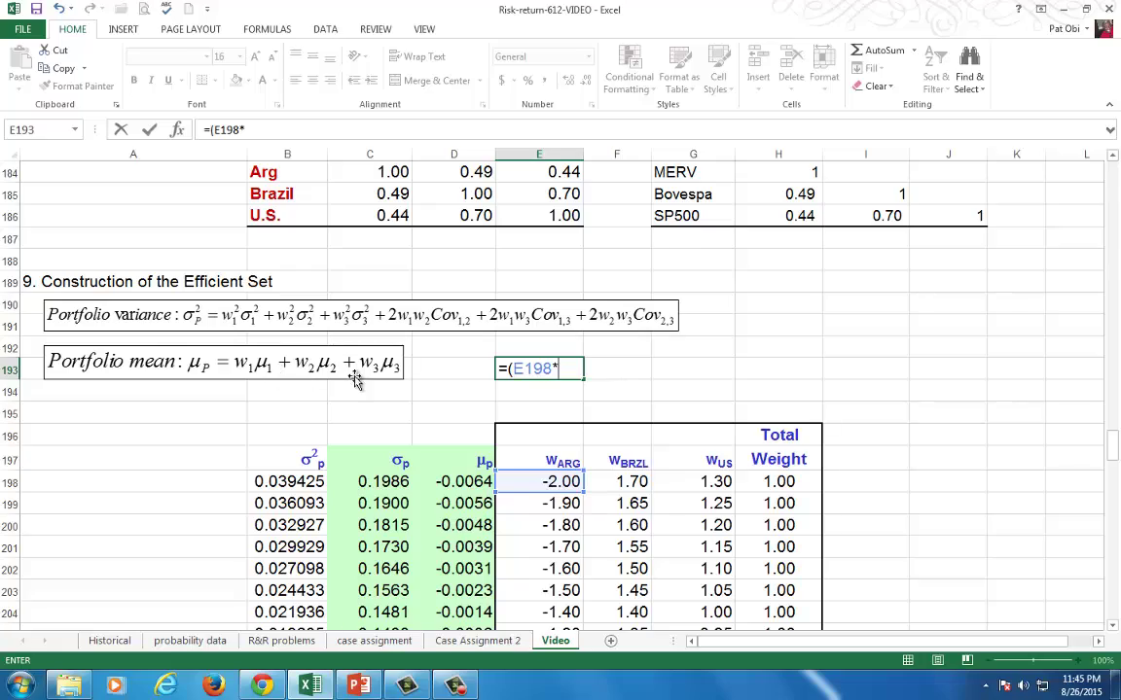
pyautogui.scroll(10, 465, 370)
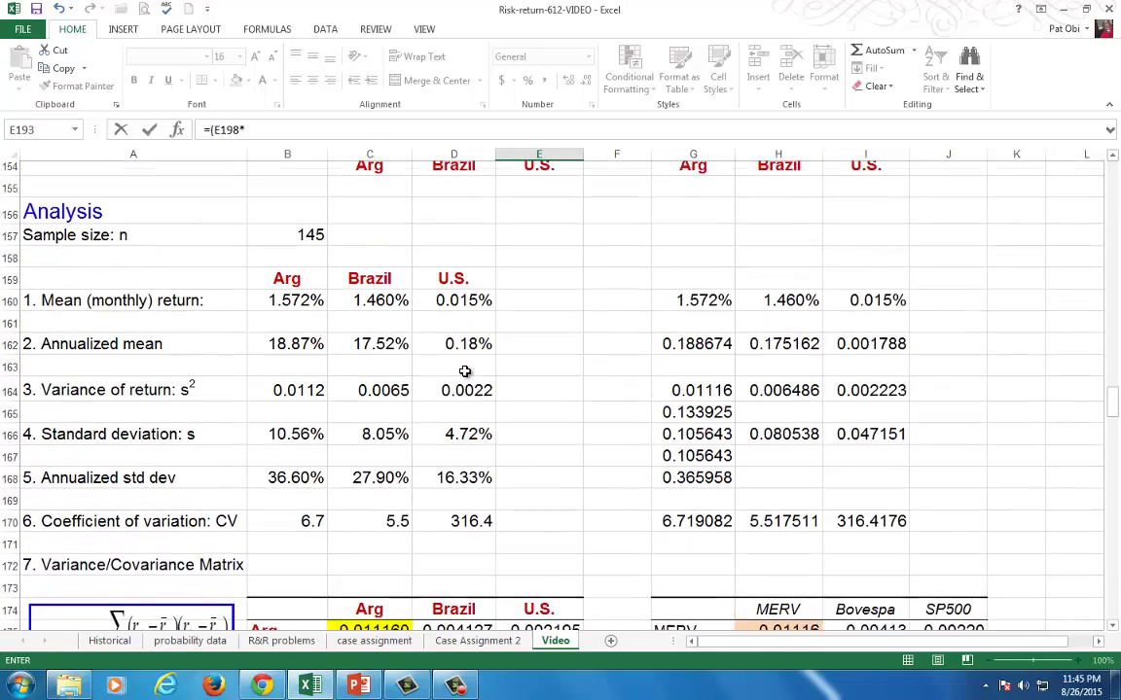
pyautogui.click(315, 309)
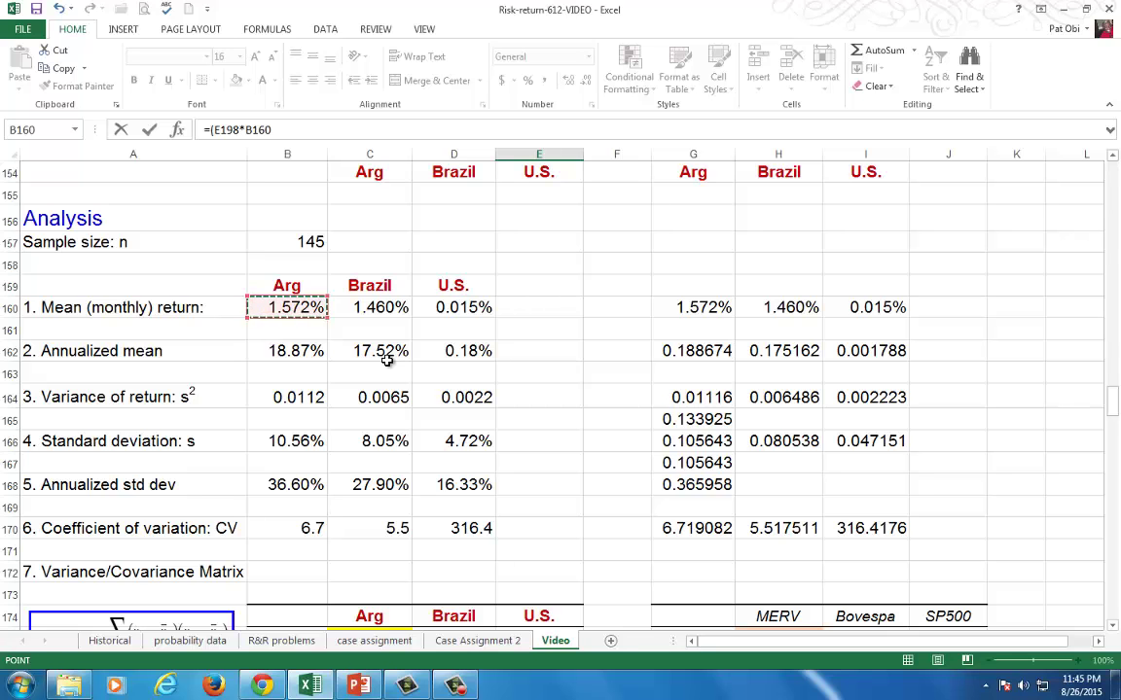
pyautogui.scroll(-4, 457, 438)
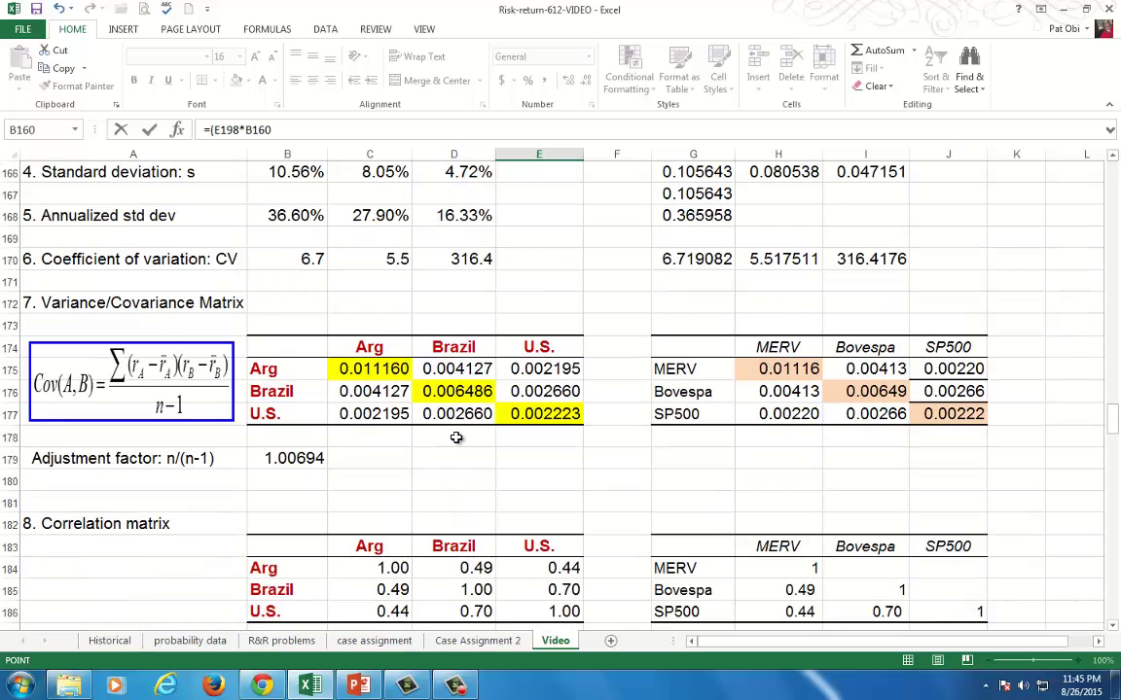
pyautogui.scroll(-5, 456, 438)
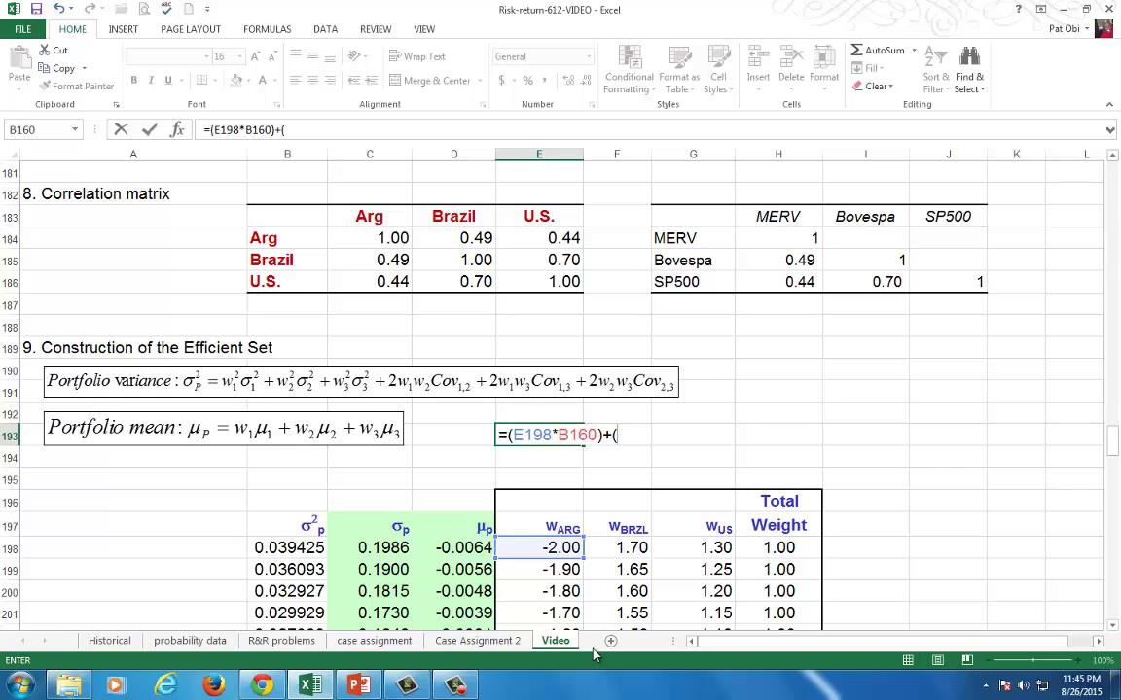
# Step: Add the Brazil term (F198*C160) to the portfolio mean formula in E193 and open a third term
pyautogui.click(640, 550)
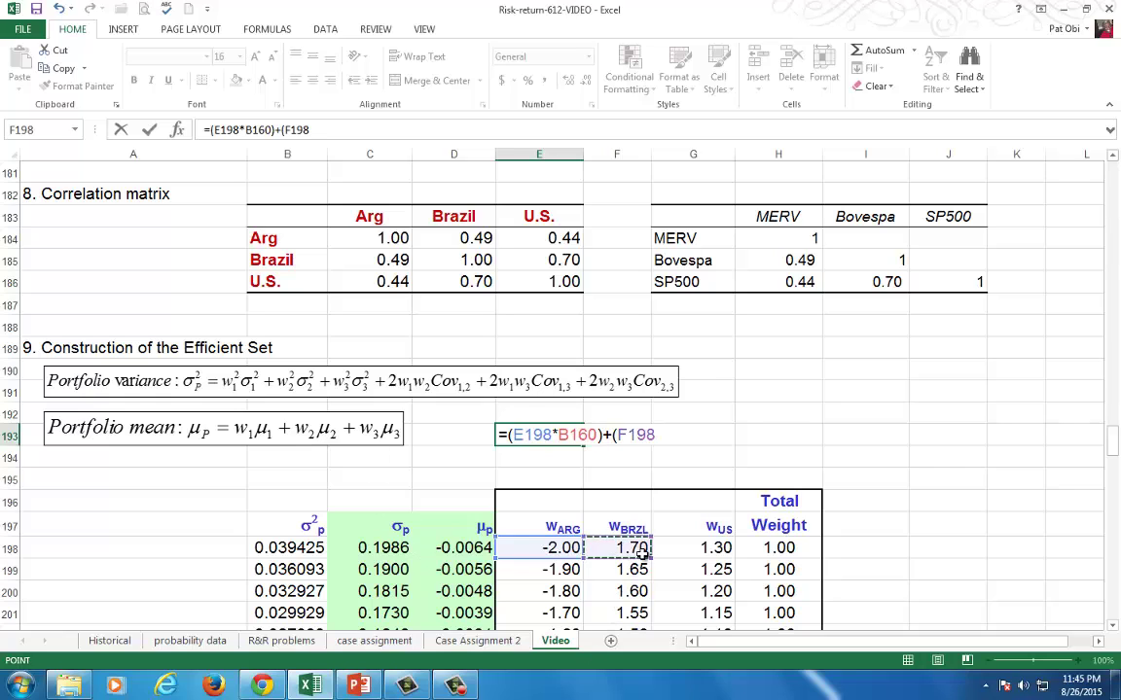
pyautogui.write('*')
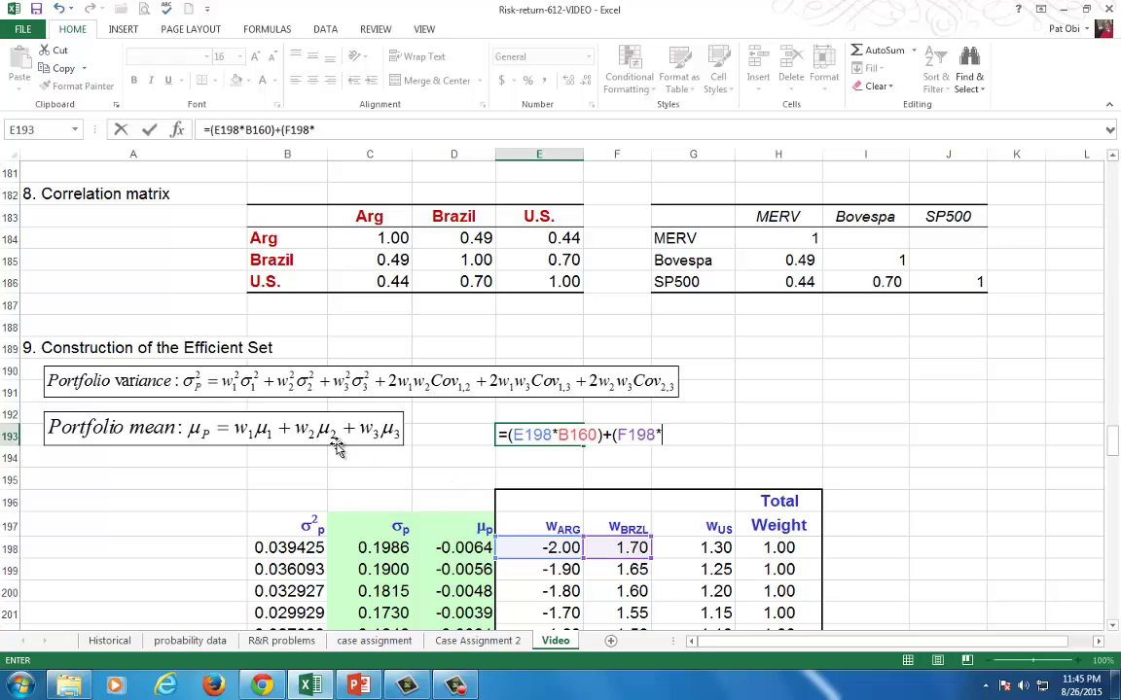
pyautogui.scroll(8, 336, 445)
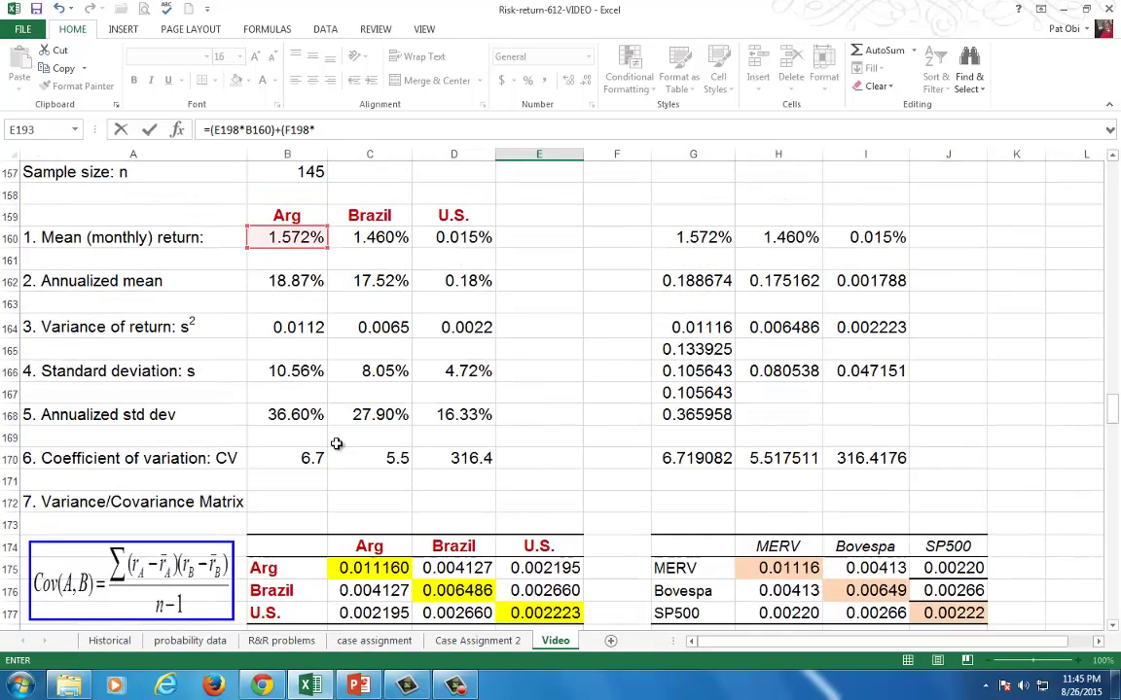
pyautogui.click(356, 237)
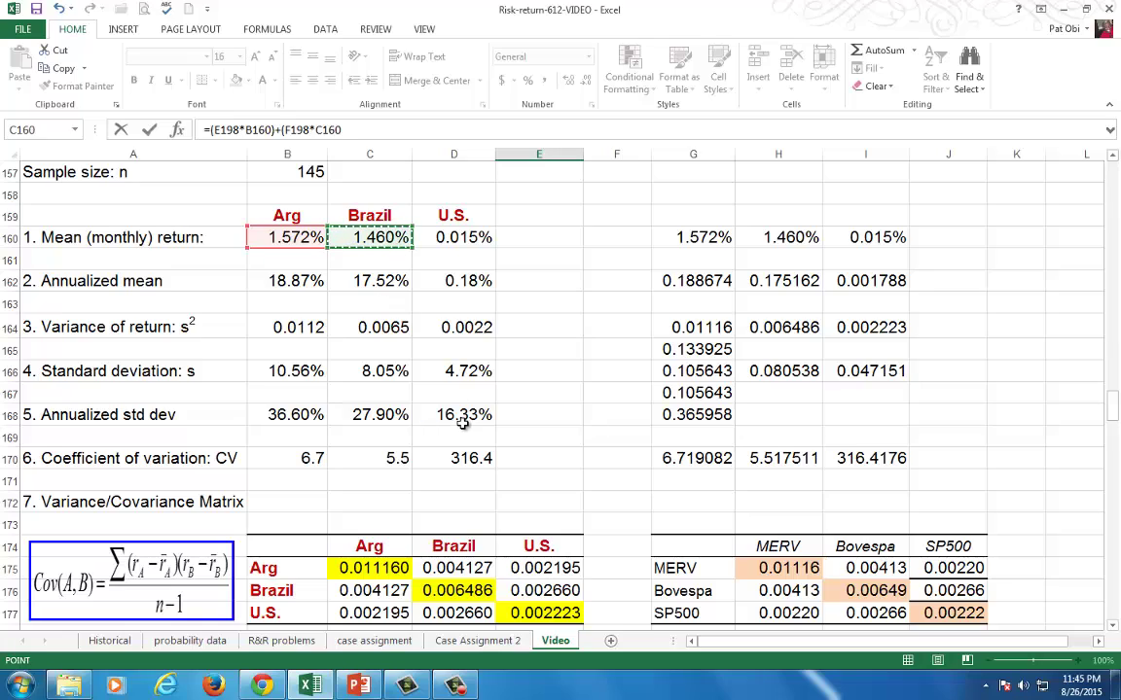
pyautogui.scroll(-7, 464, 420)
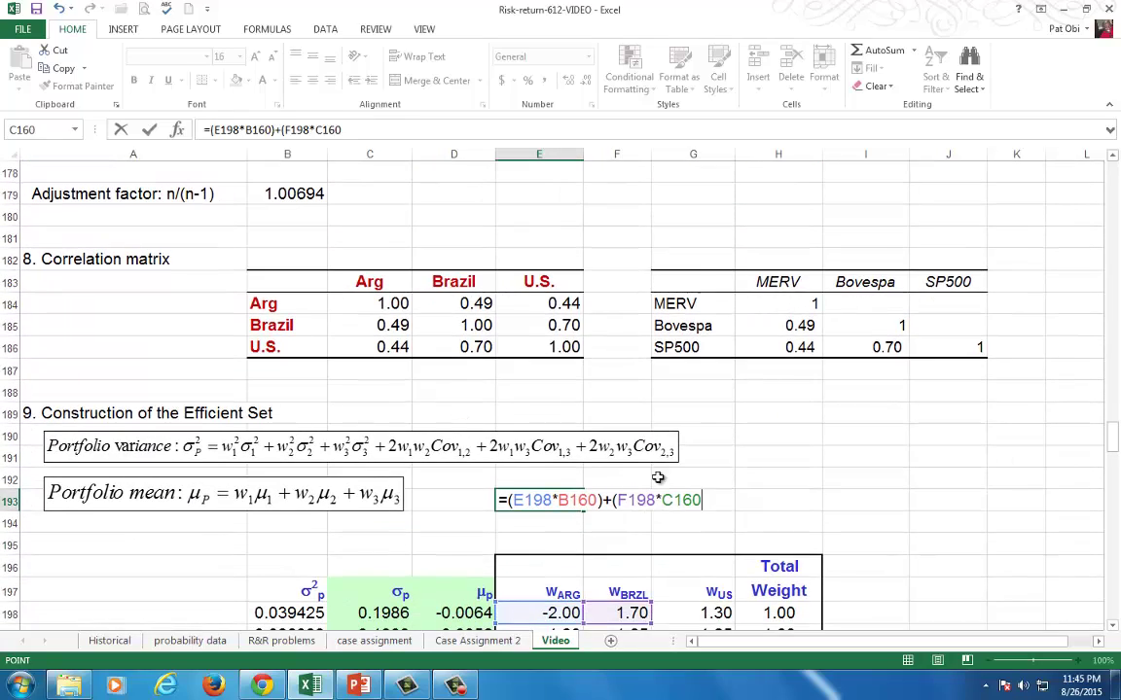
pyautogui.write(')+')
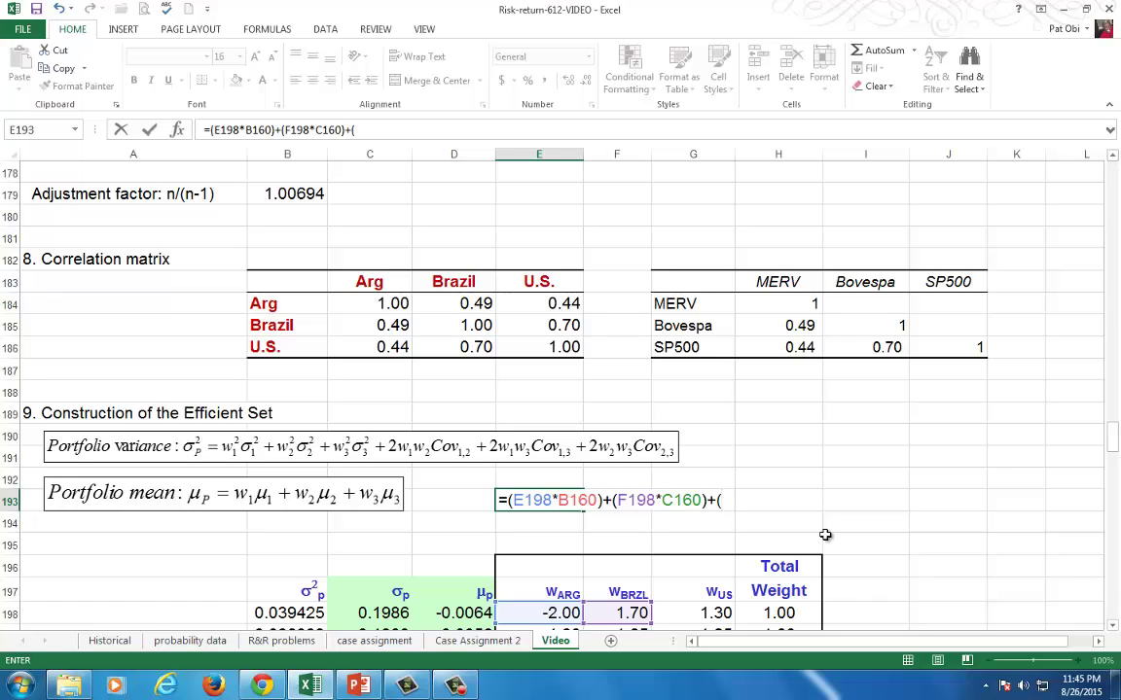
pyautogui.write('(')
# Step: Complete the portfolio mean formula in E193 with the U.S. term (G198*D160) and enter it
pyautogui.click(716, 612)
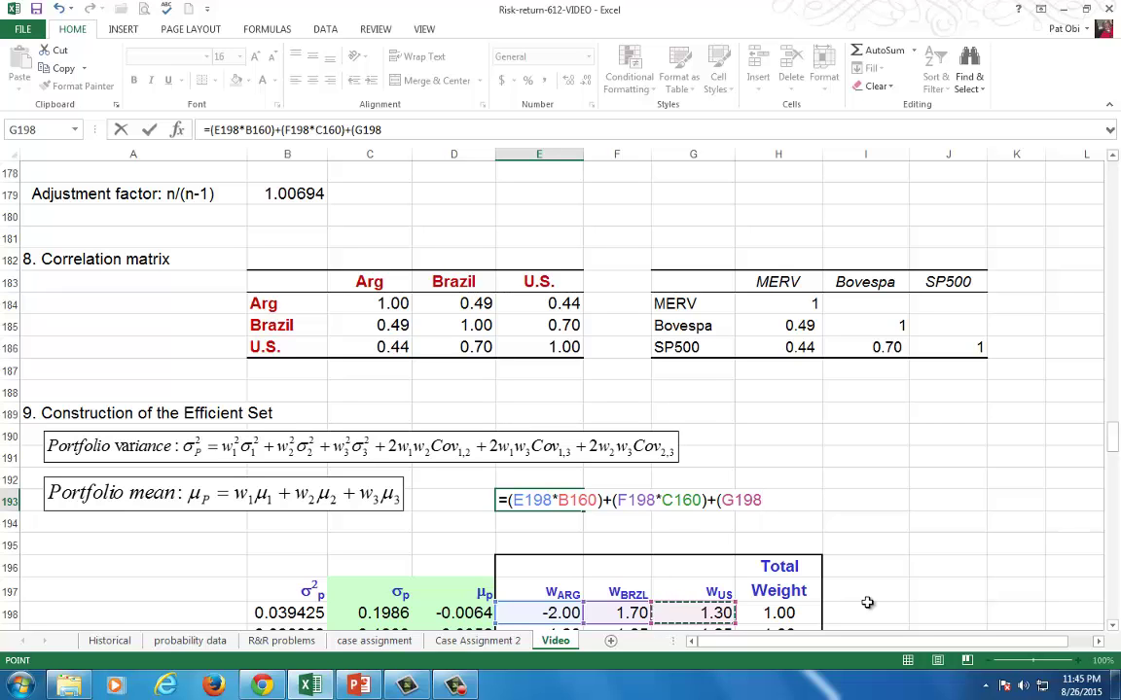
pyautogui.write('*')
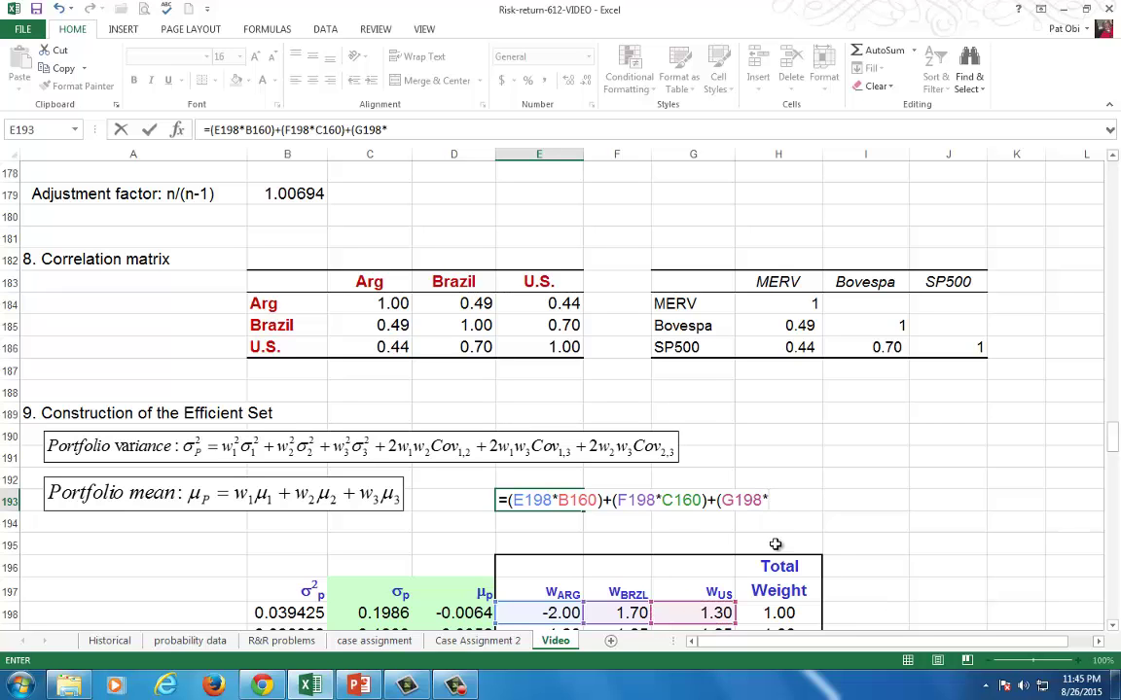
pyautogui.scroll(7, 776, 539)
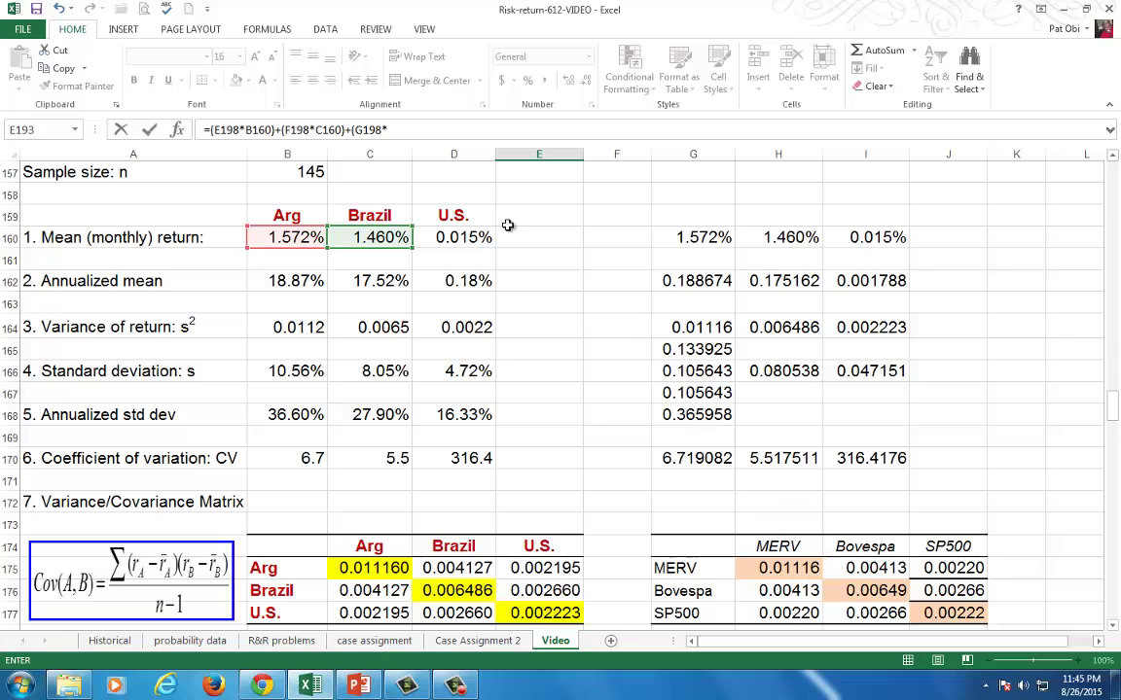
pyautogui.click(480, 240)
pyautogui.scroll(-6, 691, 433)
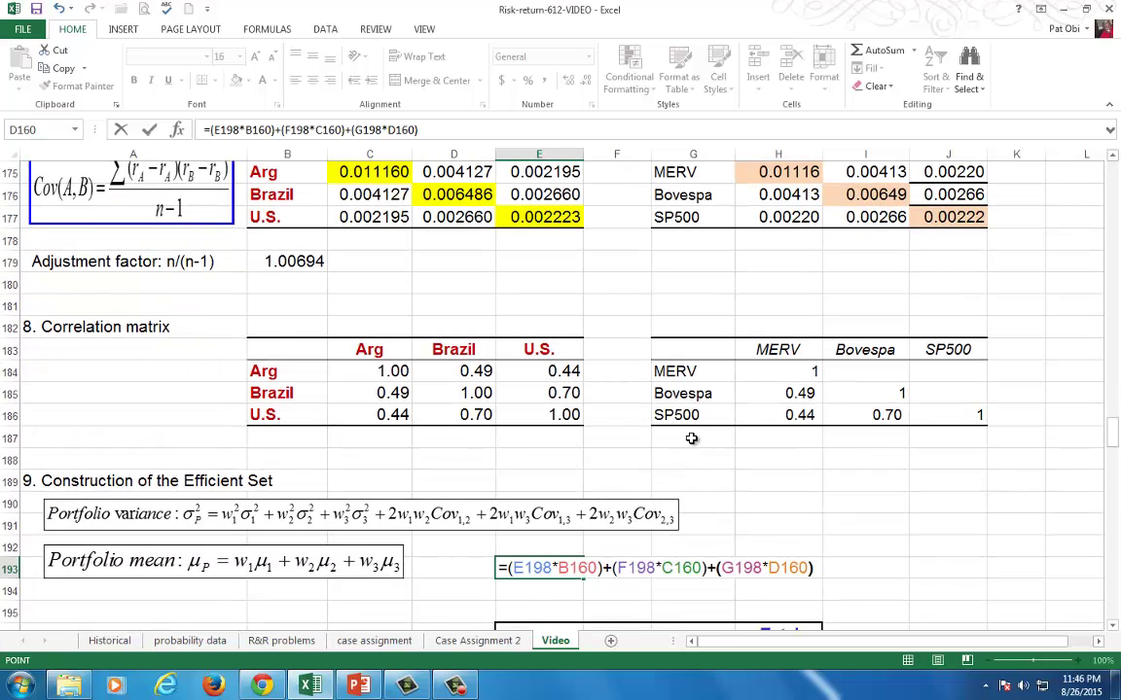
pyautogui.write(')')
pyautogui.press('Return')
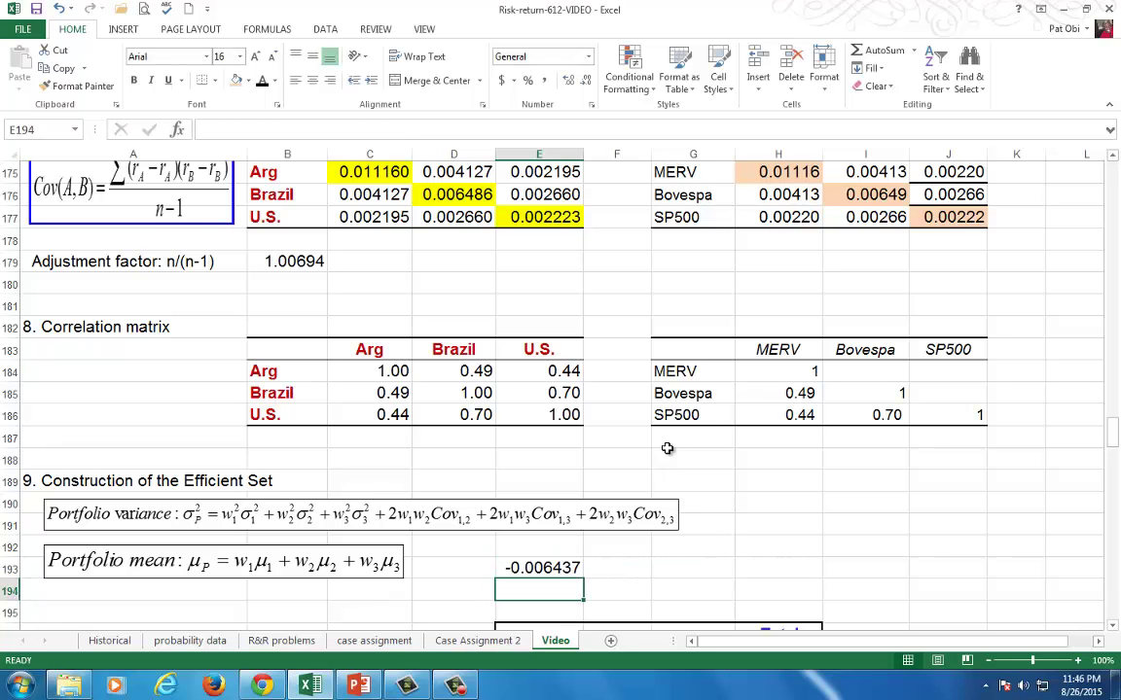
# Step: Move the portfolio mean formula from E193 into D198, the first cell of the μp column
pyautogui.scroll(-4, 667, 448)
pyautogui.click(481, 415)
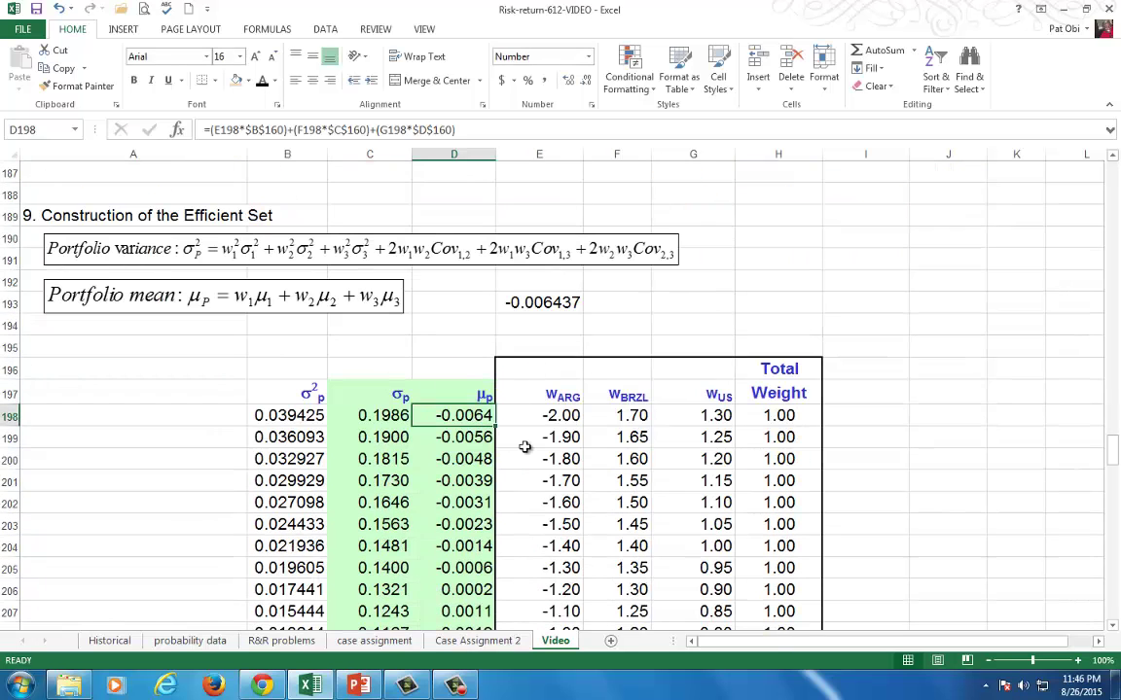
pyautogui.click(552, 303)
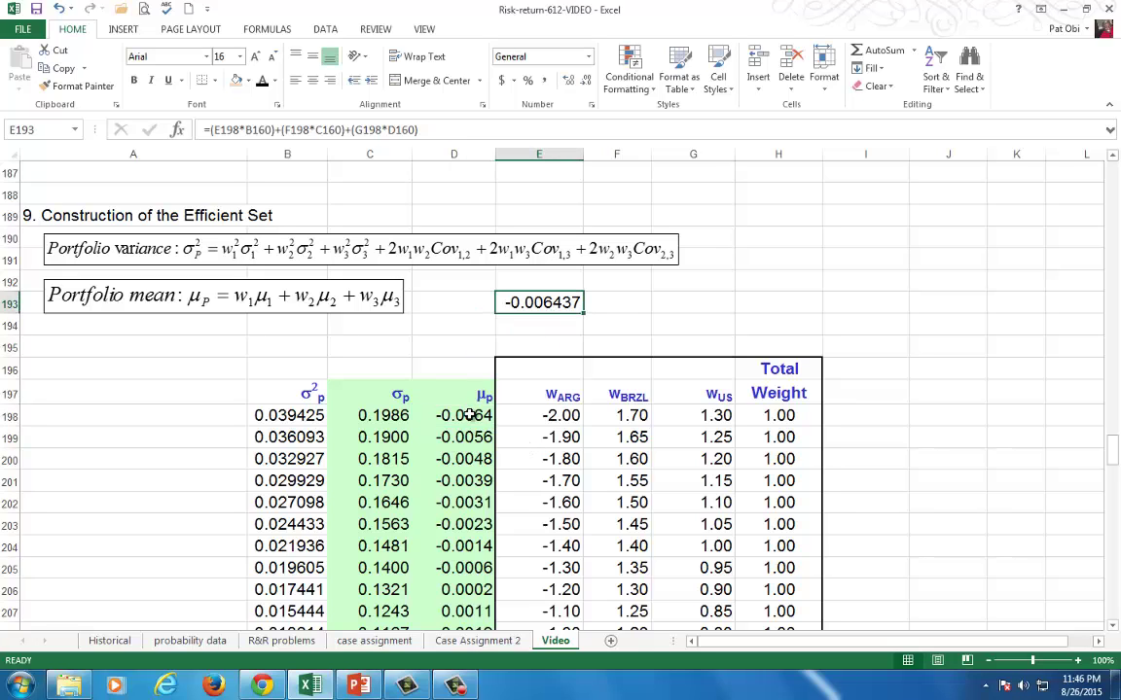
pyautogui.click(61, 53)
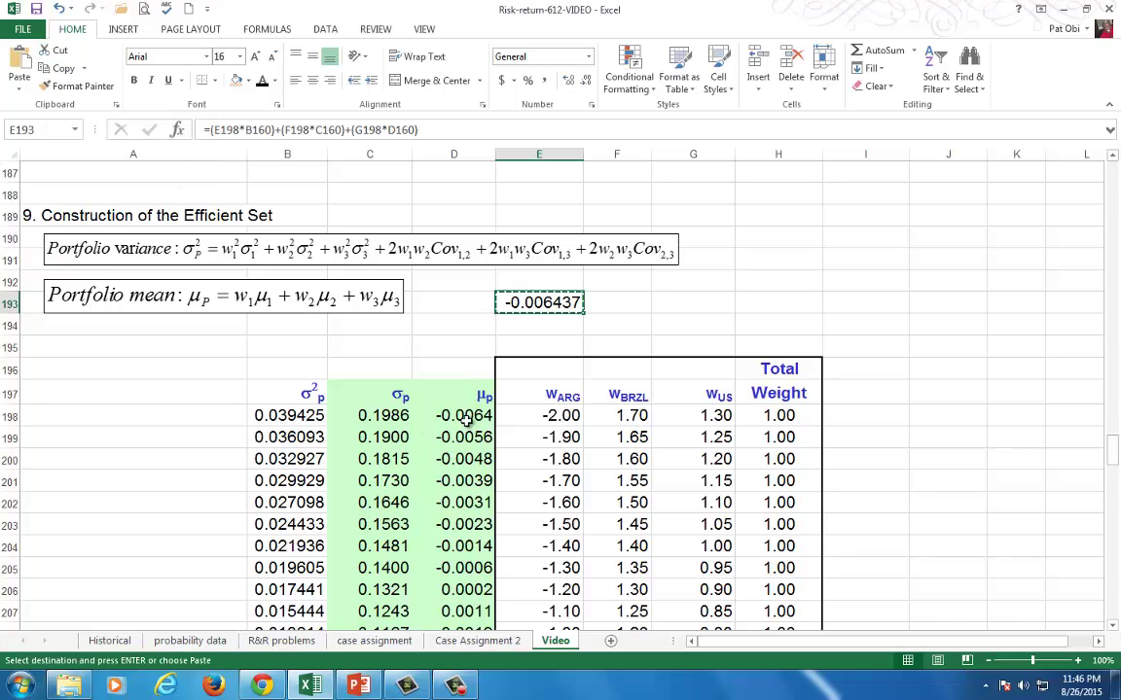
pyautogui.click(433, 413)
pyautogui.click(22, 60)
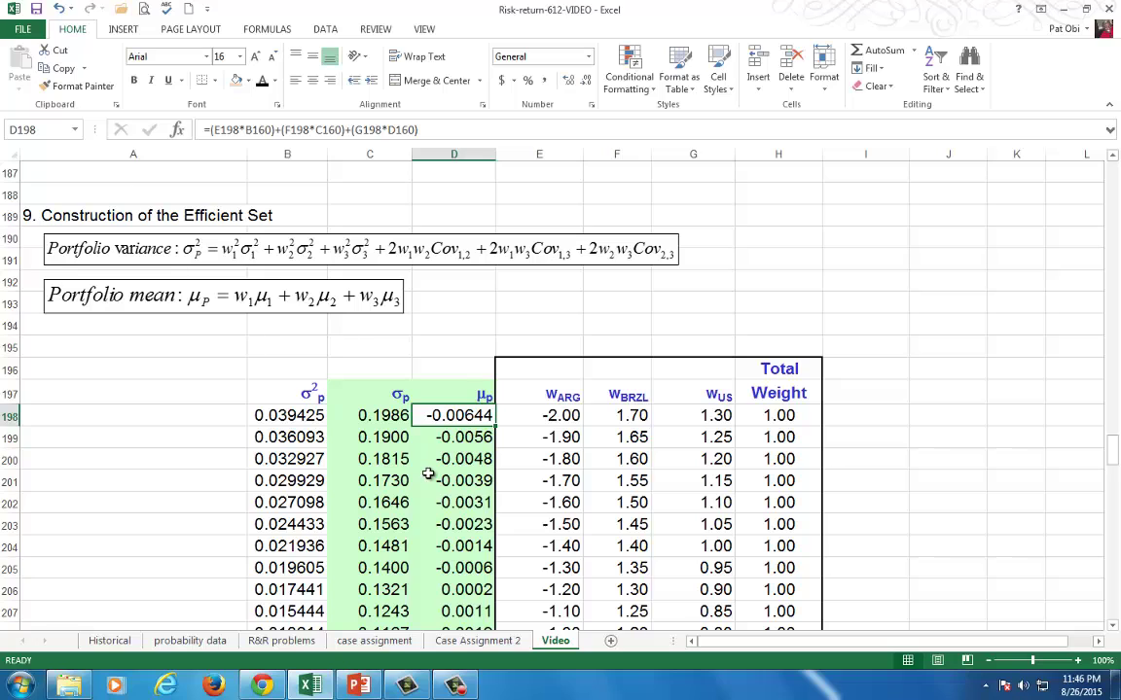
# Step: Make the mean return references in D198 absolute so the formula reads =(E198*$B$160)+(F198*$C$160)+(G198*$D$160)
pyautogui.press('F2')
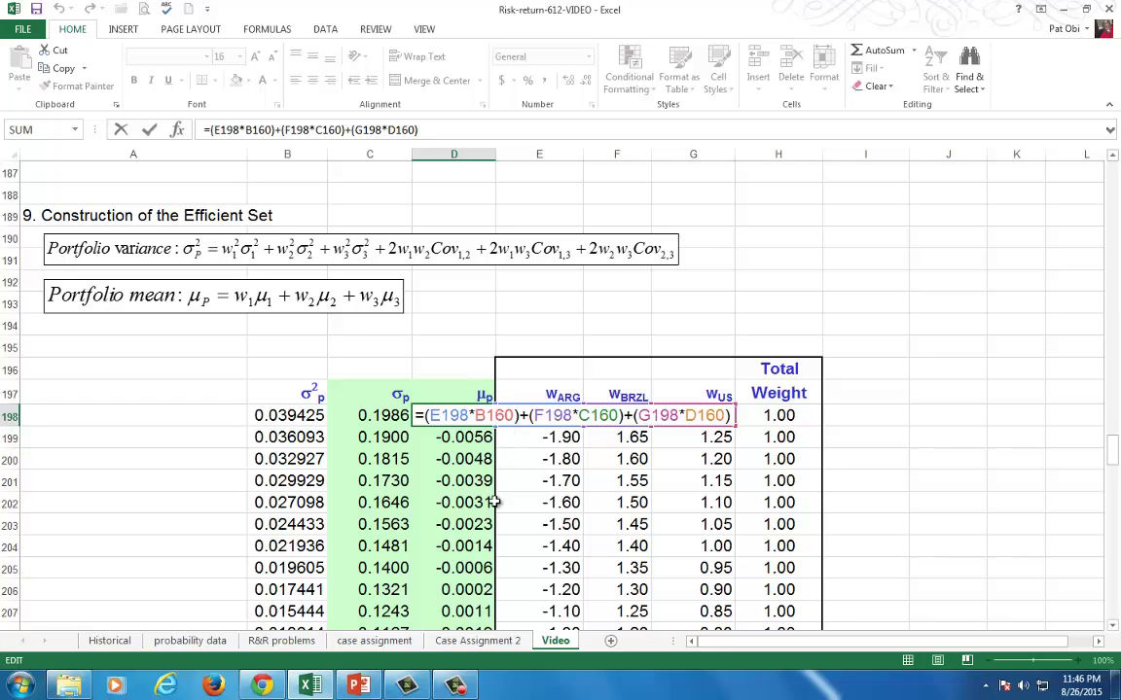
pyautogui.press('F4')
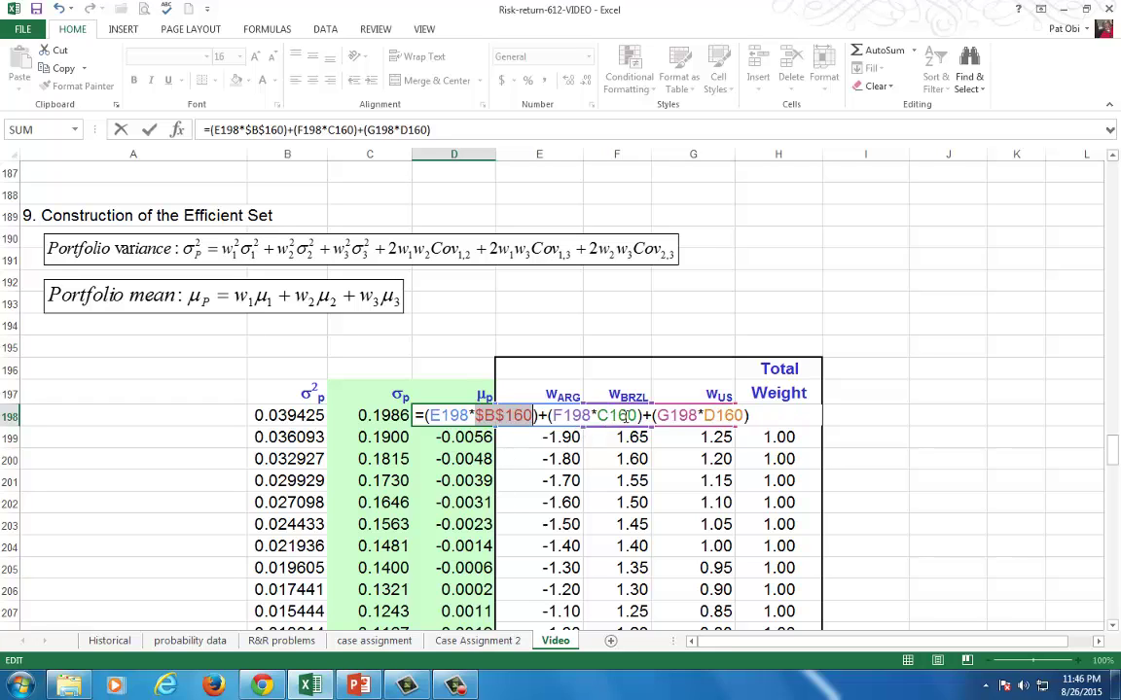
pyautogui.click(624, 415)
pyautogui.press('F4')
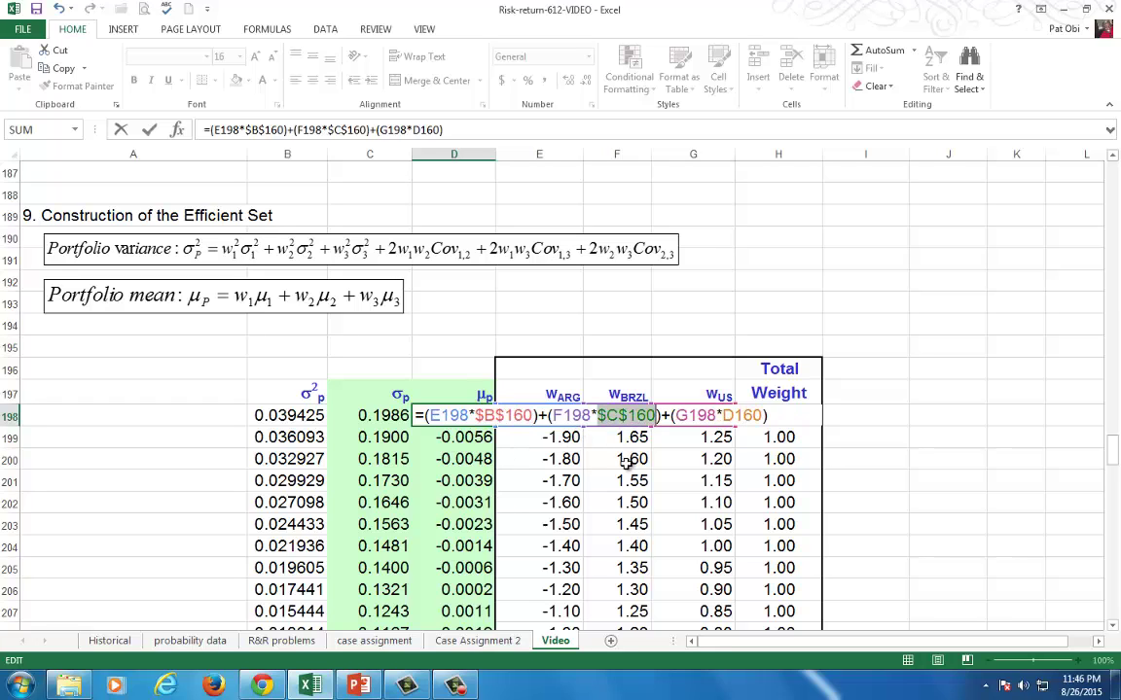
pyautogui.click(745, 416)
pyautogui.press('F4')
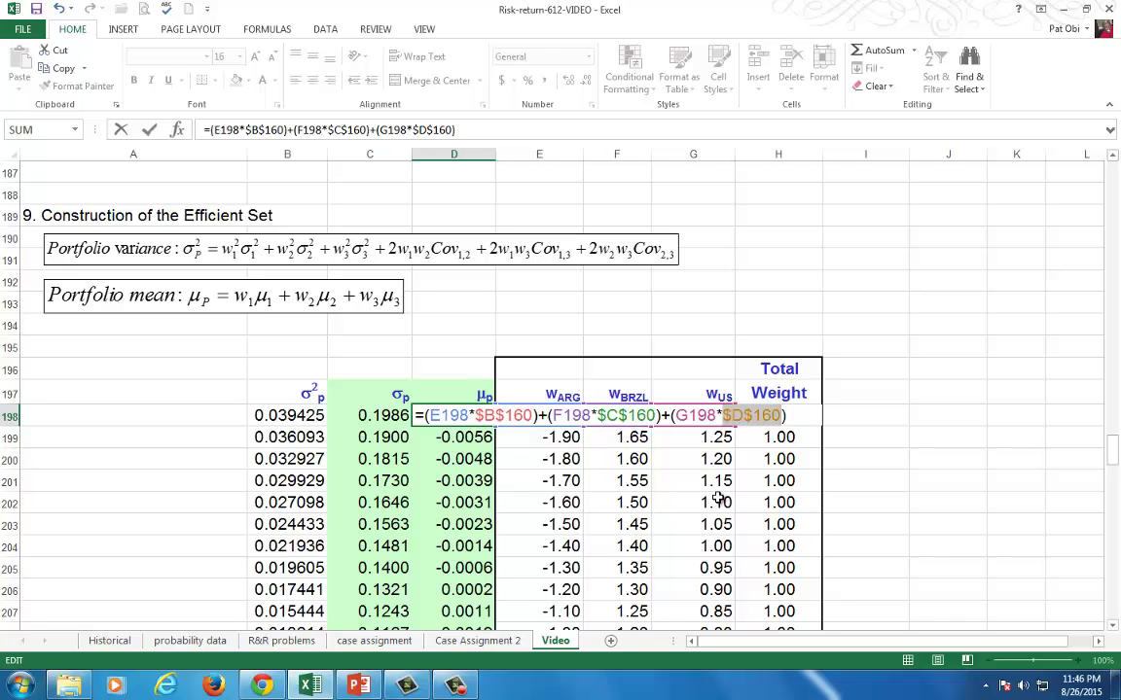
pyautogui.press('Return')
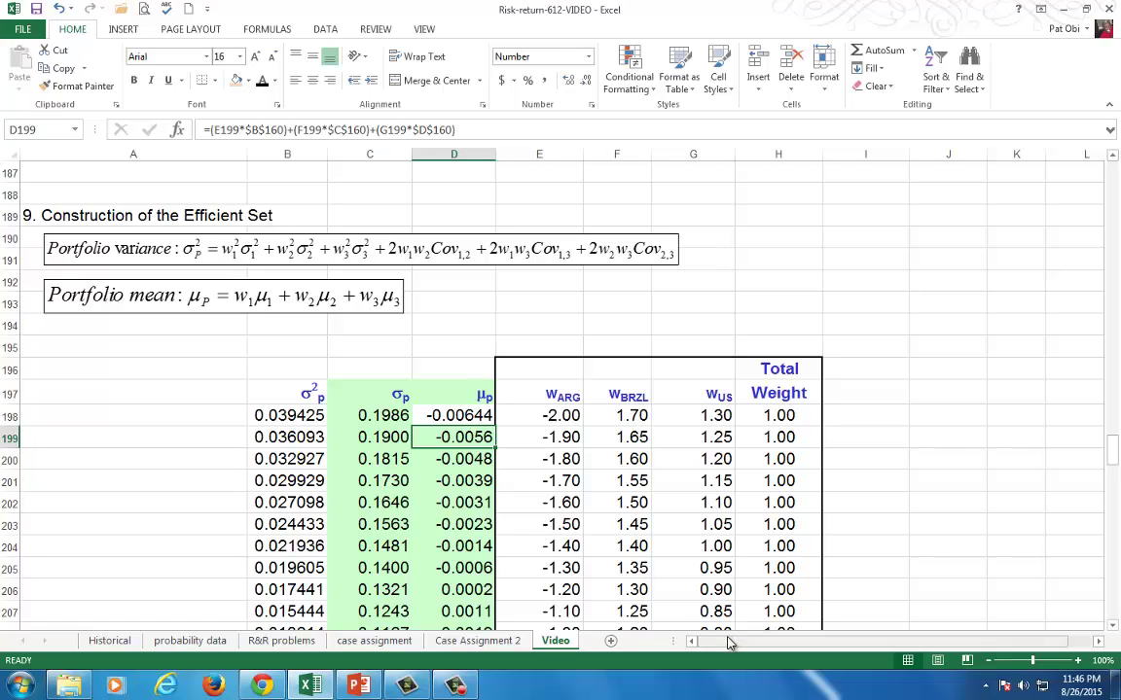
# Step: Fill the portfolio mean formula from D198 down the μp column through D244
pyautogui.click(472, 417)
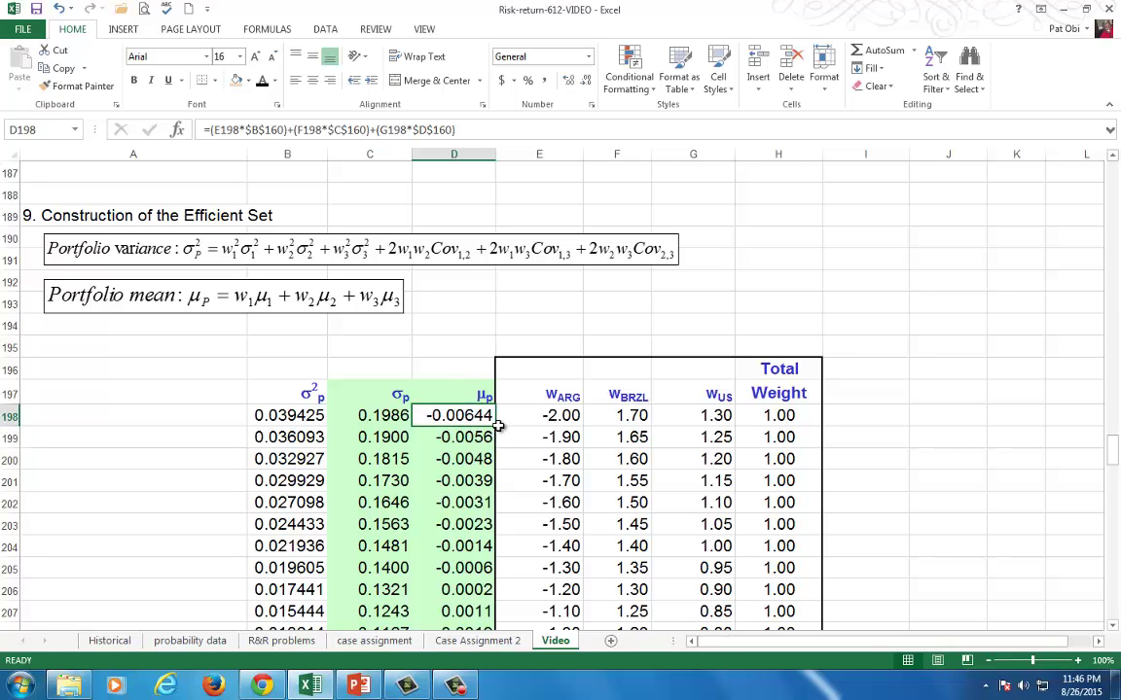
pyautogui.moveTo(495, 429); pyautogui.dragTo(475, 572)
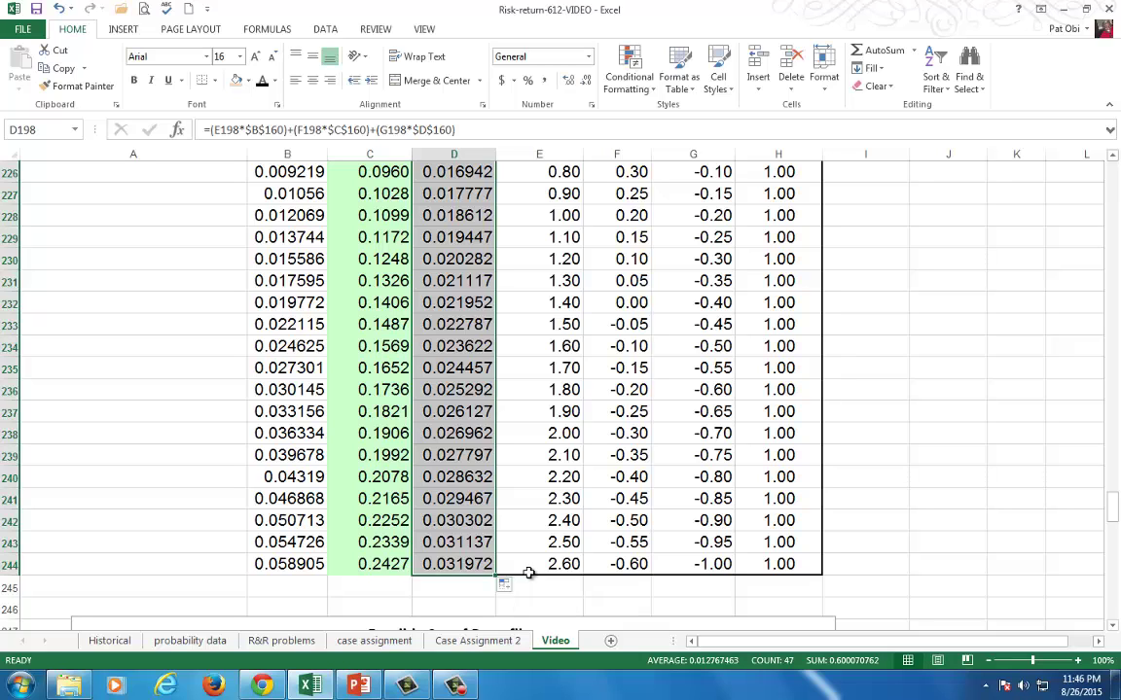
pyautogui.click(487, 520)
# Step: Shade the standard deviation and mean columns, C197:D244 including headers, with a light orange fill
pyautogui.scroll(7, 483, 520)
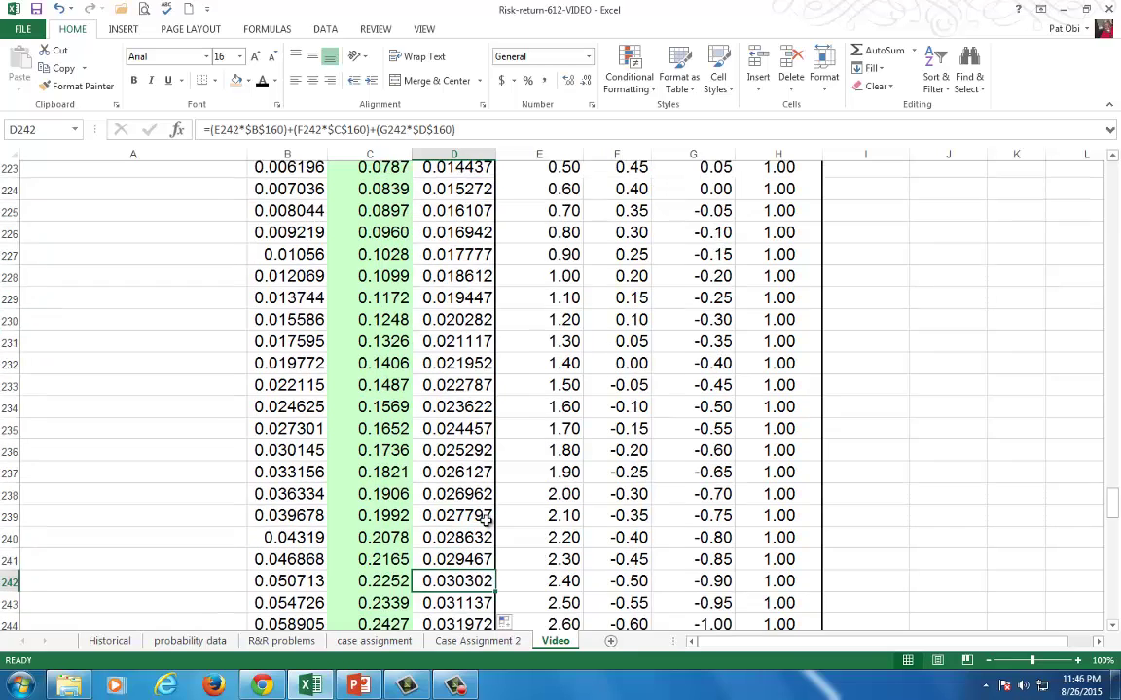
pyautogui.scroll(5, 486, 521)
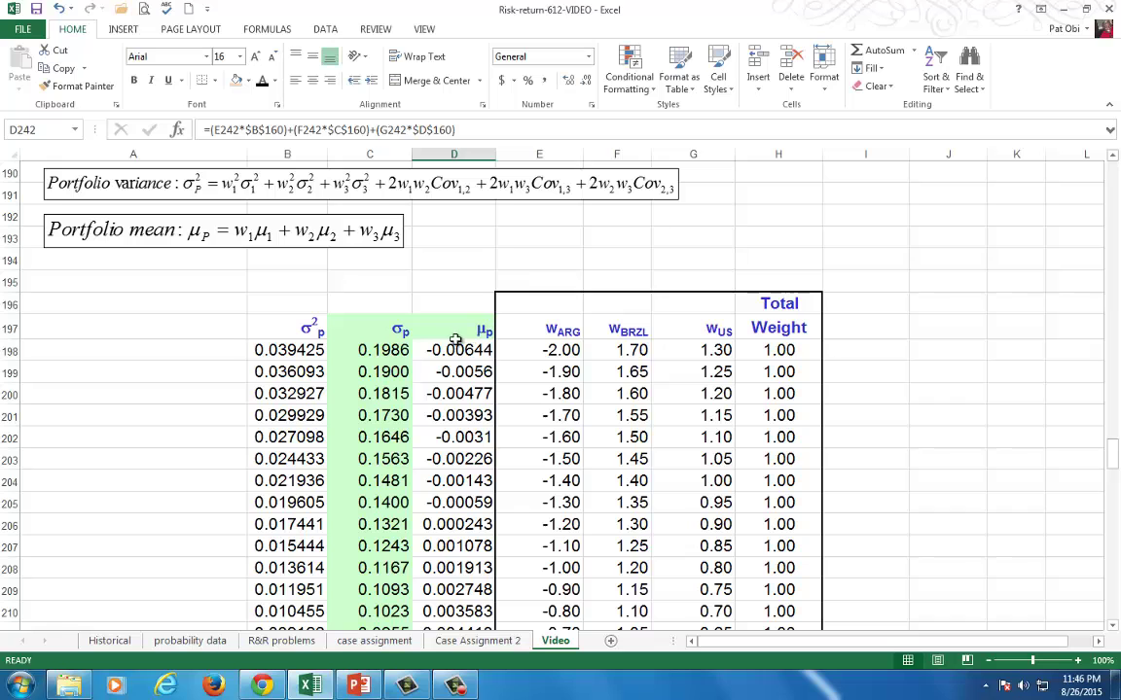
pyautogui.click(454, 329)
pyautogui.moveTo(374, 330); pyautogui.dragTo(453, 362)
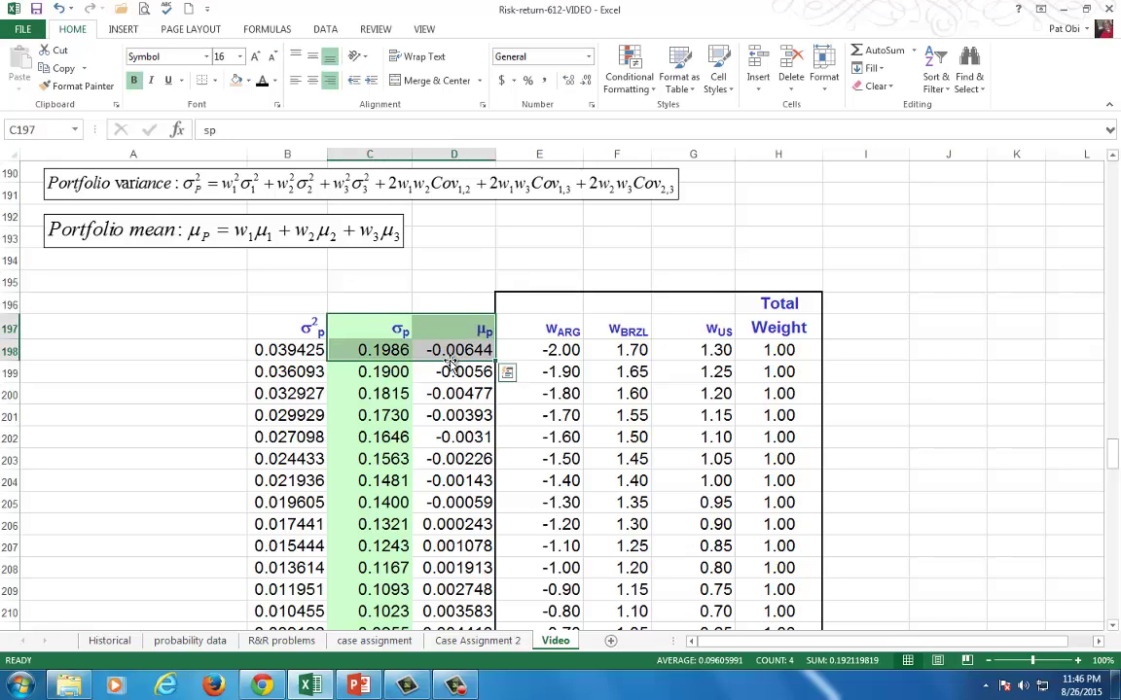
pyautogui.hotkey('ctrl', 'shift', 'Down')
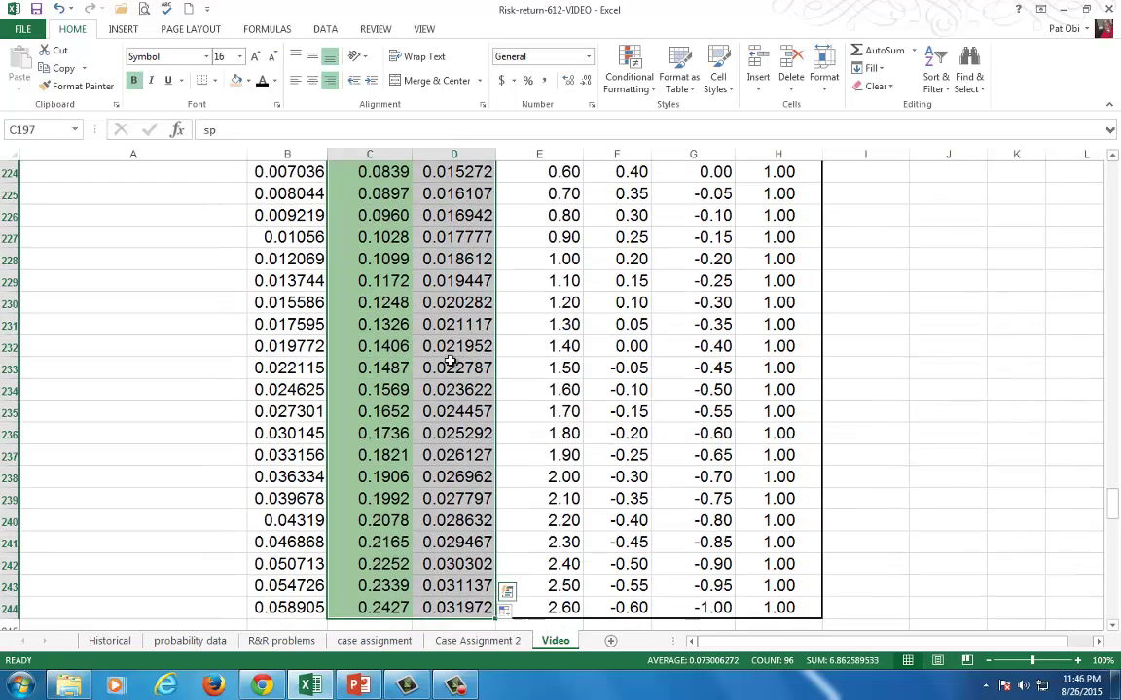
pyautogui.click(236, 81)
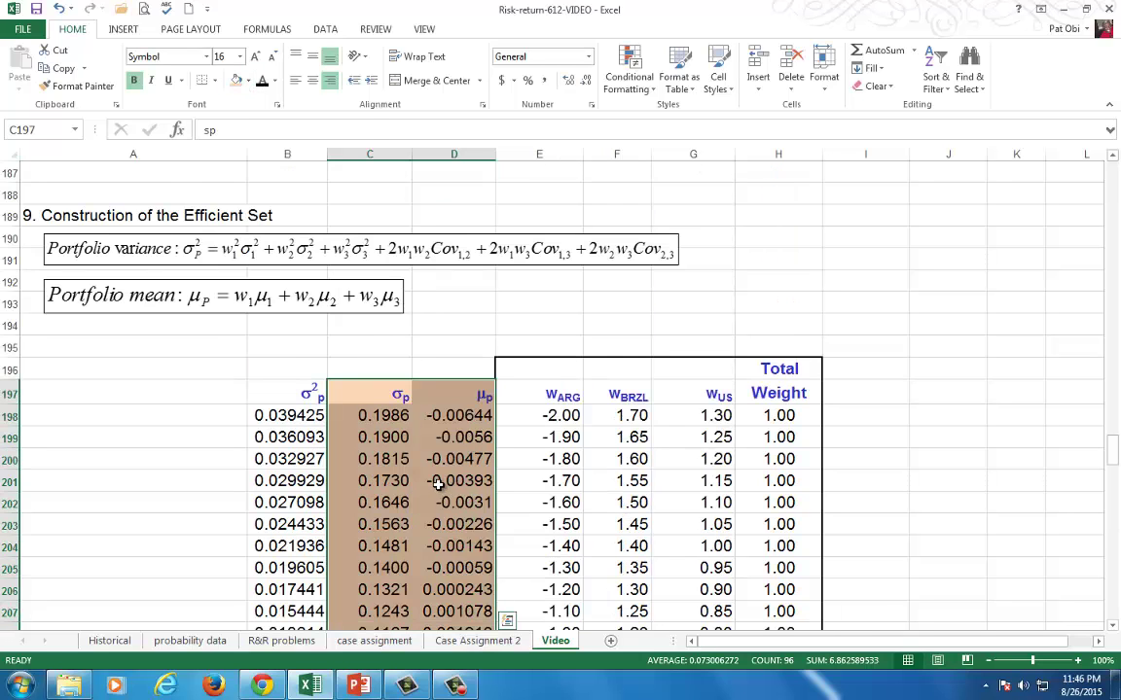
pyautogui.click(438, 484)
# Step: Insert a markers-only scatter chart of C197:D244 and place it beside the weights table, clear of the data
pyautogui.scroll(-1, 456, 486)
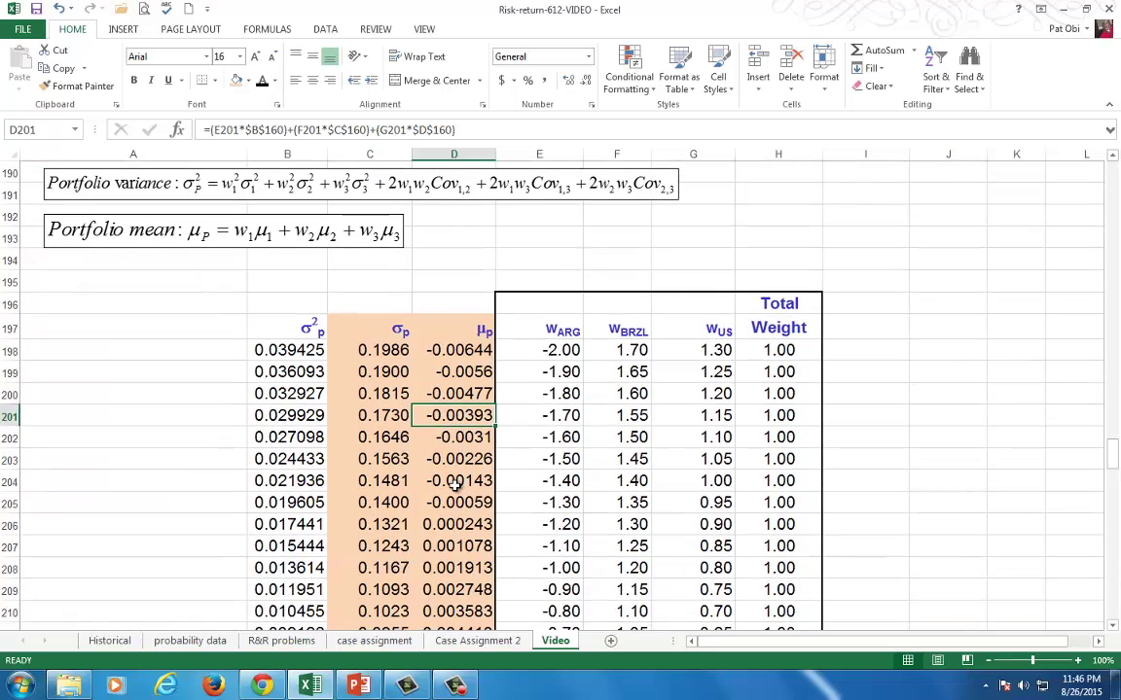
pyautogui.moveTo(400, 331); pyautogui.dragTo(470, 637)
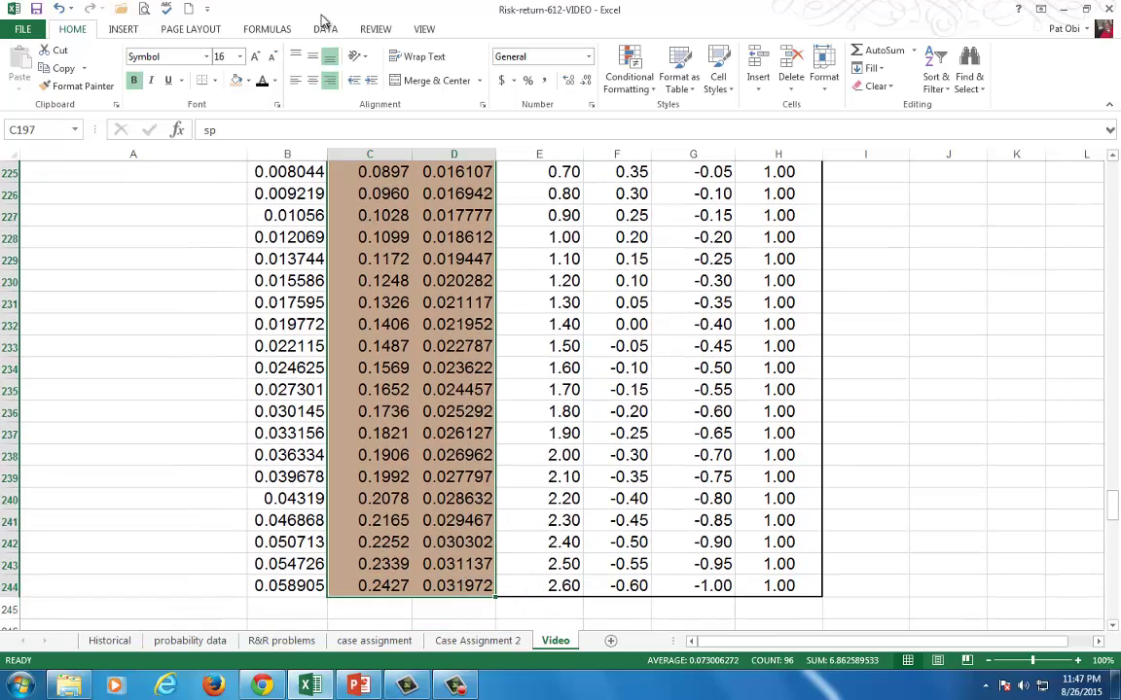
pyautogui.click(123, 30)
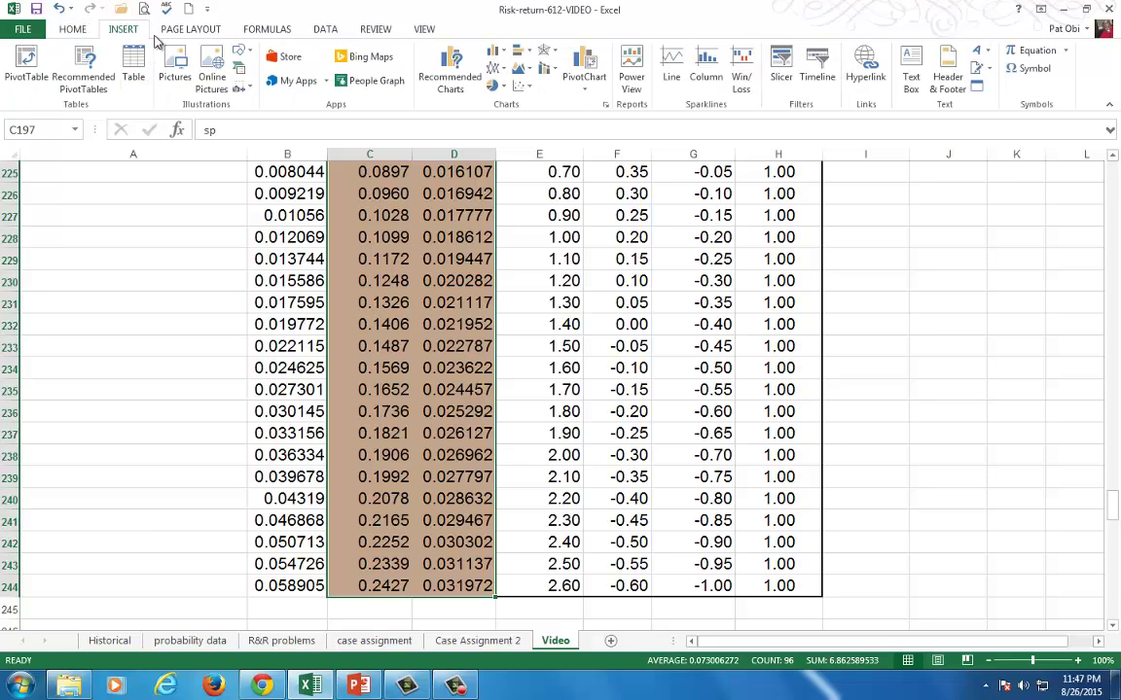
pyautogui.click(522, 88)
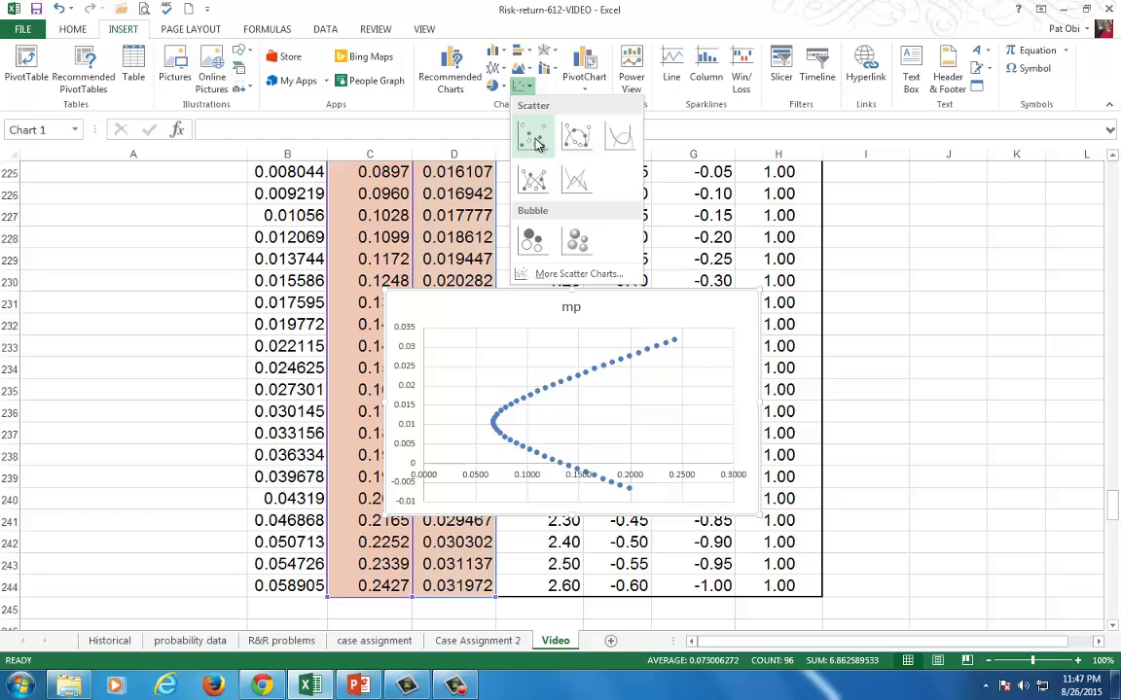
pyautogui.click(533, 139)
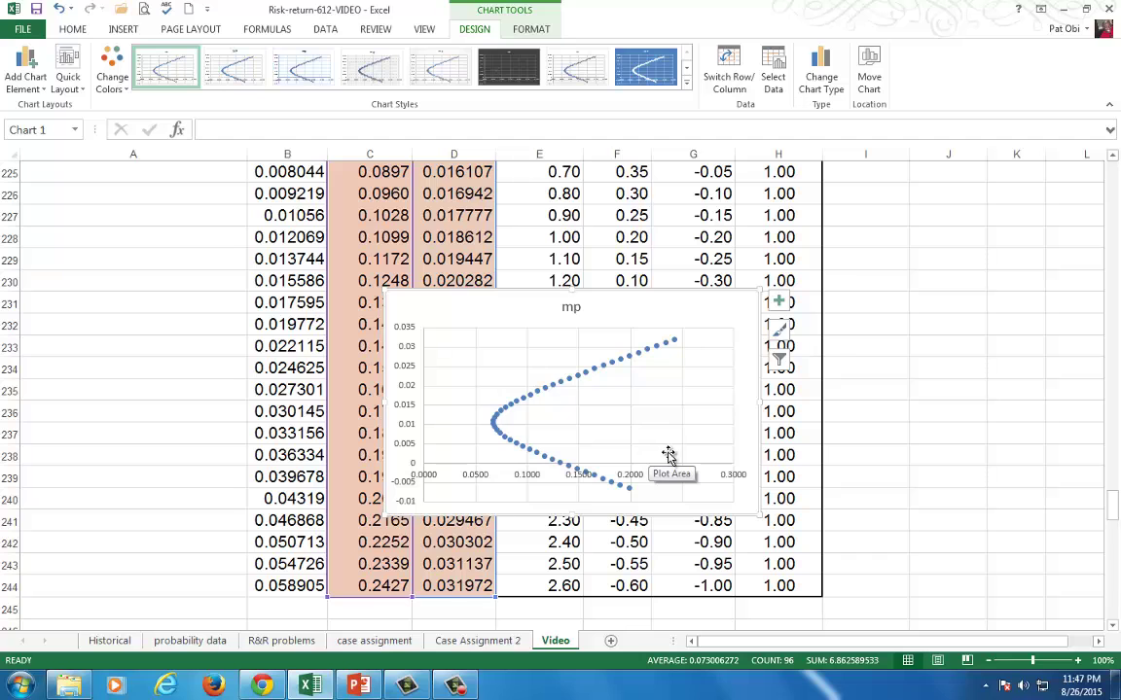
pyautogui.moveTo(513, 310); pyautogui.dragTo(854, 309)
pyautogui.scroll(10, 854, 309)
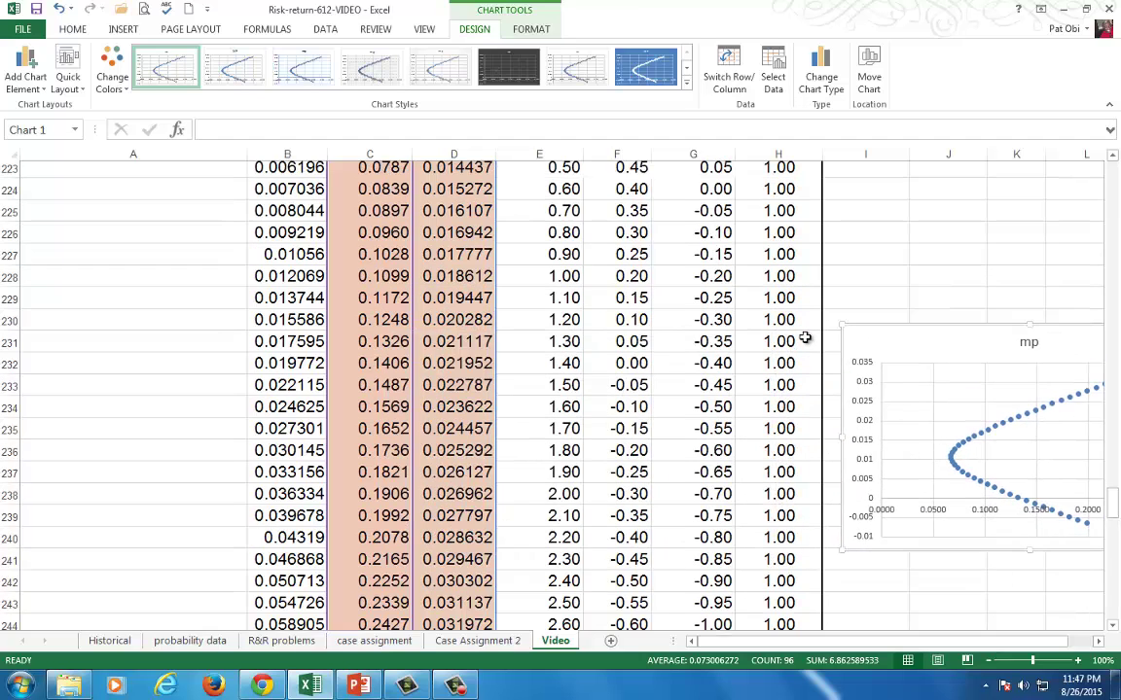
pyautogui.moveTo(597, 242); pyautogui.dragTo(694, 416)
pyautogui.click(658, 460)
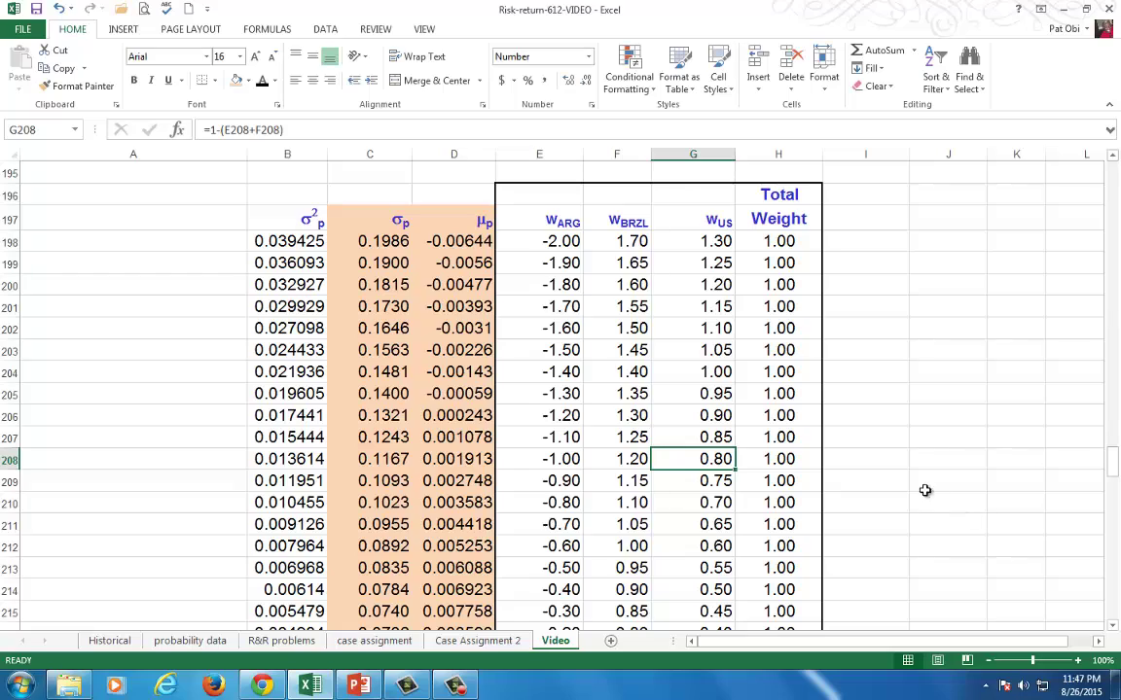
# Step: Examine the Feasible Set chart below the data and the Argentina, Brazil and U.S. weights that generate its portfolios
pyautogui.scroll(3, 912, 499)
pyautogui.scroll(-5, 911, 499)
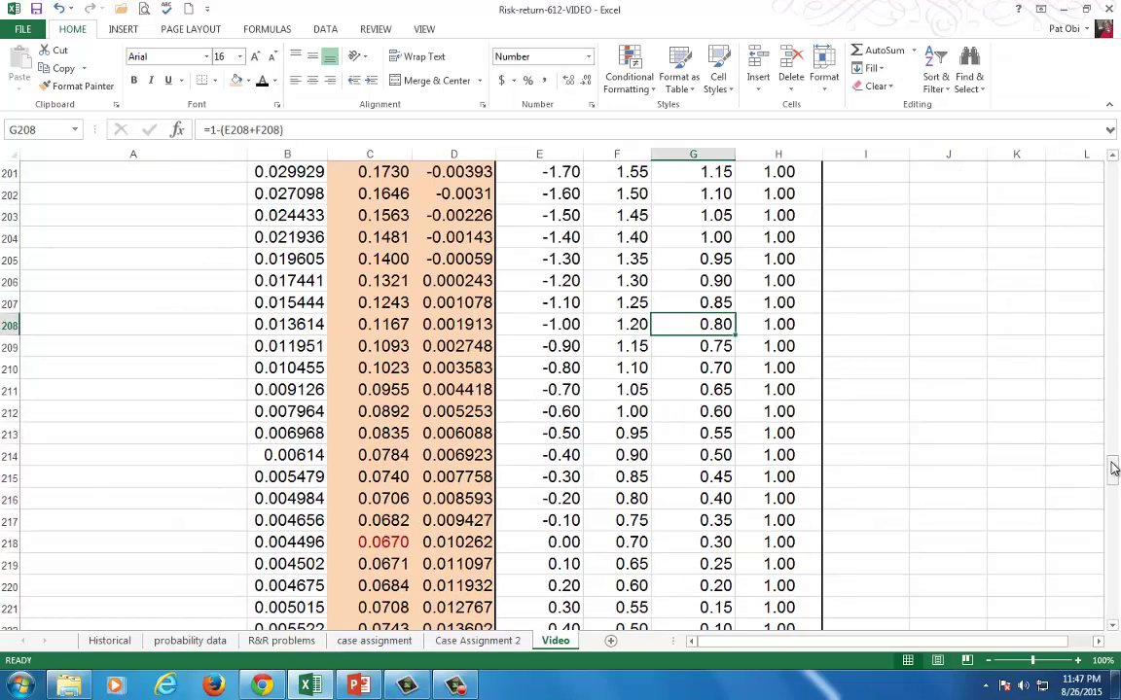
pyautogui.moveTo(1114, 469); pyautogui.dragTo(1114, 535)
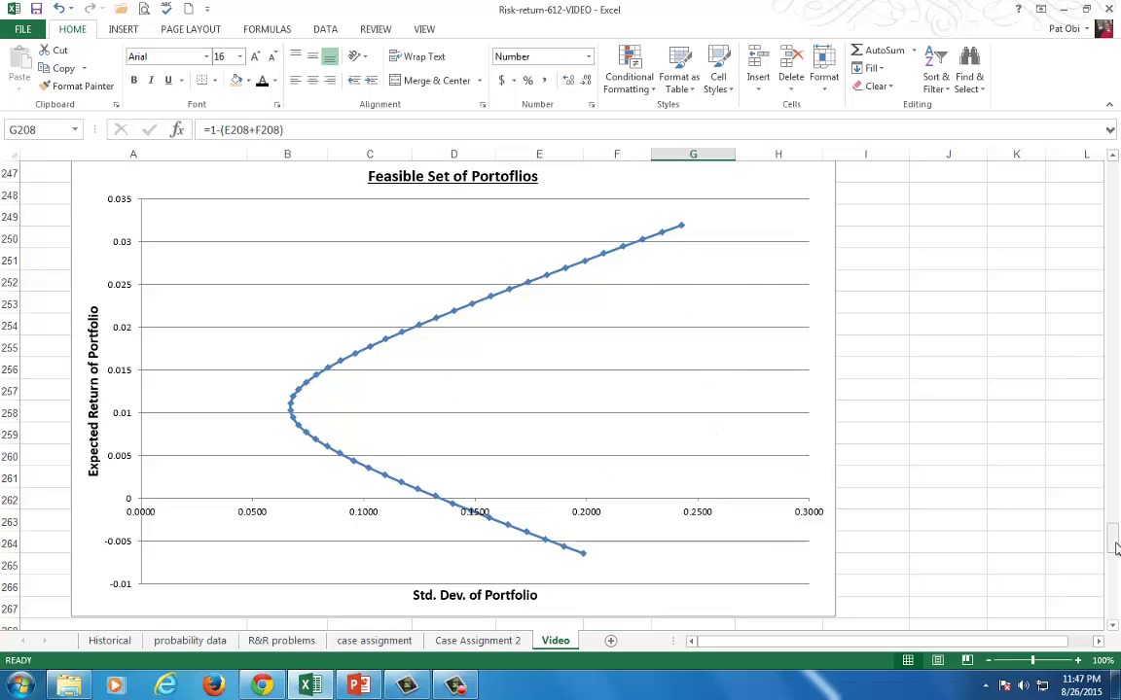
pyautogui.moveTo(1116, 548); pyautogui.dragTo(1114, 472)
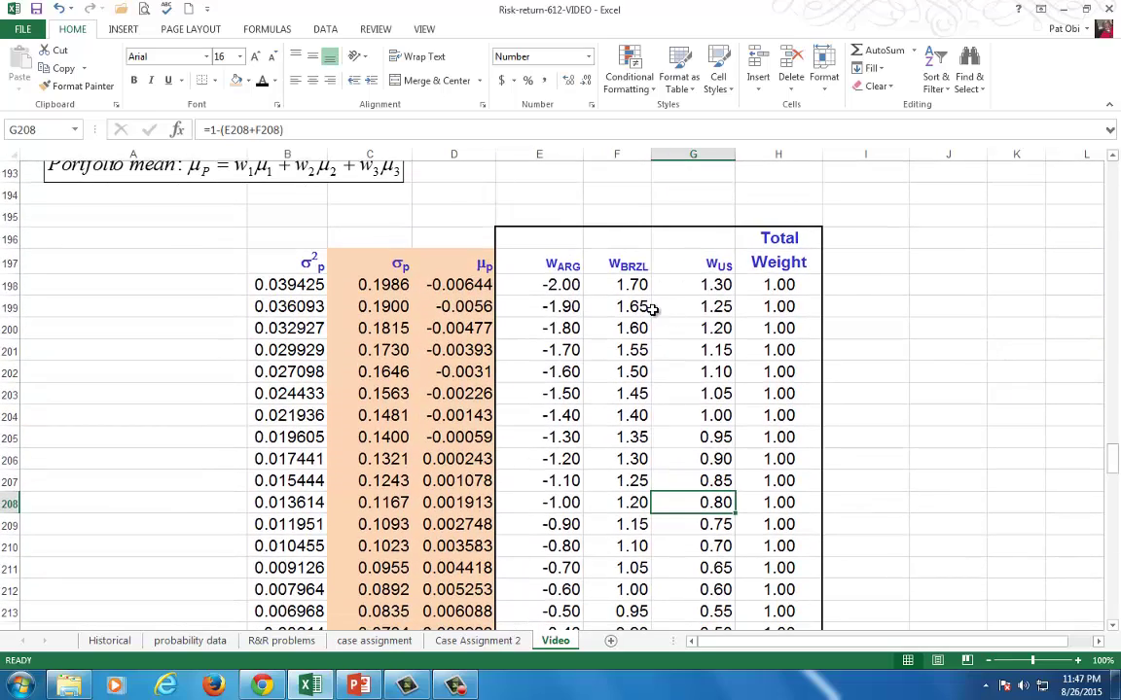
pyautogui.click(627, 285)
pyautogui.press('Down')
pyautogui.press('Down')
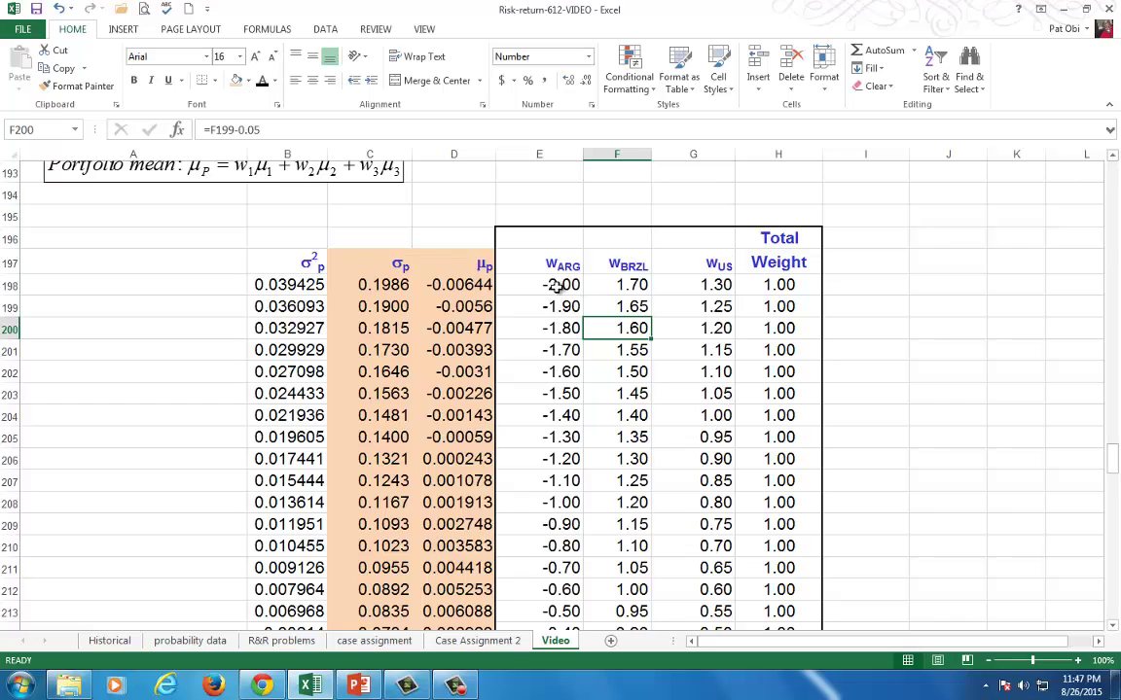
pyautogui.moveTo(557, 285); pyautogui.dragTo(689, 554)
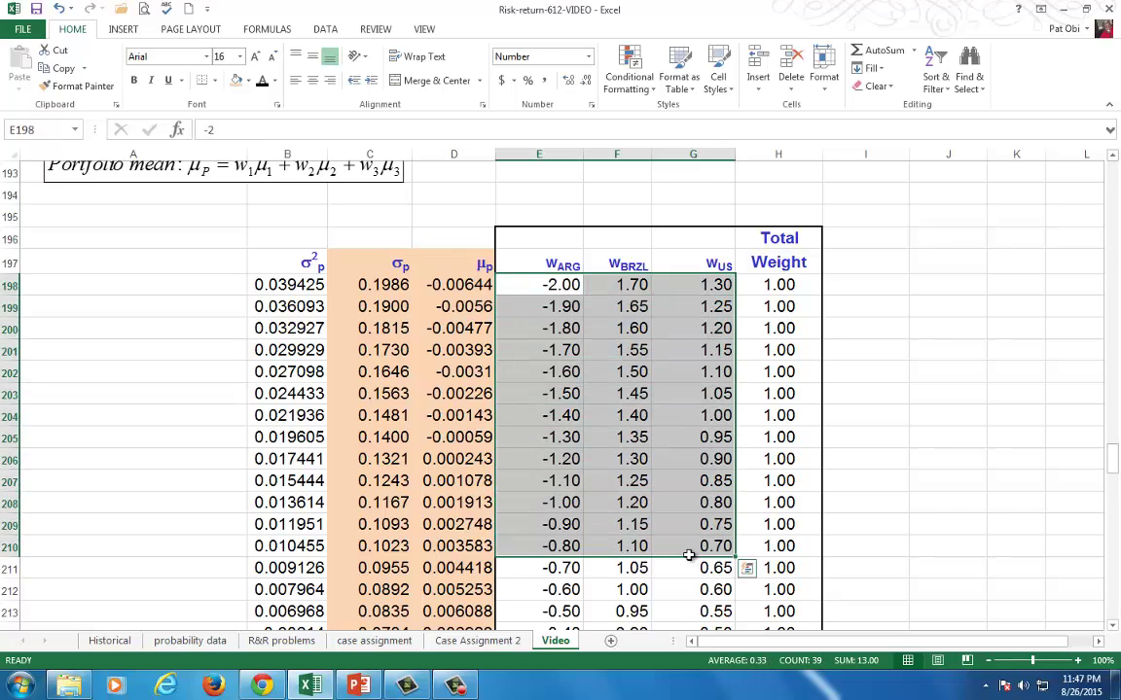
pyautogui.click(642, 577)
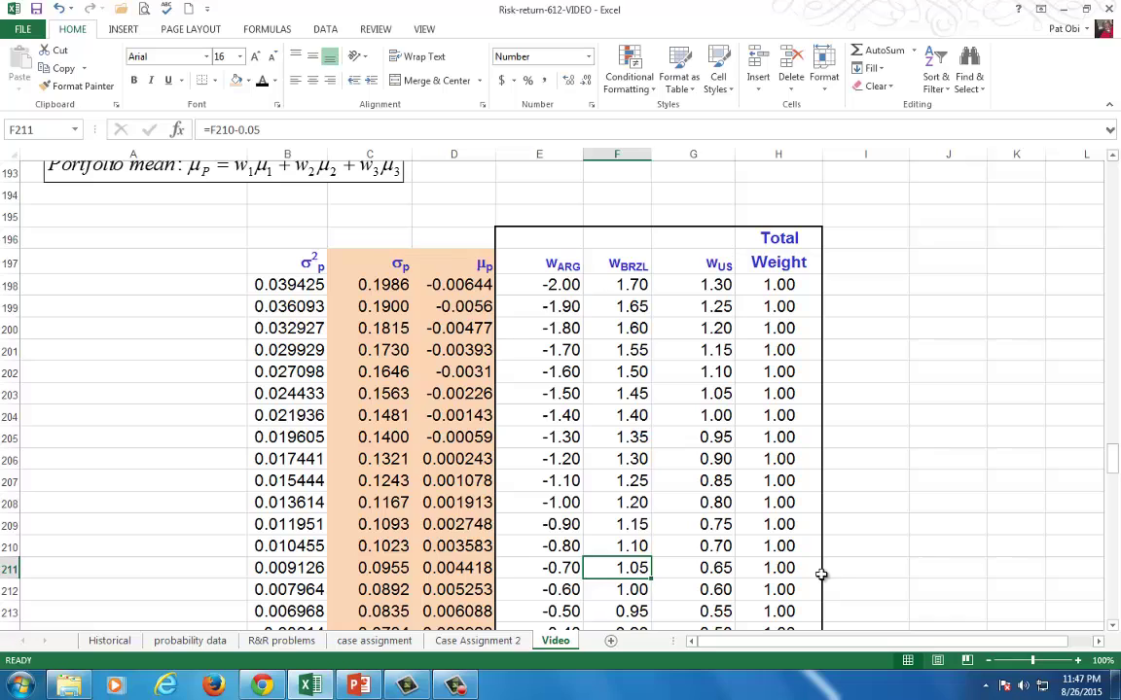
# Step: Compare the new scatter chart with the formatted Feasible Set chart, and examine the minimum variance portfolio in section 10
pyautogui.moveTo(1115, 463); pyautogui.dragTo(1109, 541)
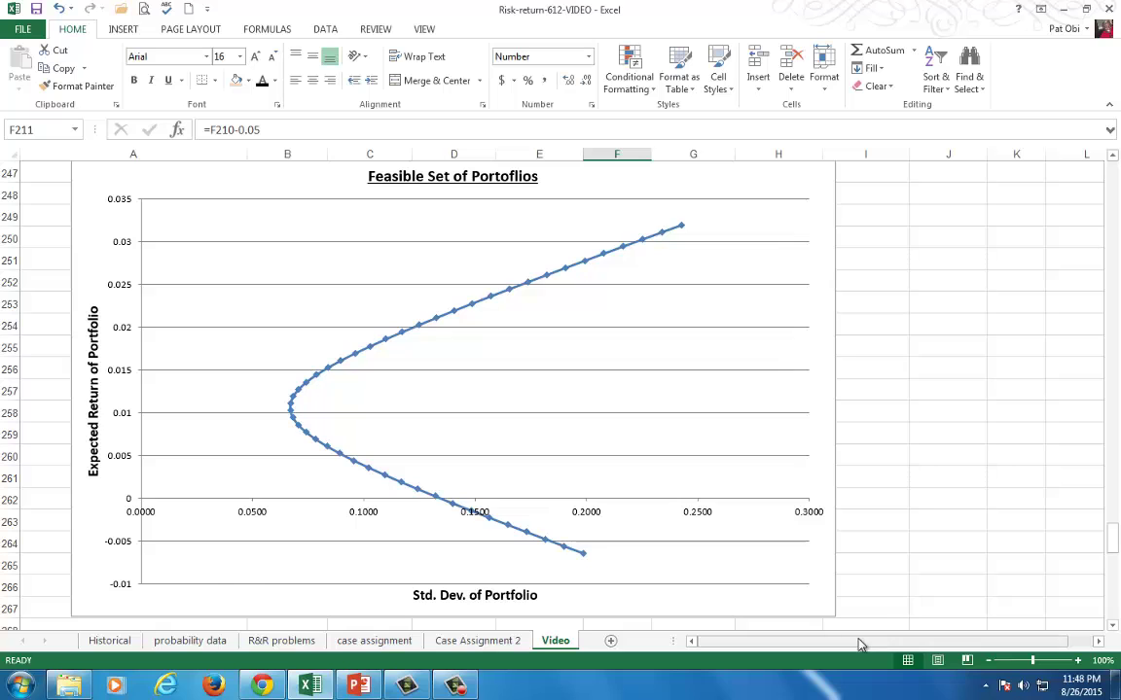
pyautogui.moveTo(858, 643); pyautogui.dragTo(897, 647)
pyautogui.scroll(6, 895, 452)
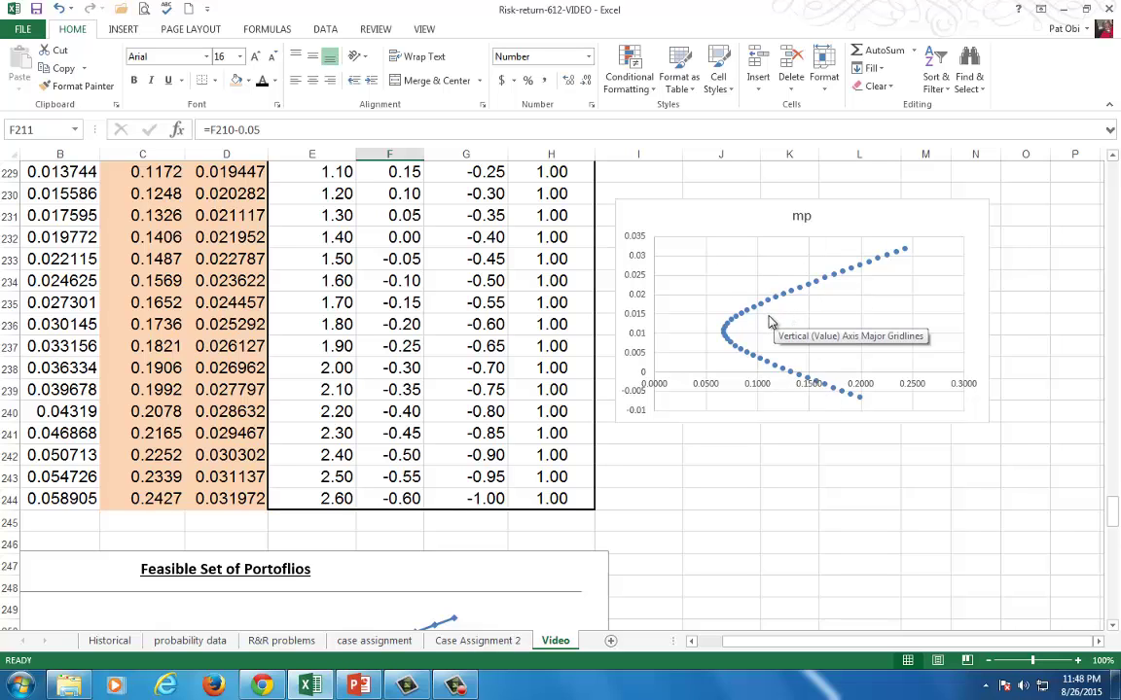
pyautogui.scroll(-5, 765, 325)
pyautogui.scroll(-1, 744, 474)
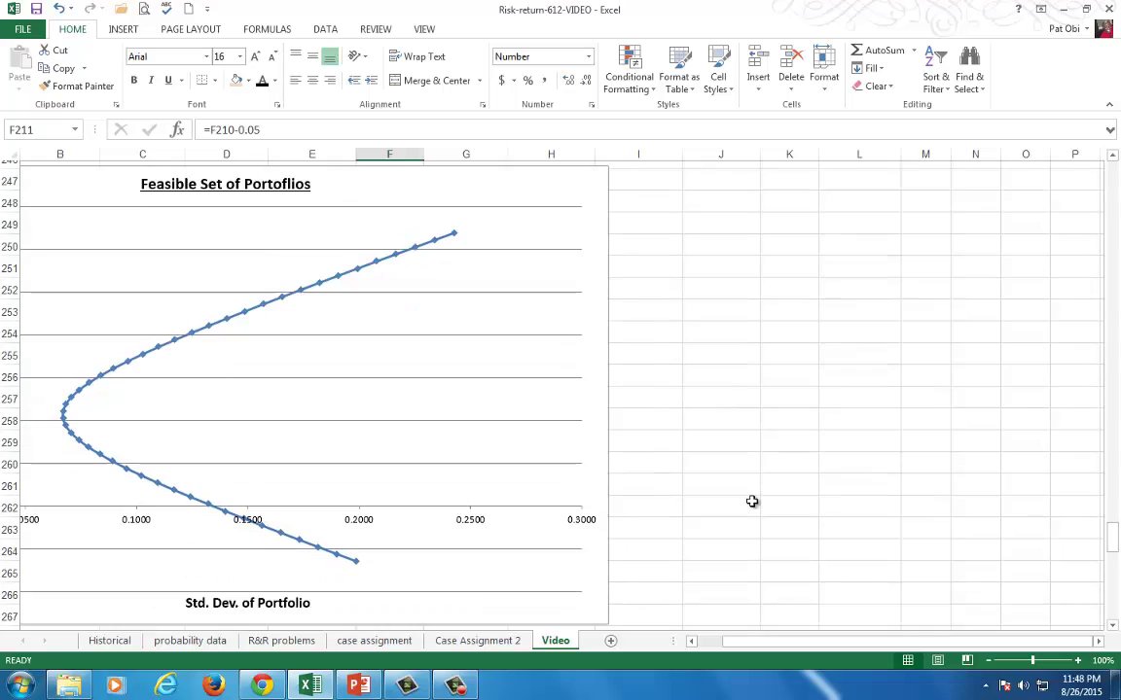
pyautogui.moveTo(791, 647); pyautogui.dragTo(763, 650)
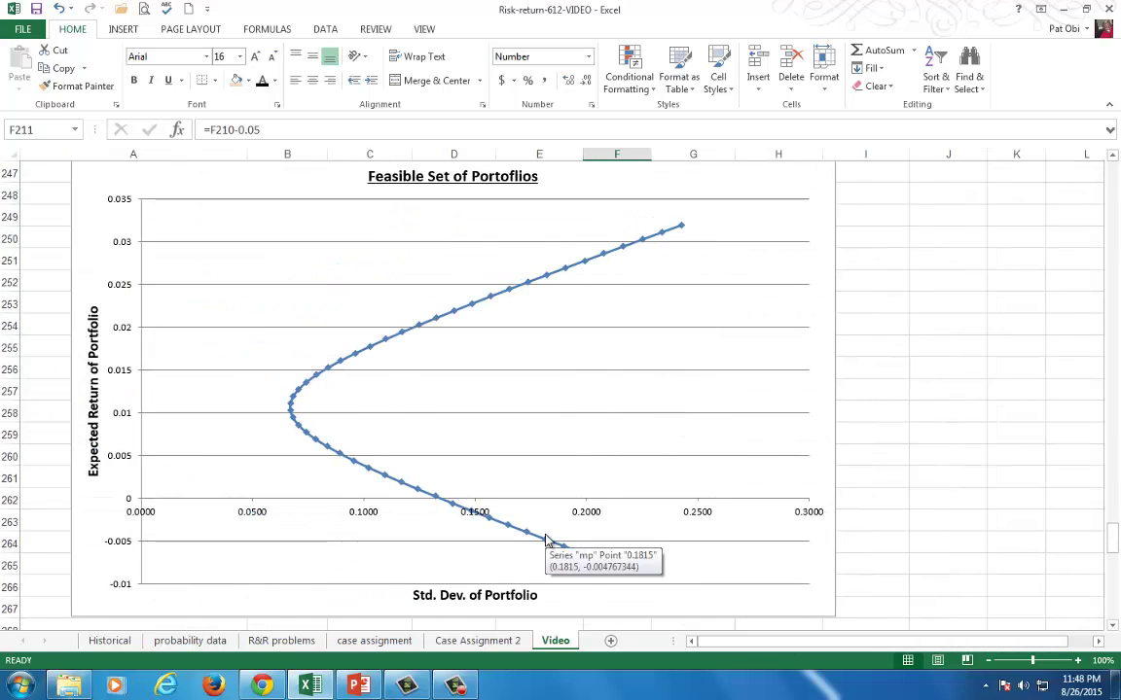
pyautogui.scroll(-5, 545, 538)
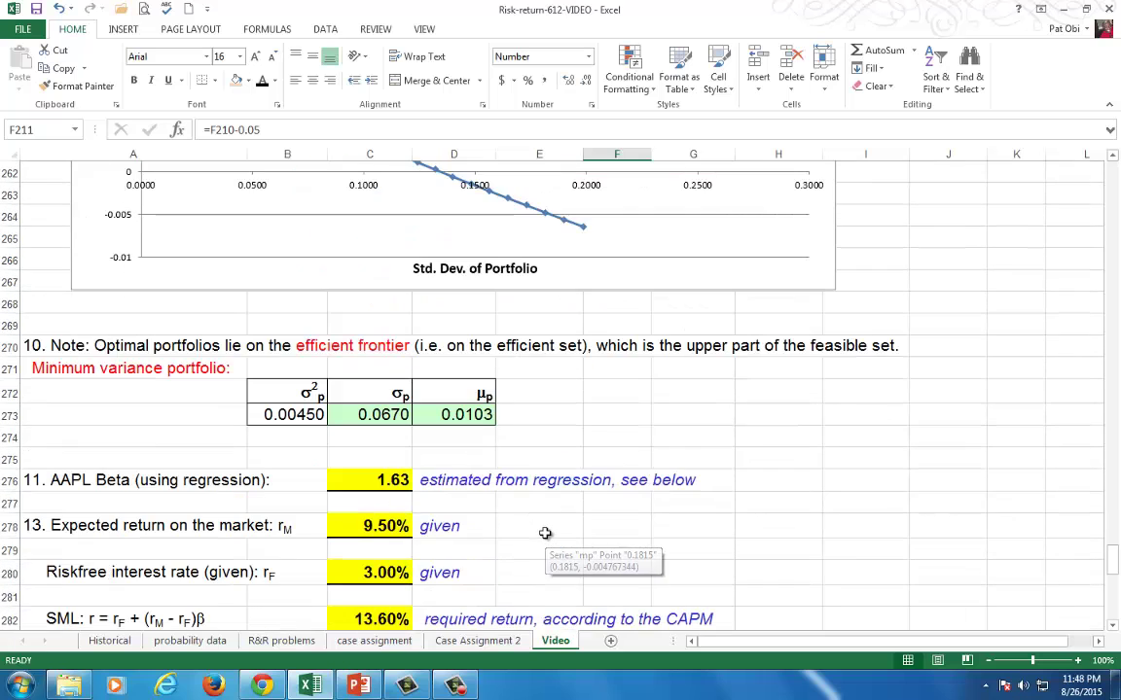
pyautogui.click(392, 438)
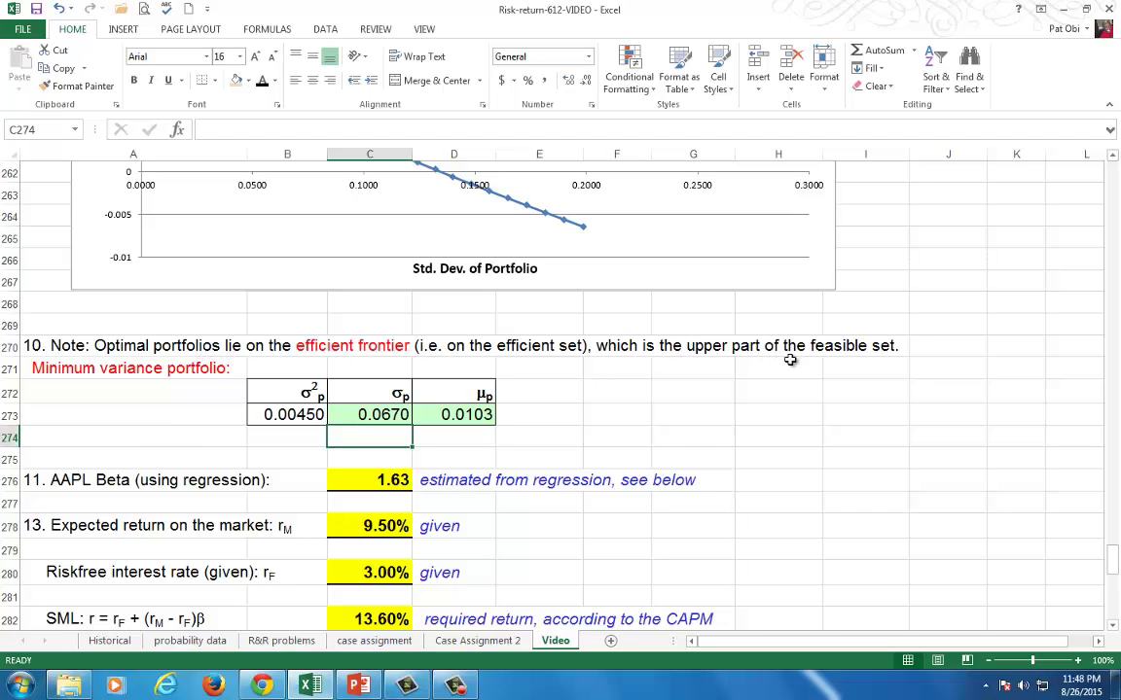
# Step: Examine the leftmost point of the Feasible Set chart and the efficient and inefficient parts of its curve
pyautogui.scroll(5, 790, 360)
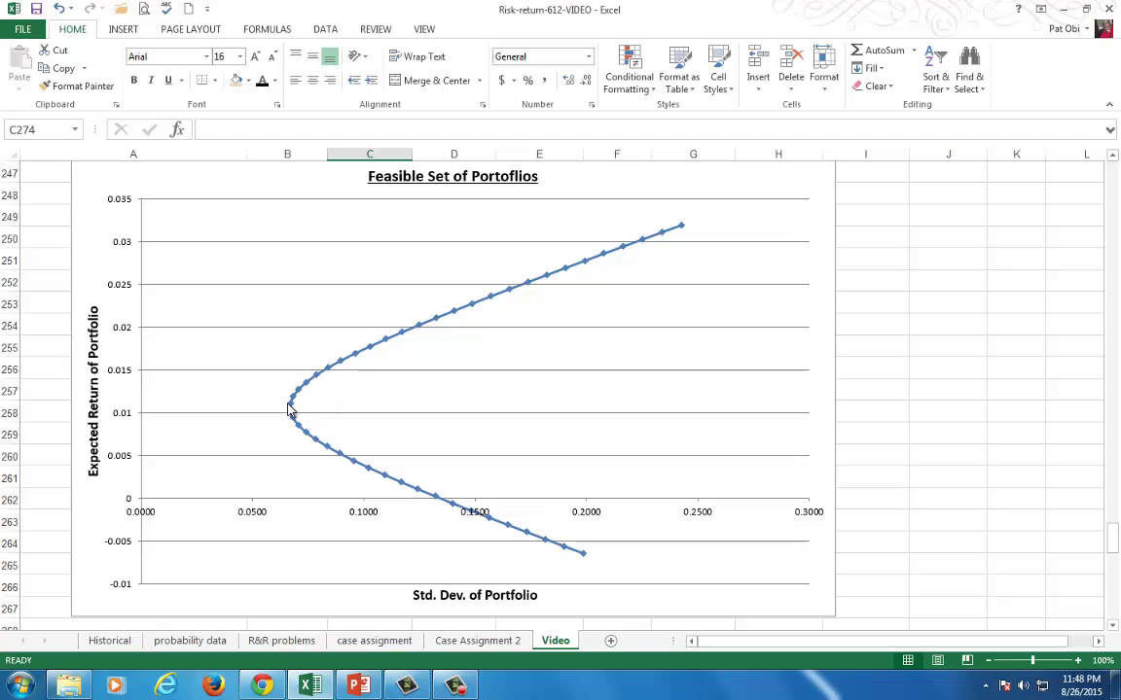
pyautogui.moveTo(290, 408)
pyautogui.moveTo(312, 443)
pyautogui.scroll(-1, 508, 534)
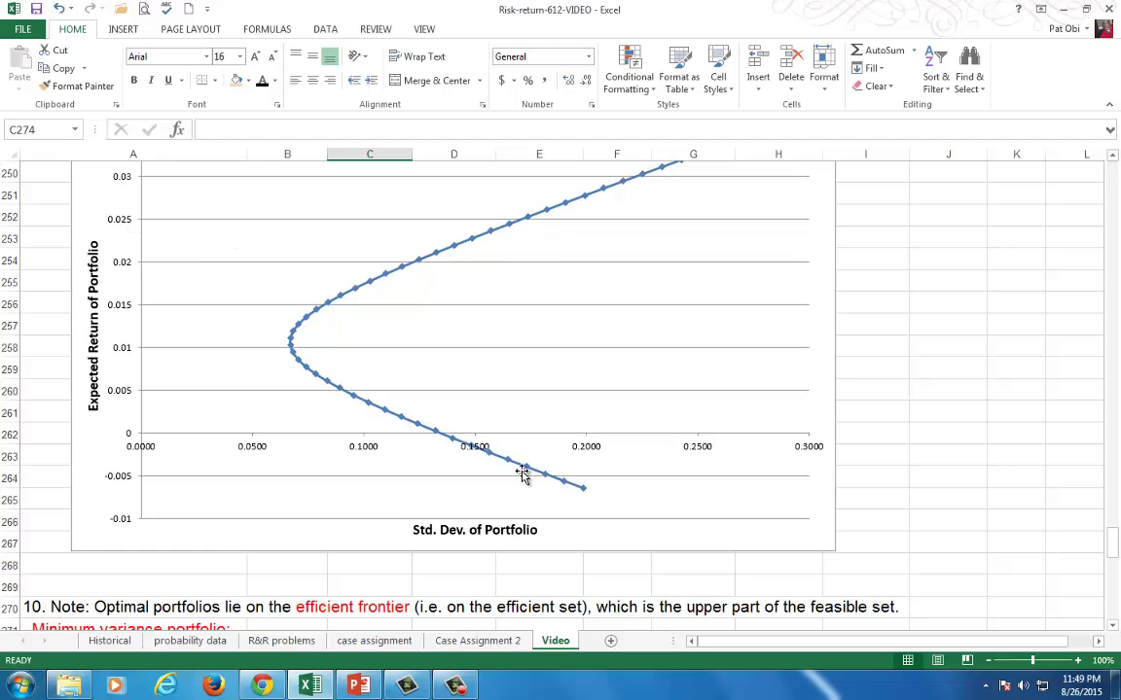
pyautogui.scroll(1, 637, 292)
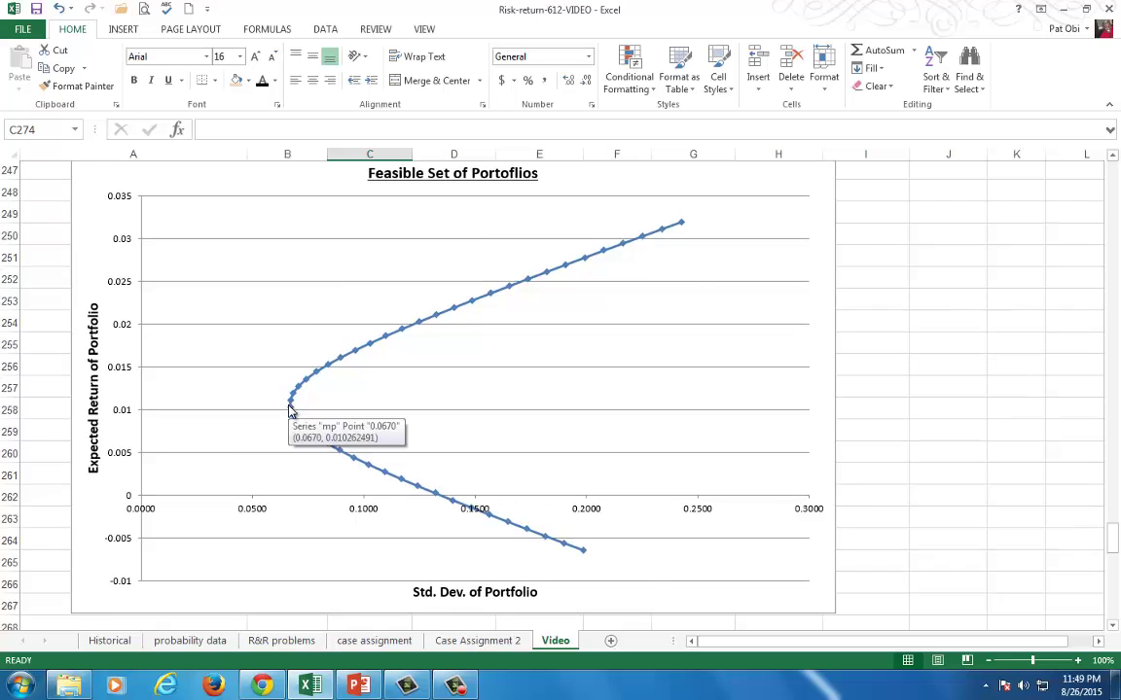
# Step: Enter =MIN(C198:C244) in C274, below the minimum variance portfolio table, to find the smallest portfolio standard deviation
pyautogui.scroll(-5, 289, 411)
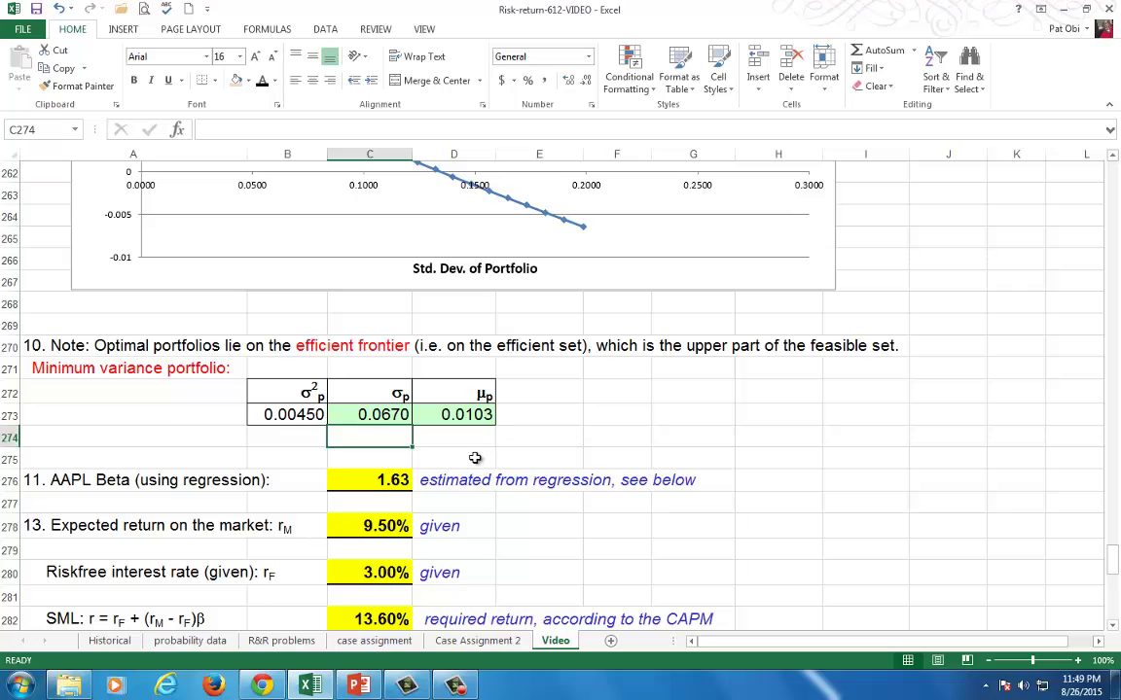
pyautogui.write('=min')
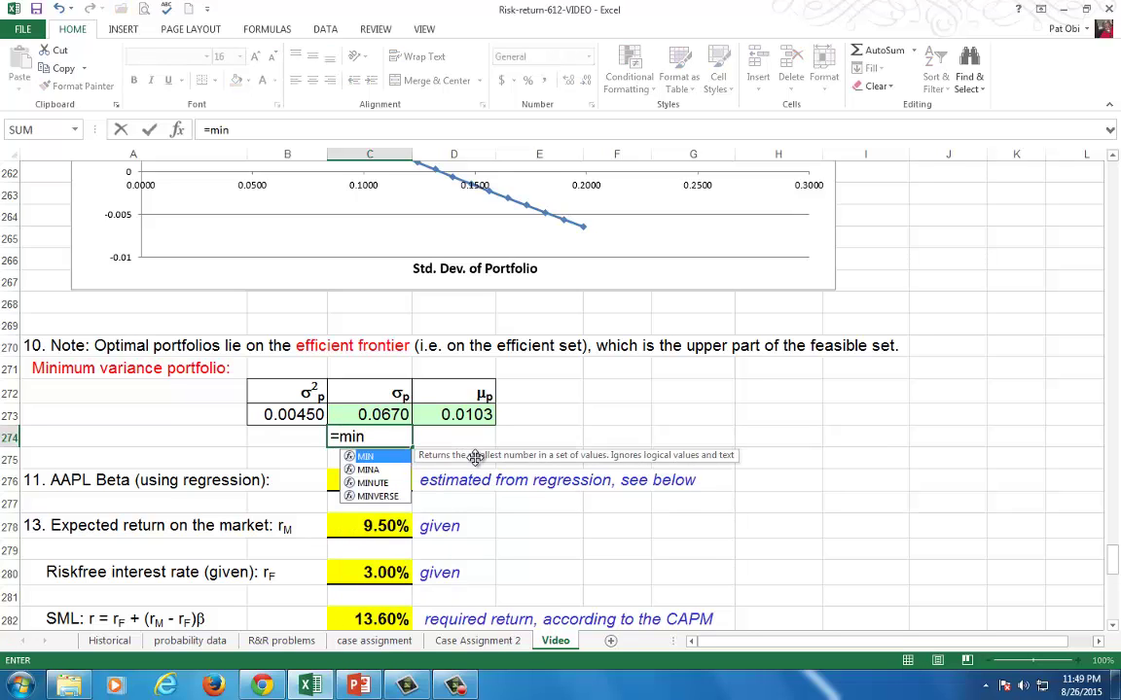
pyautogui.write('(')
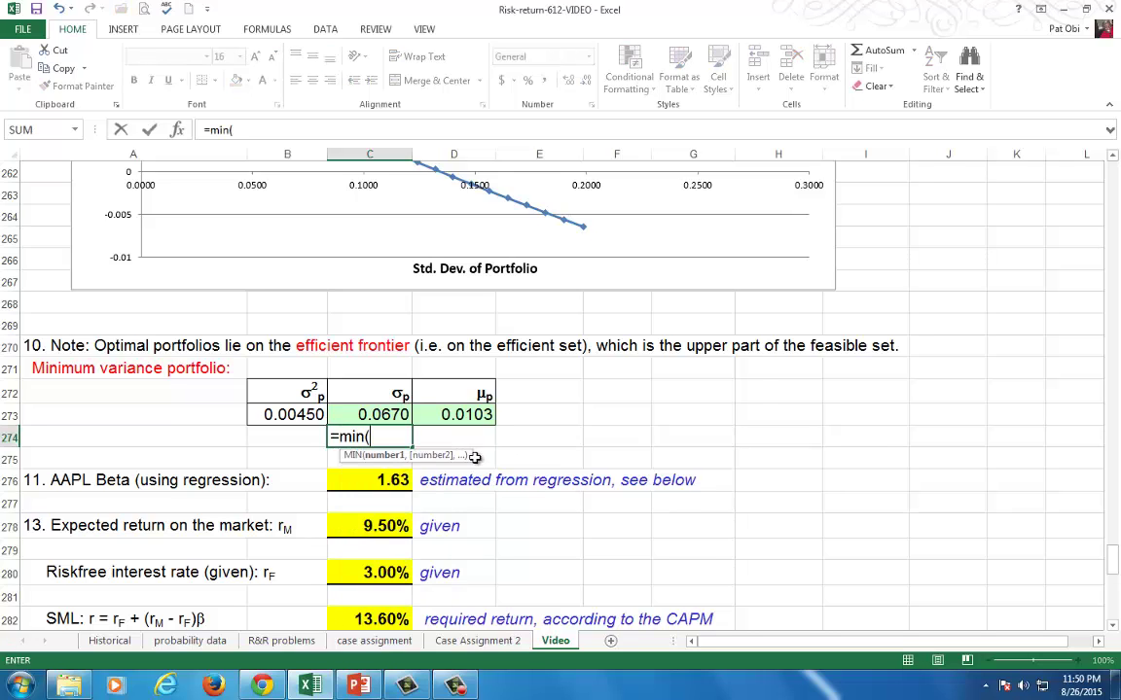
pyautogui.moveTo(1112, 556); pyautogui.dragTo(1116, 523)
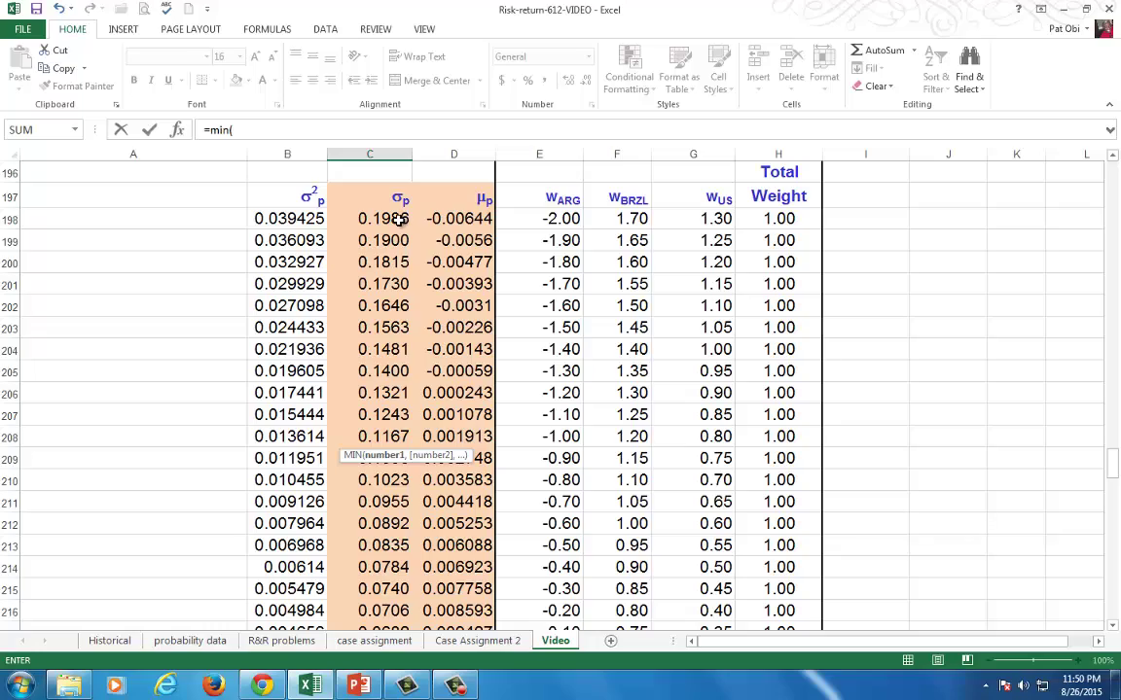
pyautogui.moveTo(399, 219); pyautogui.dragTo(399, 588)
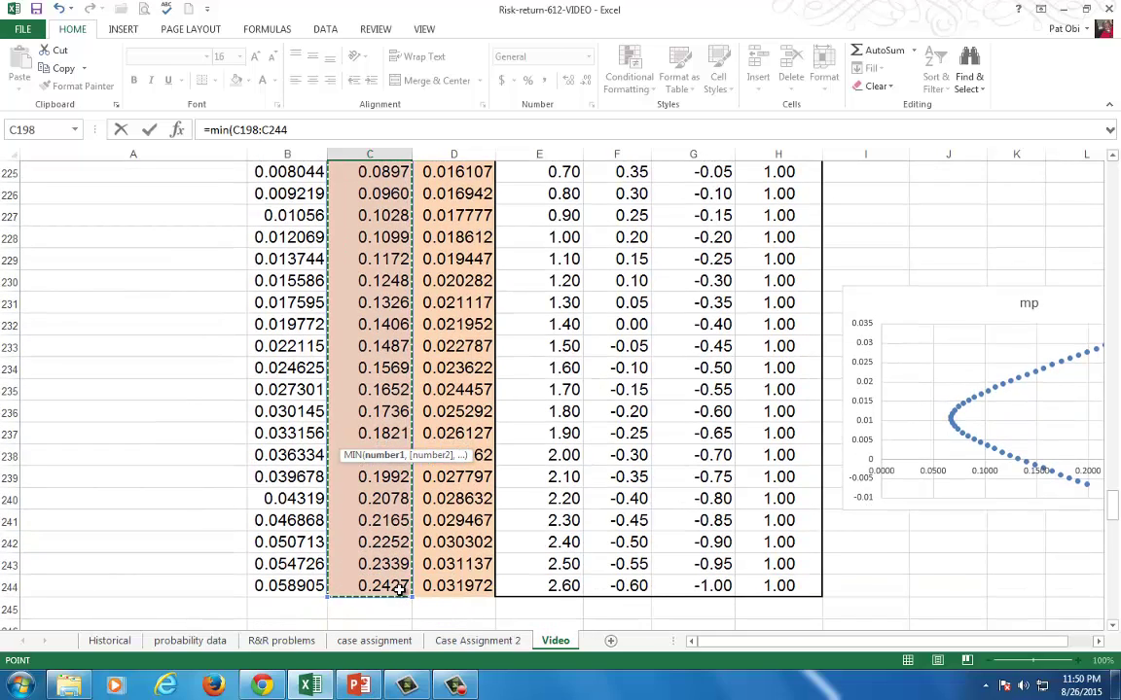
pyautogui.write(')')
pyautogui.scroll(-13, 445, 477)
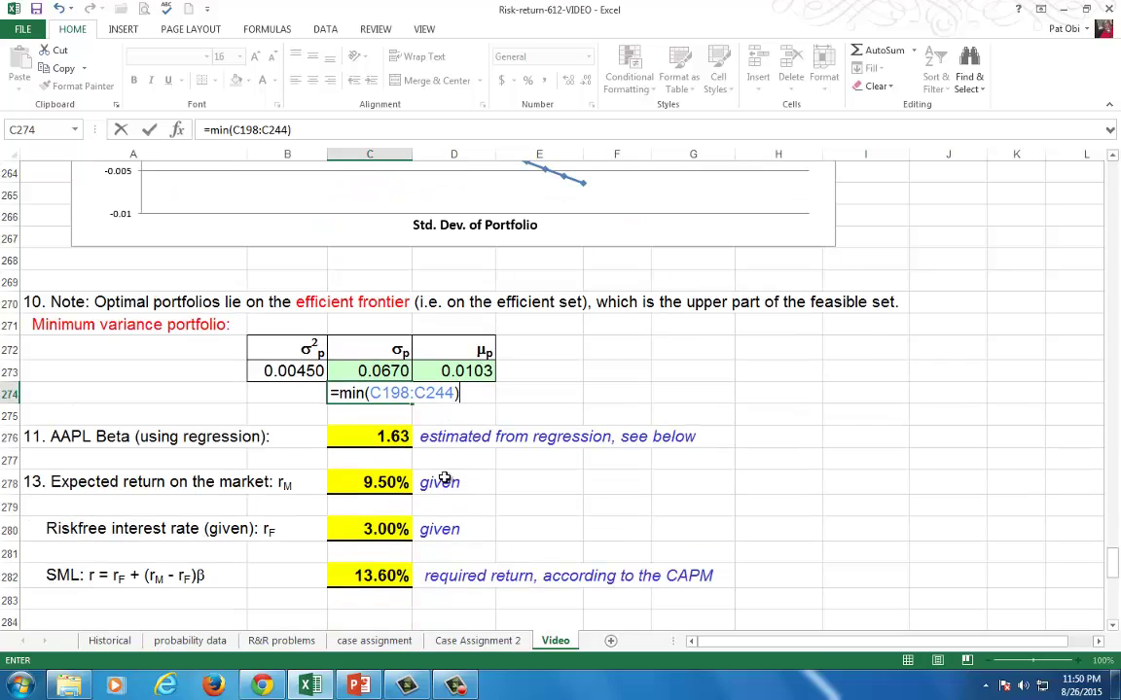
pyautogui.press('Return')
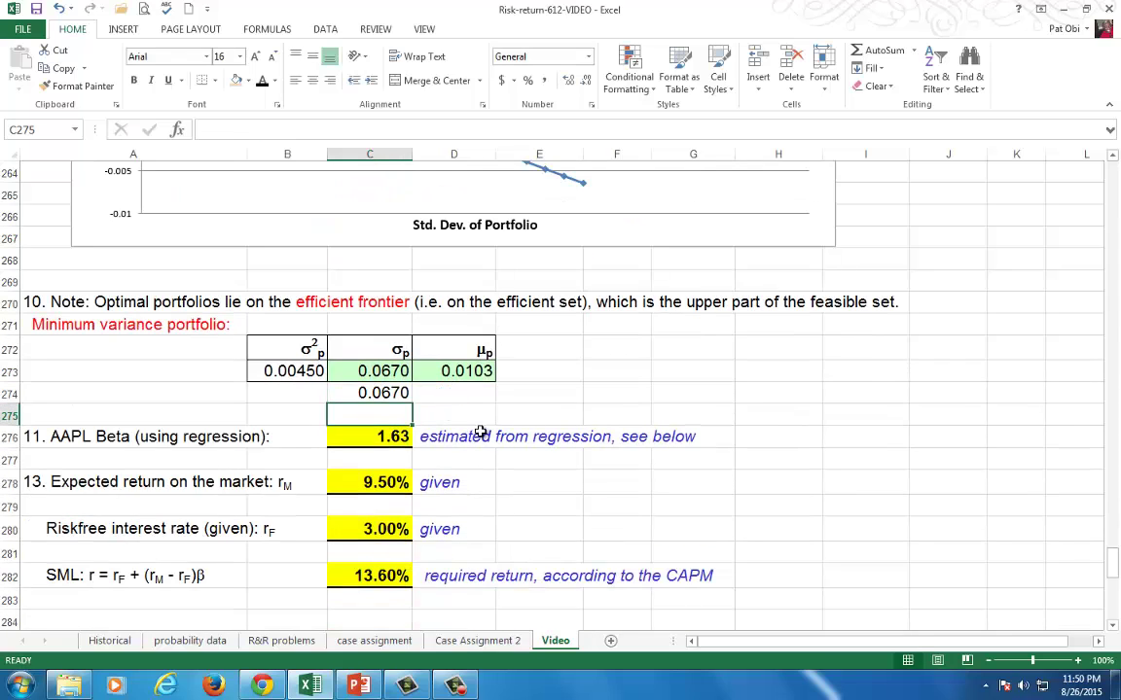
# Step: Compare the new minimum with the formula in C273, and locate the minimum-risk portfolio and its country weights in the portfolio table
pyautogui.press('Up')
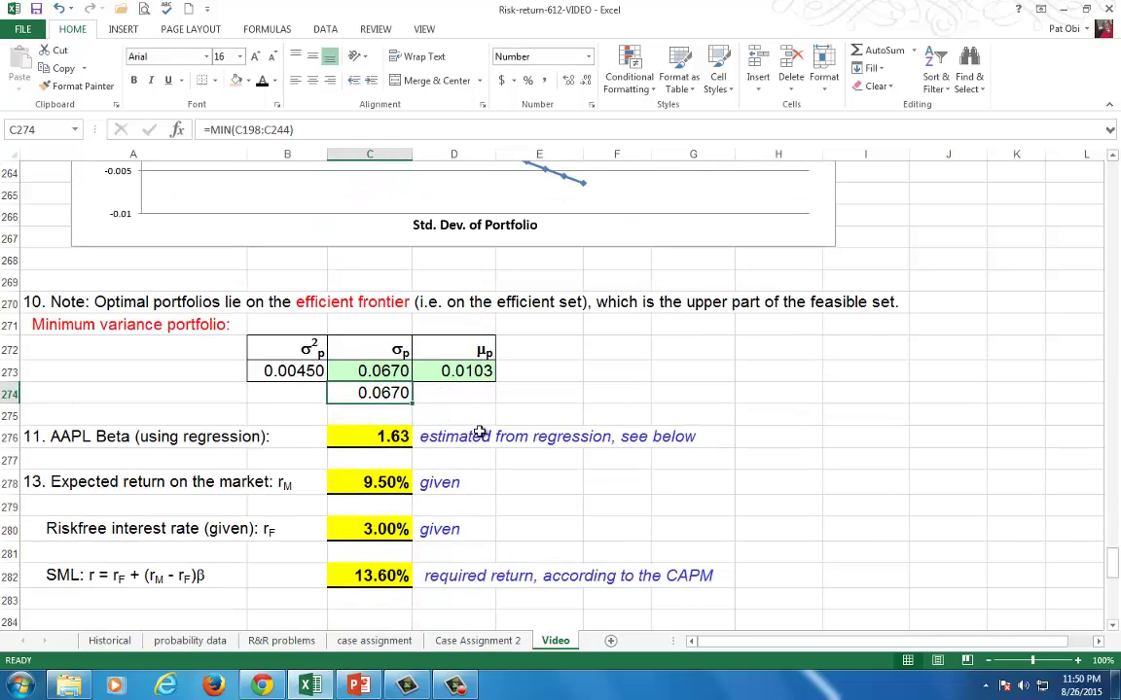
pyautogui.click(381, 366)
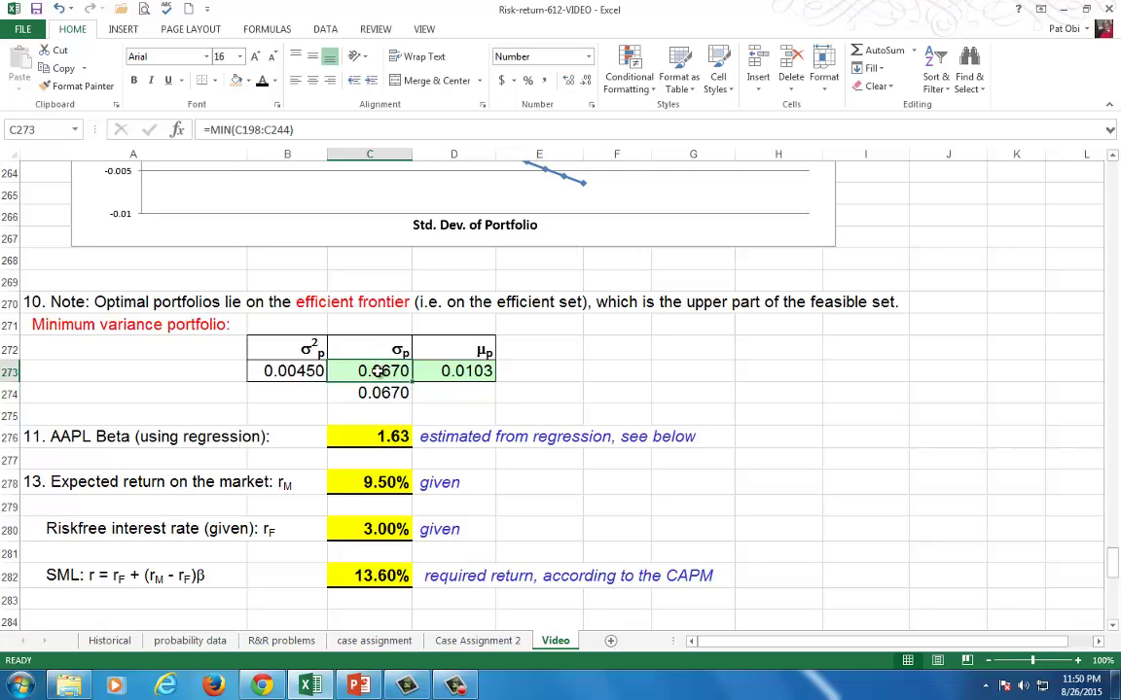
pyautogui.scroll(6, 446, 295)
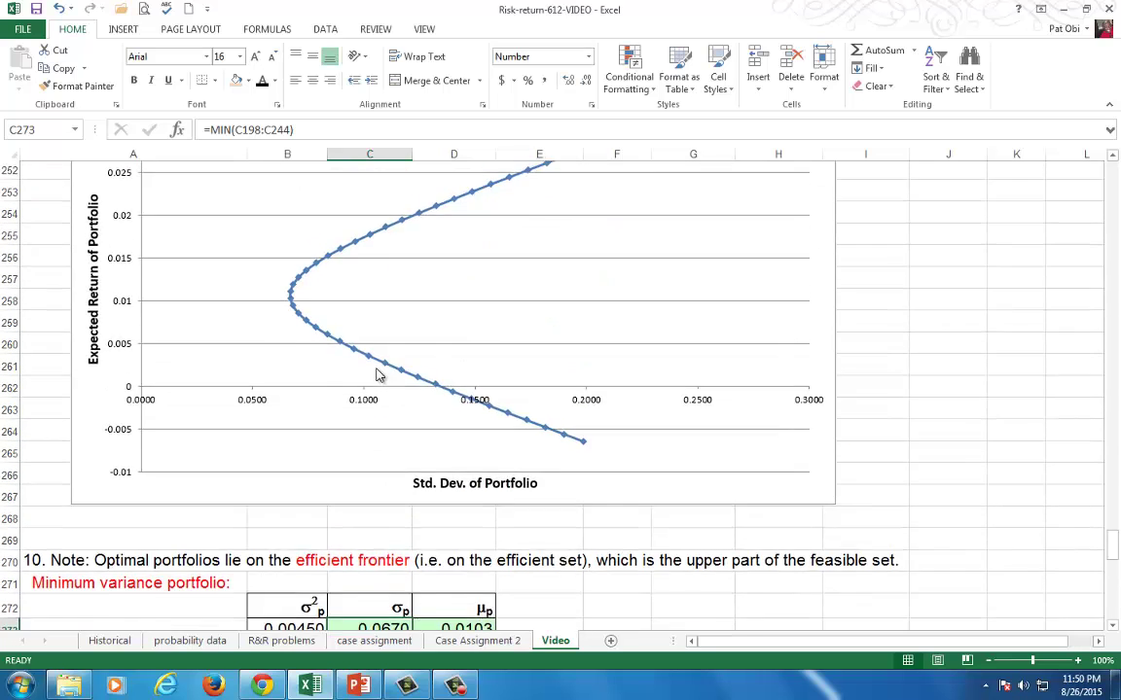
pyautogui.scroll(10, 380, 331)
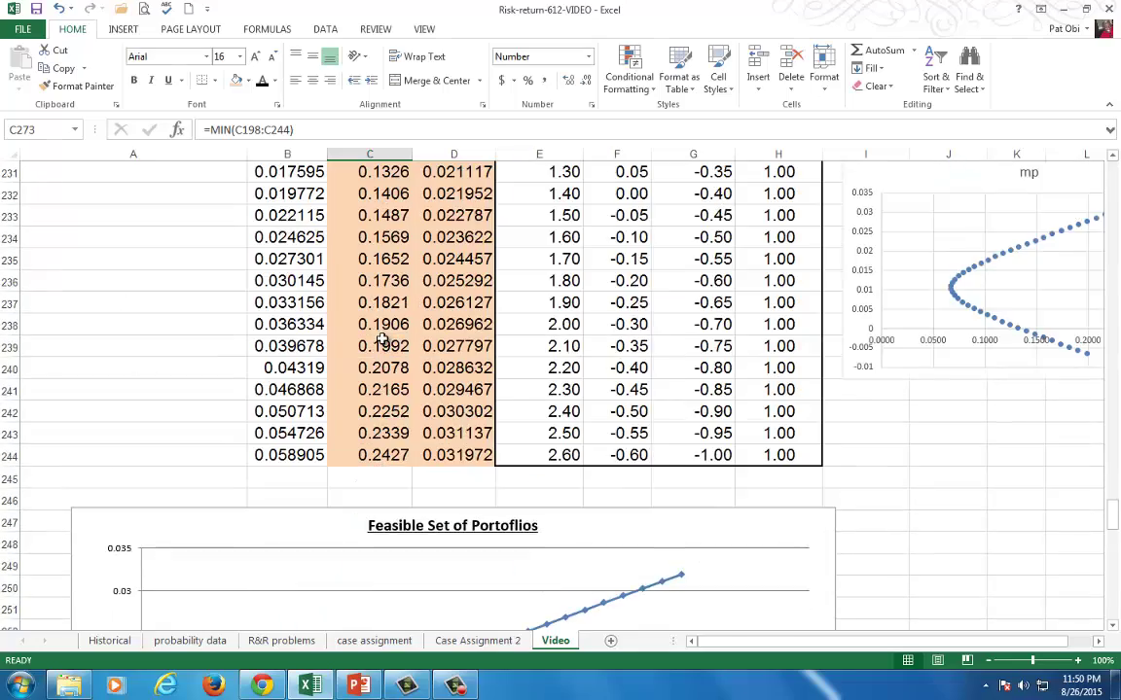
pyautogui.scroll(2, 383, 339)
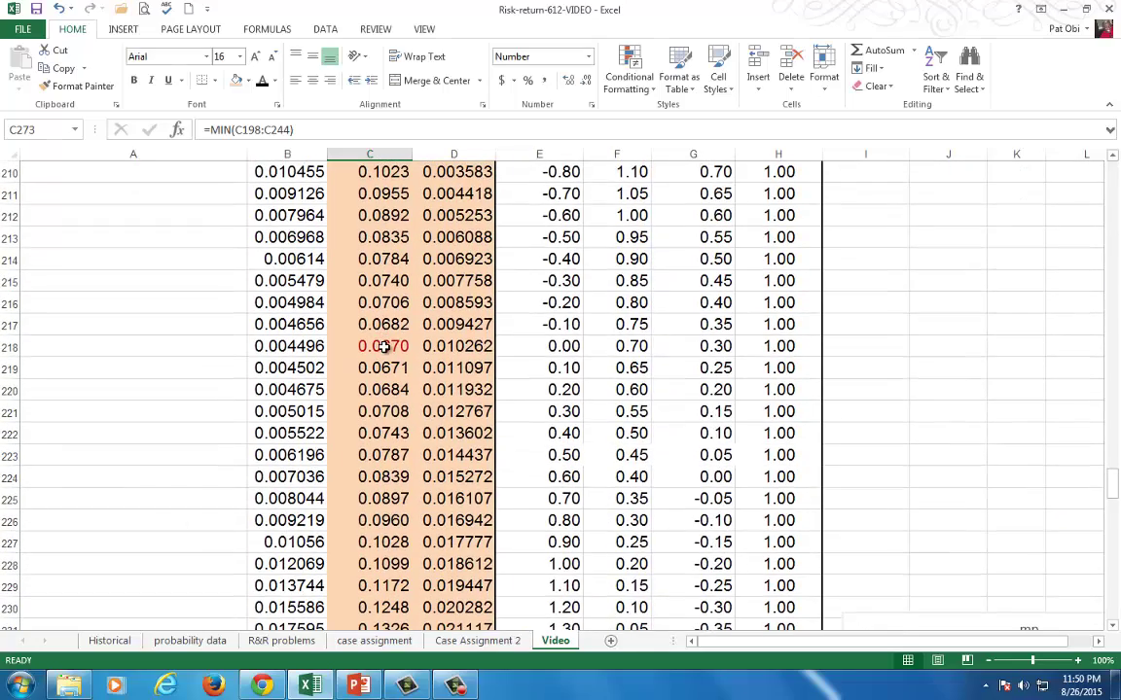
pyautogui.click(382, 346)
pyautogui.scroll(2, 401, 432)
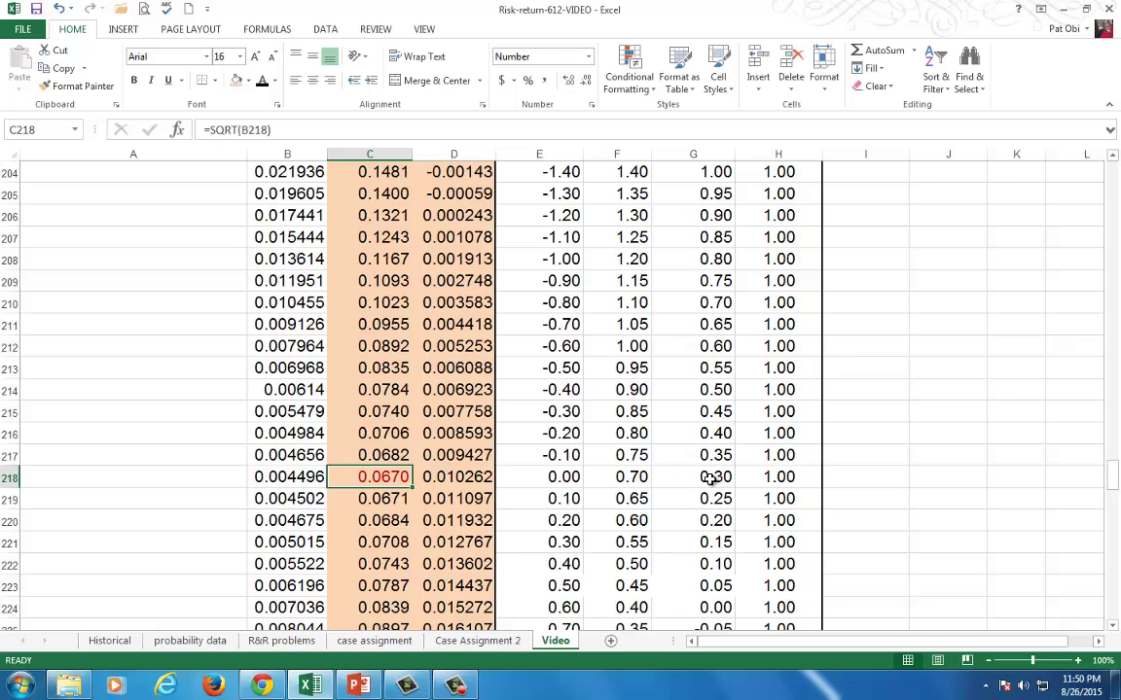
# Step: Examine the minimum variance and AAPL beta sections, and inspect the AAPL price column and log-return formulas under Stock Analysis
pyautogui.moveTo(1114, 507); pyautogui.dragTo(1116, 562)
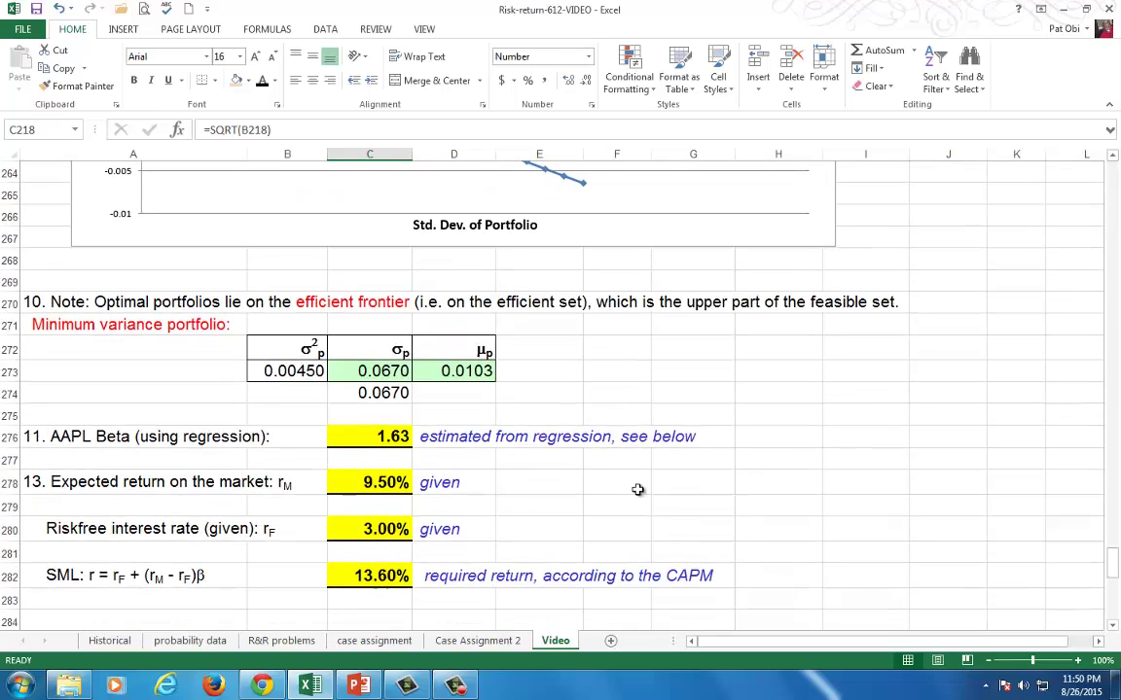
pyautogui.scroll(-1, 589, 481)
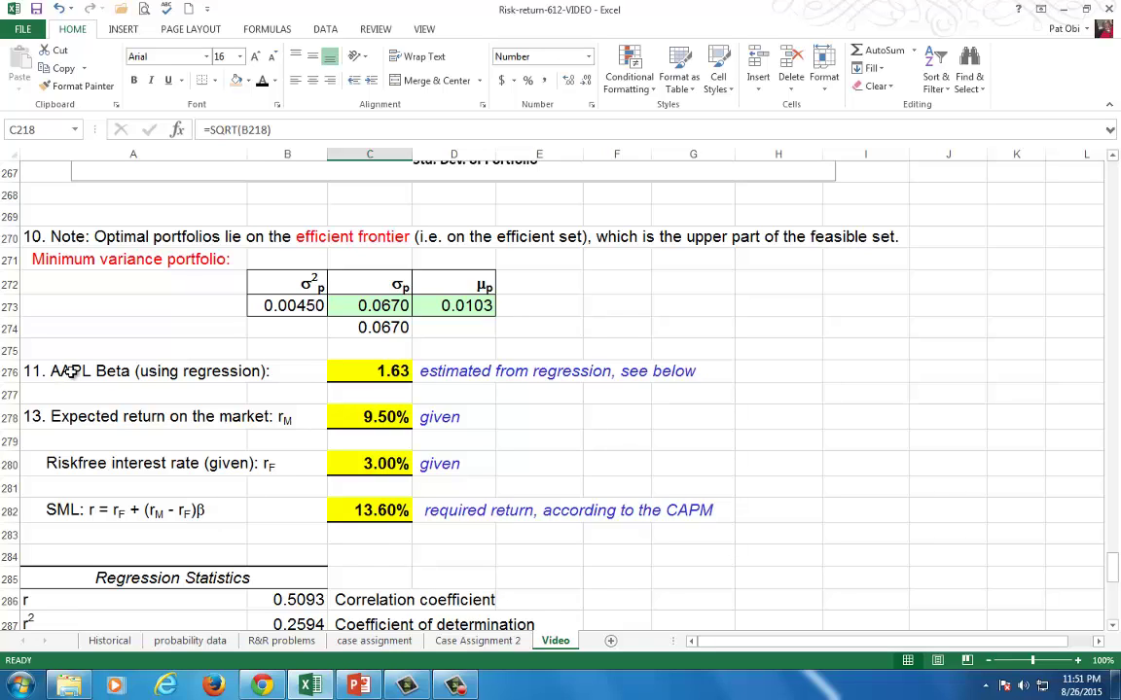
pyautogui.moveTo(1113, 577); pyautogui.dragTo(1113, 167)
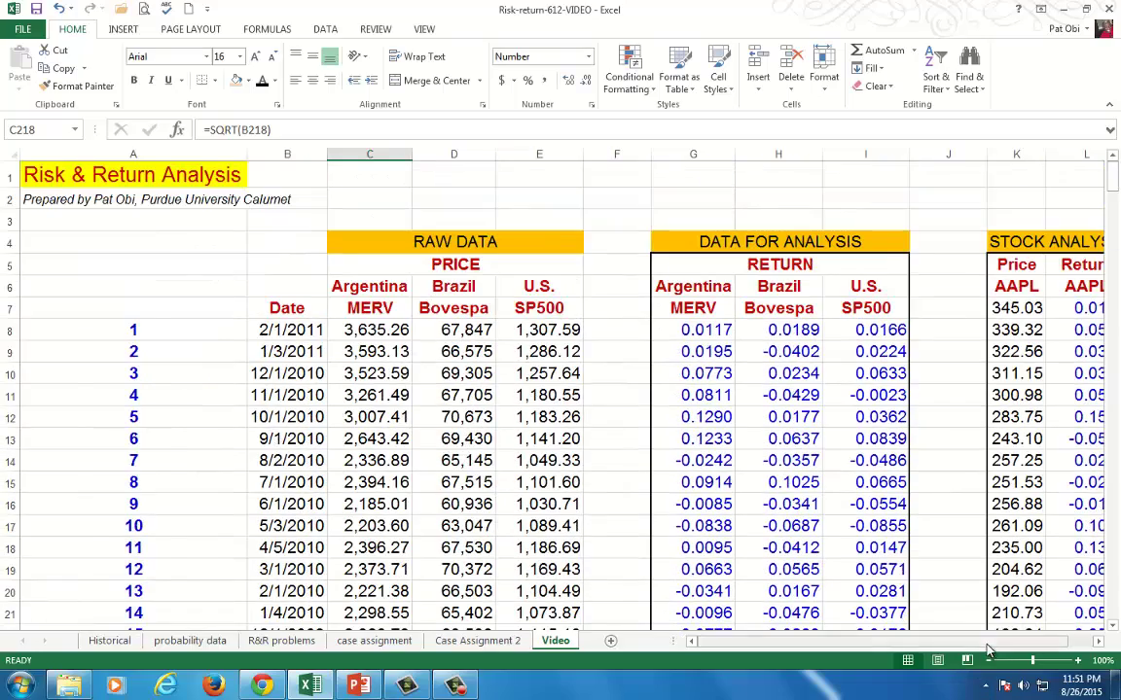
pyautogui.moveTo(1026, 643); pyautogui.dragTo(1061, 647)
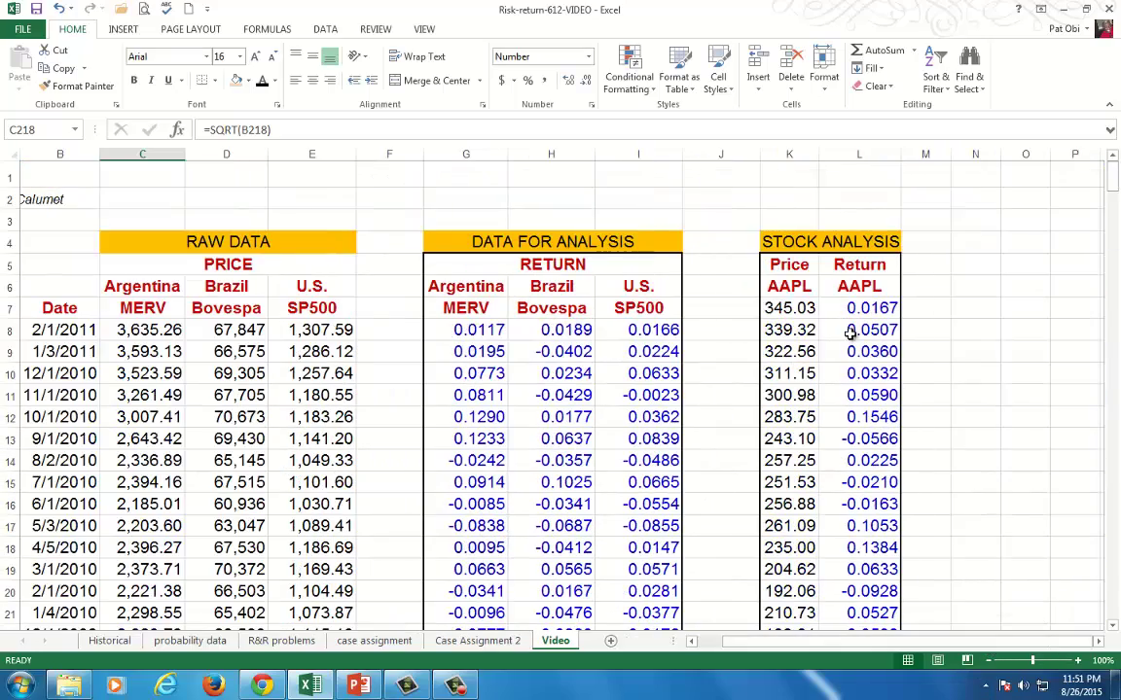
pyautogui.click(787, 154)
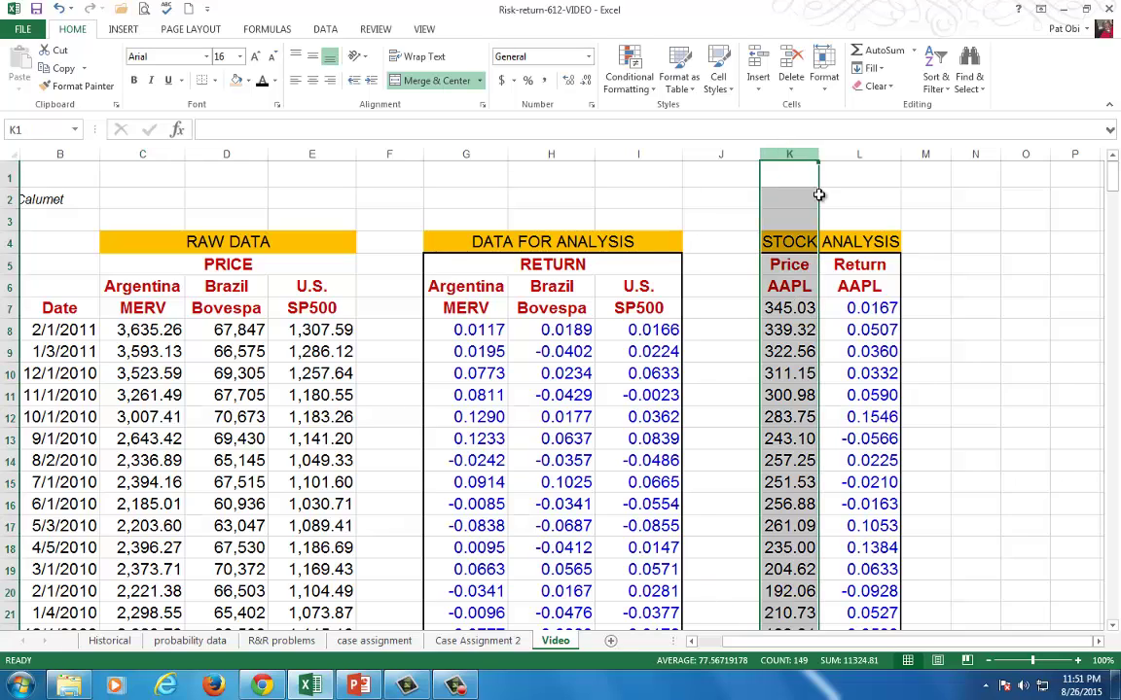
pyautogui.click(872, 309)
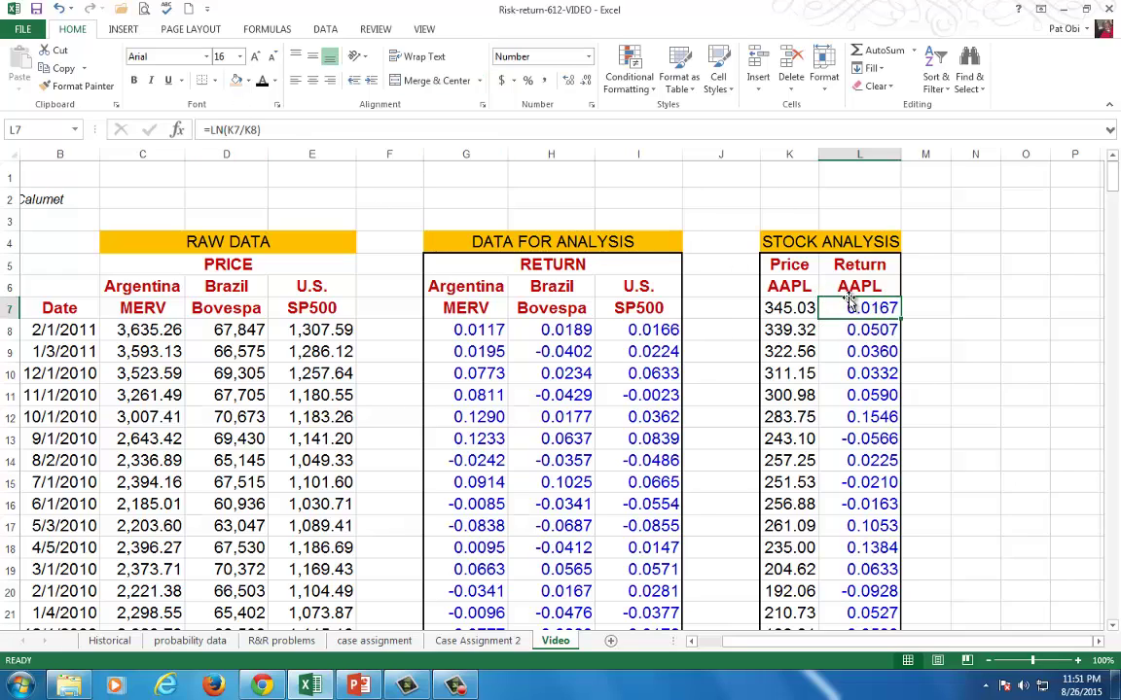
pyautogui.click(865, 155)
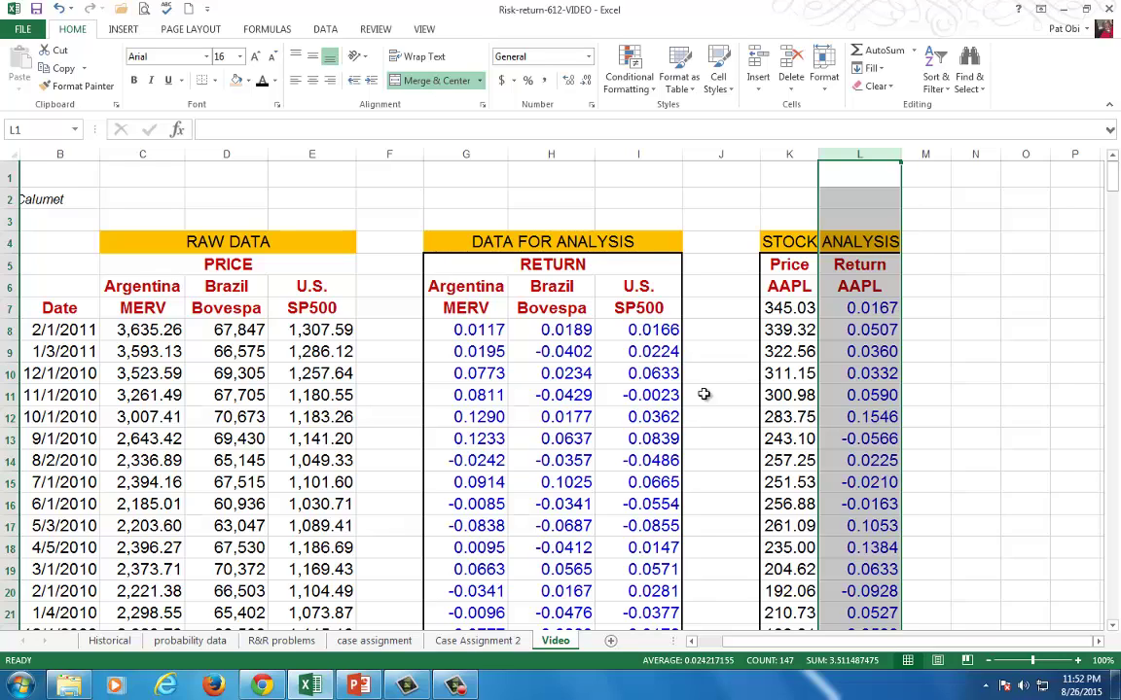
pyautogui.click(845, 353)
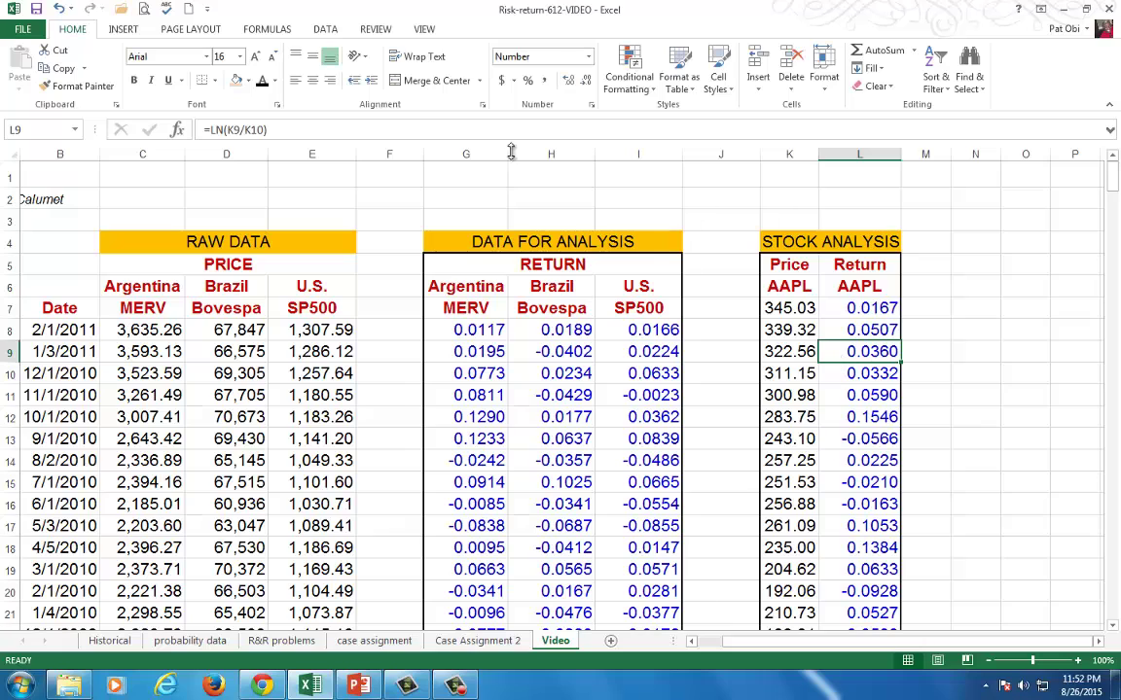
# Step: Start a Regression from the data analysis tools and set its Y range to the AAPL returns, L6:L151
pyautogui.click(323, 30)
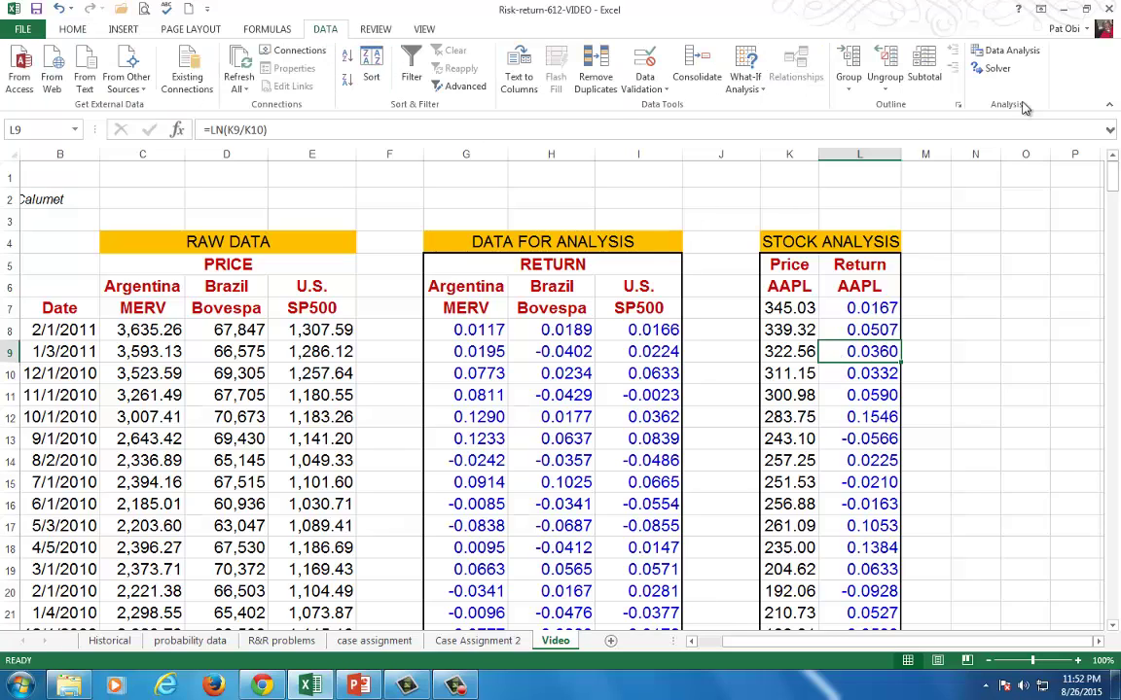
pyautogui.click(1005, 50)
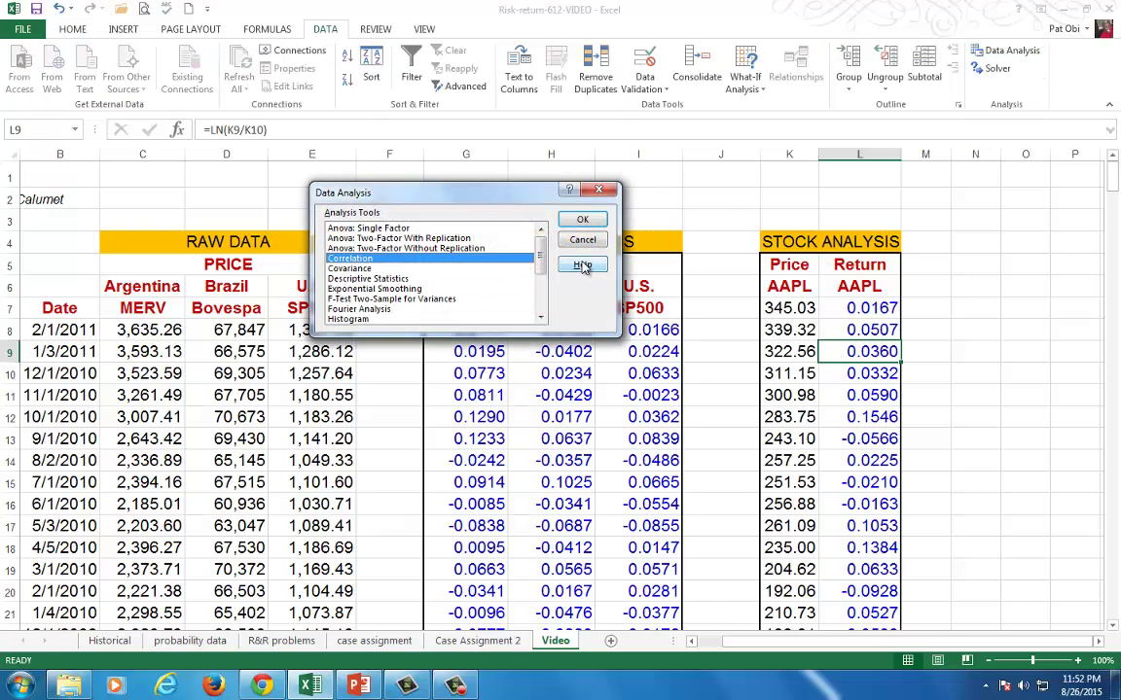
pyautogui.moveTo(539, 257); pyautogui.dragTo(537, 285)
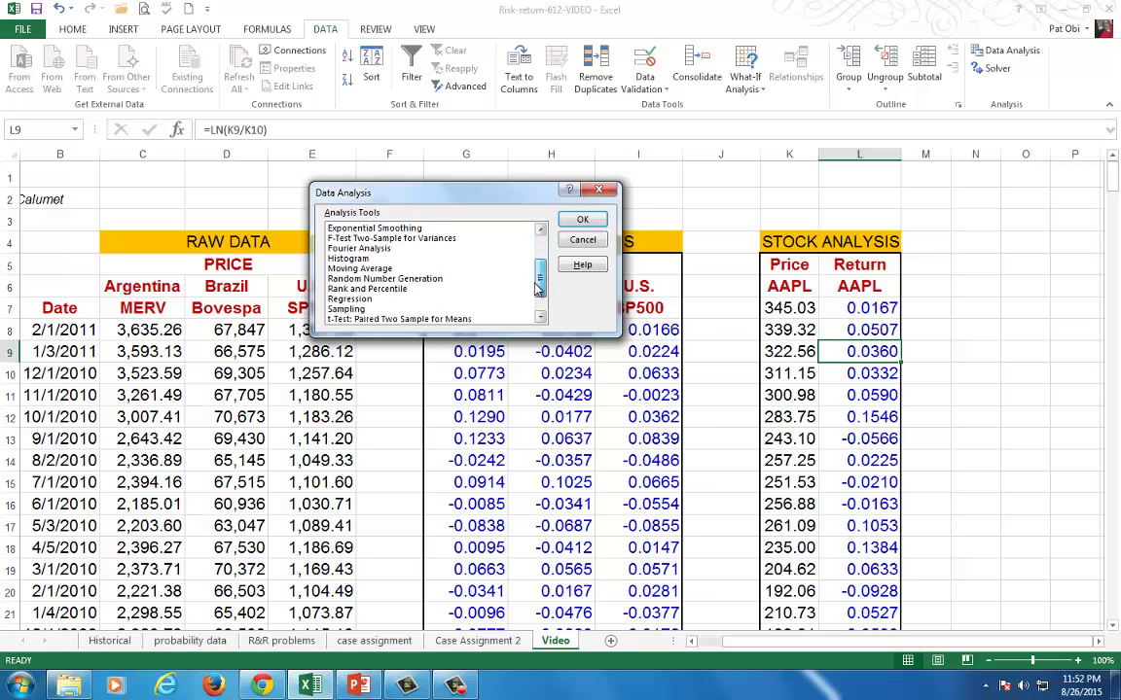
pyautogui.click(370, 299)
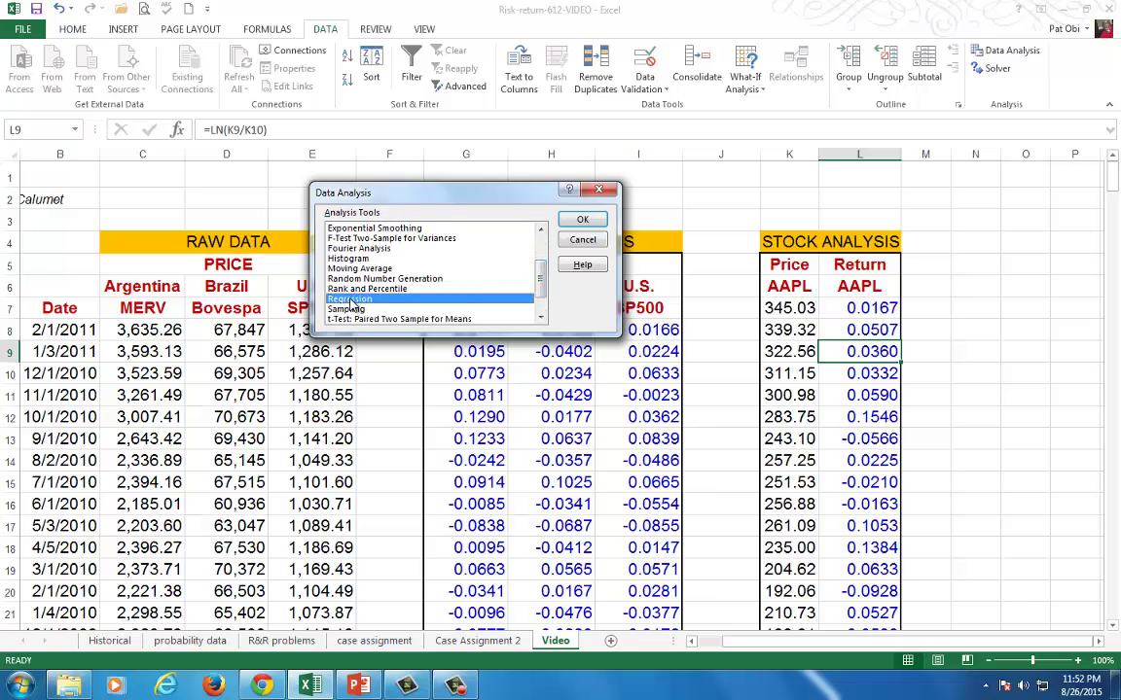
pyautogui.click(580, 220)
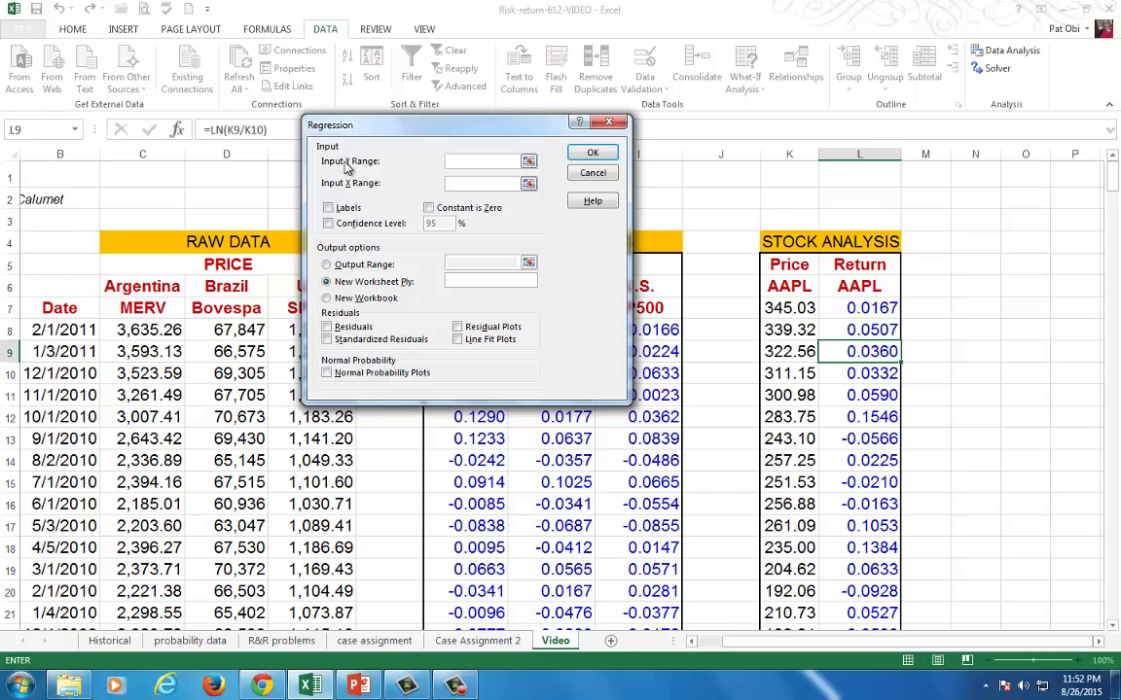
pyautogui.moveTo(380, 123); pyautogui.dragTo(236, 113)
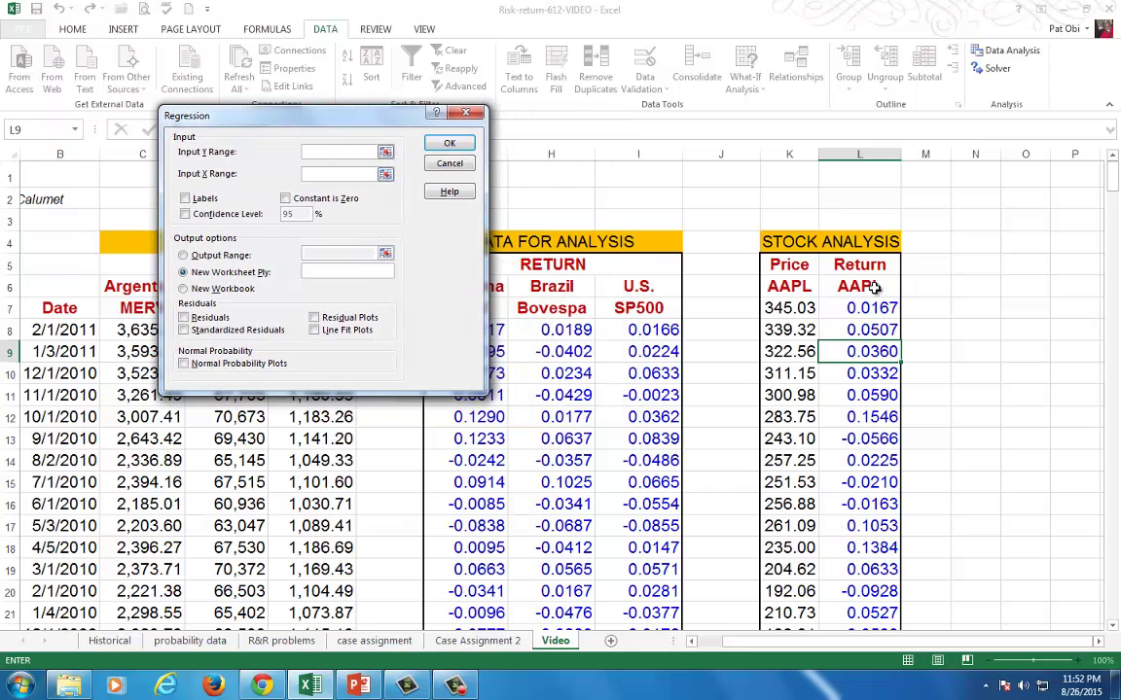
pyautogui.click(874, 286)
pyautogui.moveTo(875, 286); pyautogui.dragTo(878, 565)
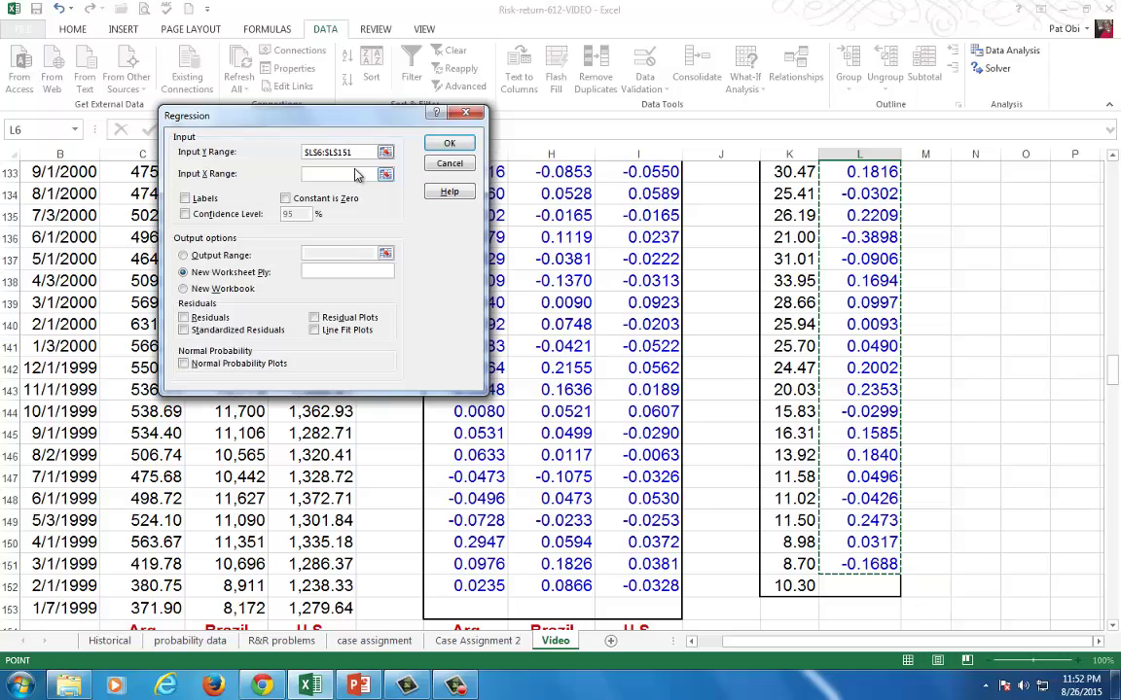
# Step: Set the regression's X range to the U.S. SP500 returns, I8:I152
pyautogui.click(342, 174)
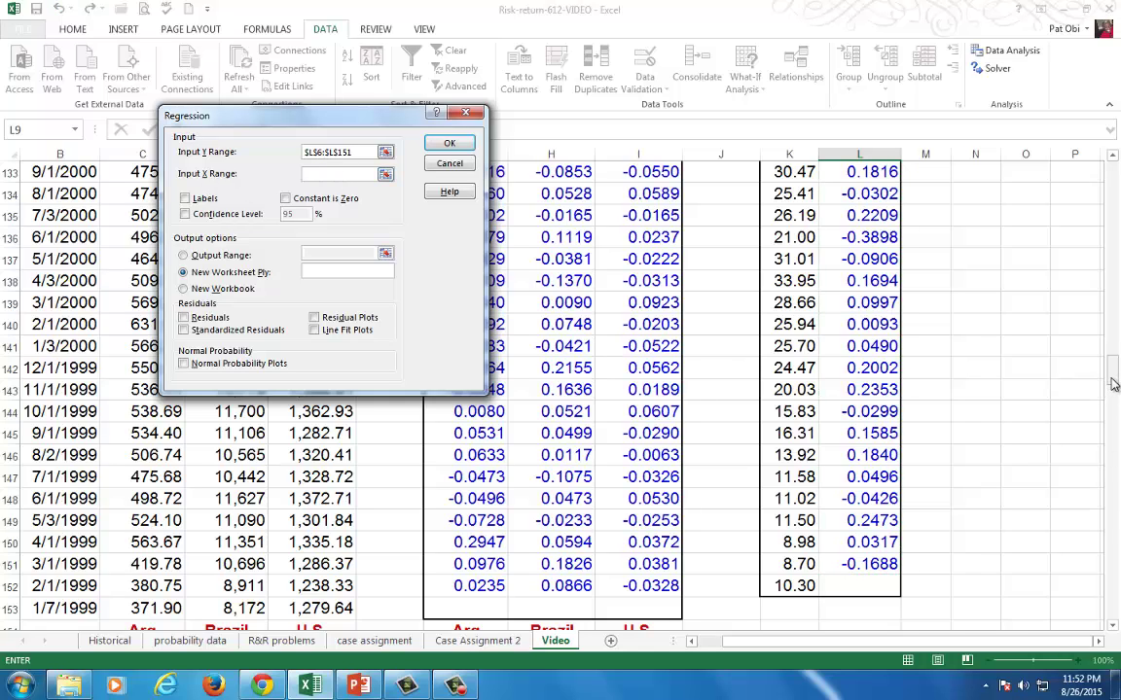
pyautogui.moveTo(1115, 376); pyautogui.dragTo(1117, 184)
pyautogui.click(653, 260)
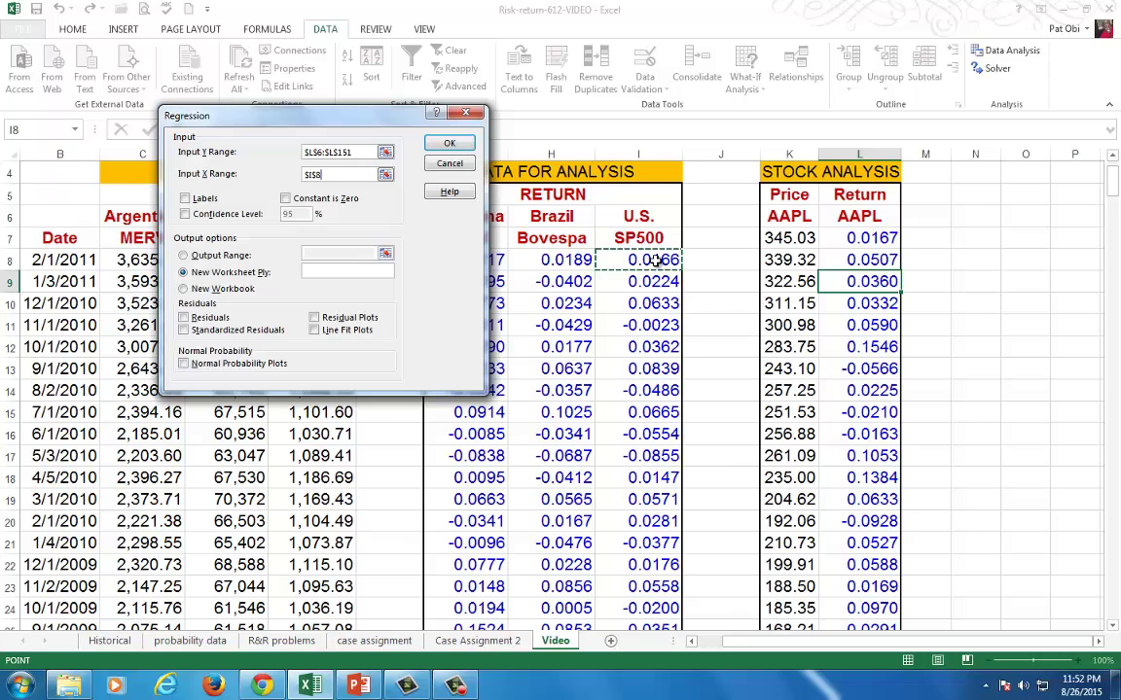
pyautogui.moveTo(654, 260); pyautogui.dragTo(662, 375)
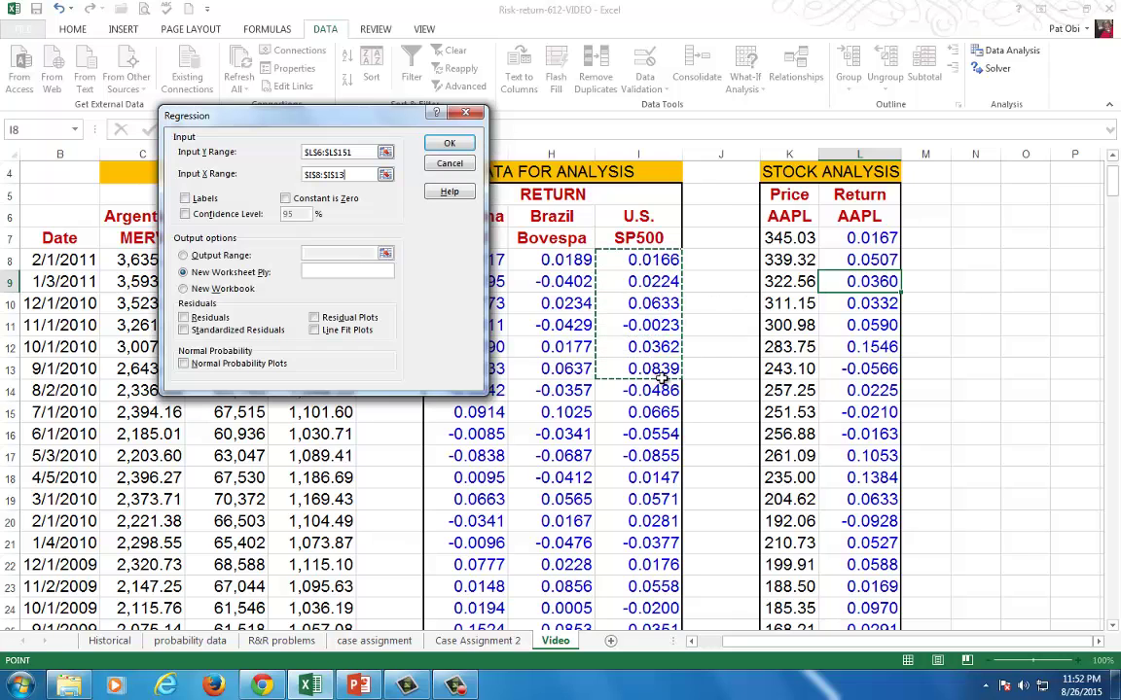
pyautogui.hotkey('shift', 'Down')
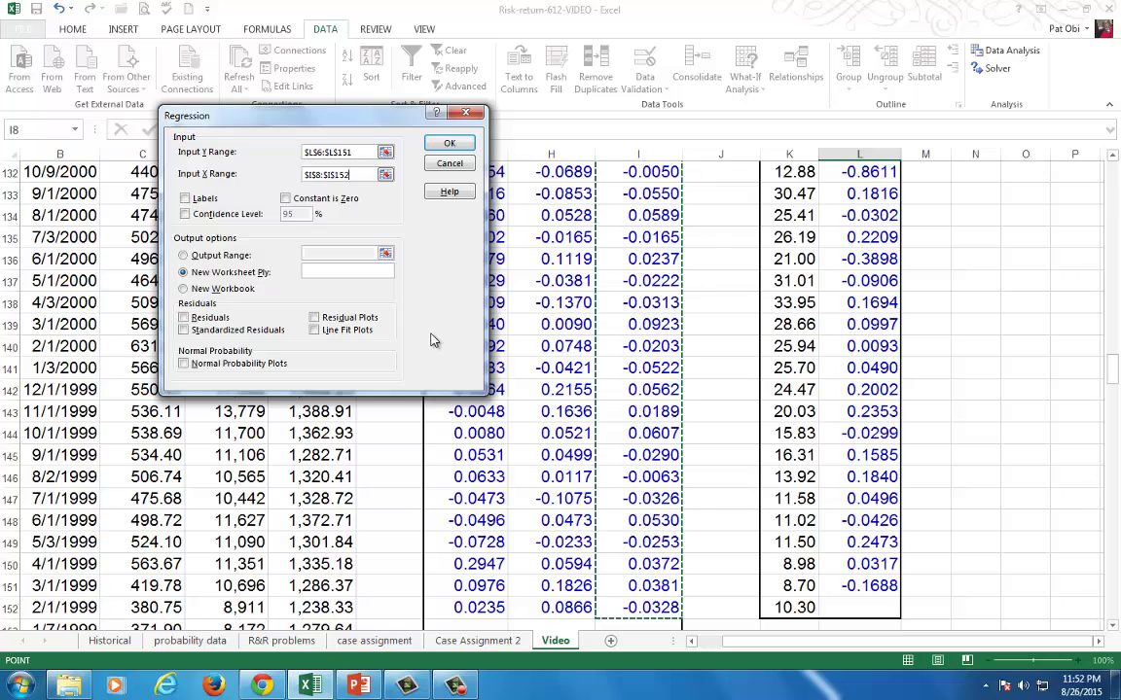
# Step: Turn on labels, set the regression's output range to A302, and try to run the regression
pyautogui.click(184, 198)
pyautogui.click(184, 255)
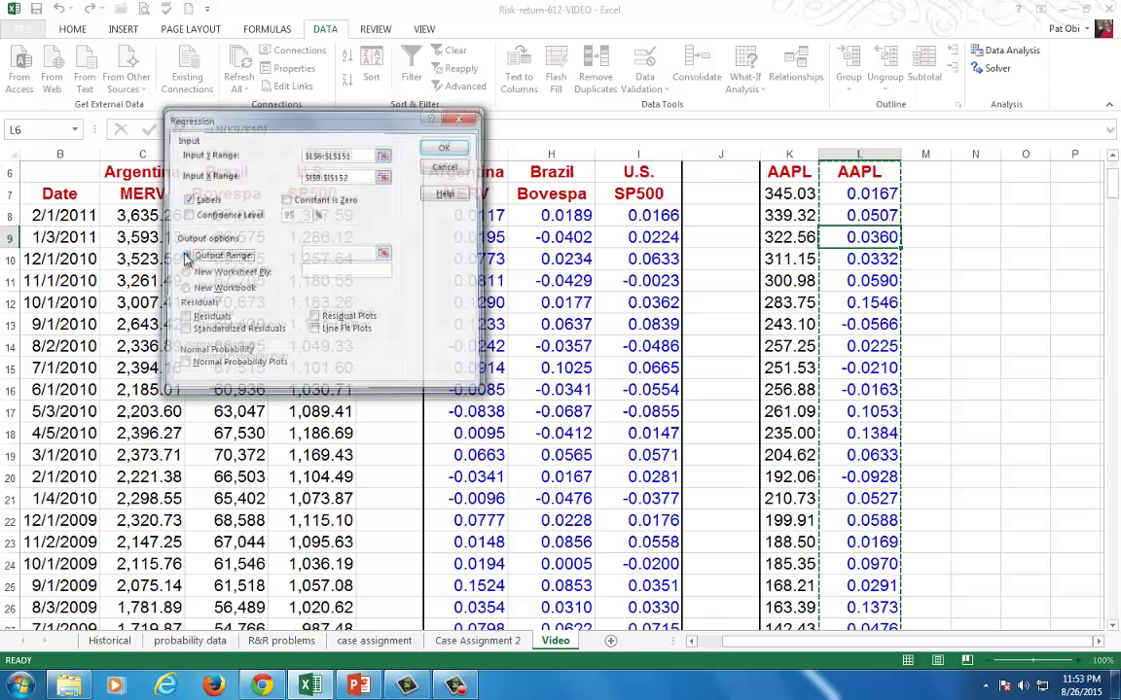
pyautogui.click(321, 252)
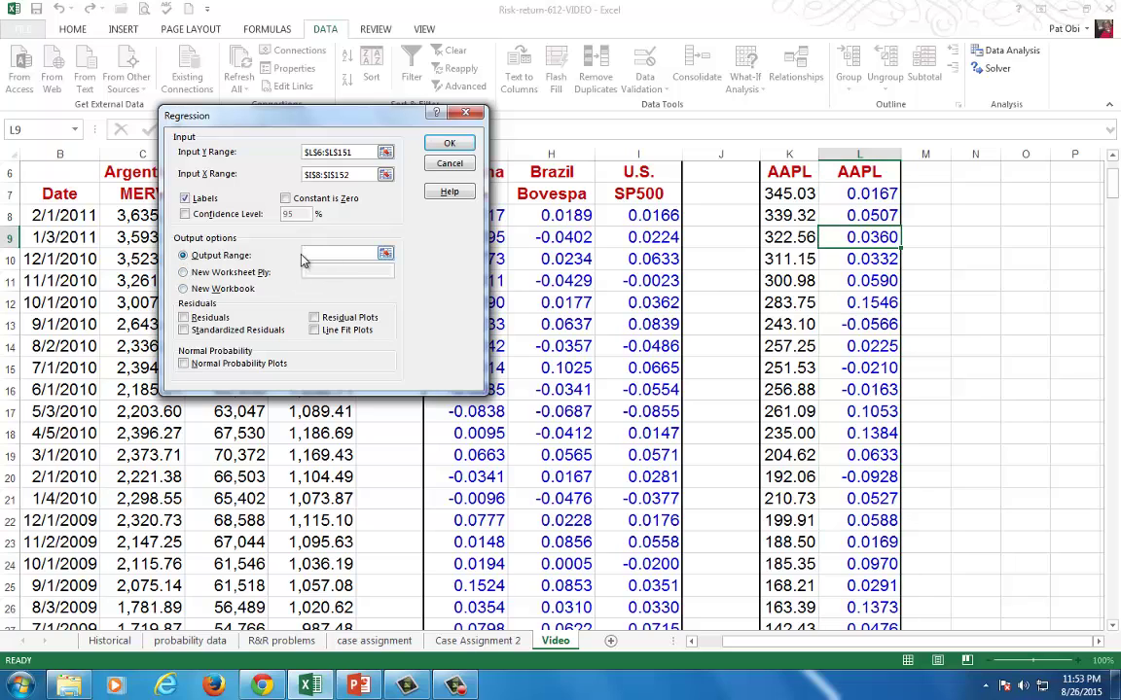
pyautogui.moveTo(1114, 188); pyautogui.dragTo(1112, 608)
pyautogui.moveTo(844, 651); pyautogui.dragTo(775, 655)
pyautogui.click(109, 394)
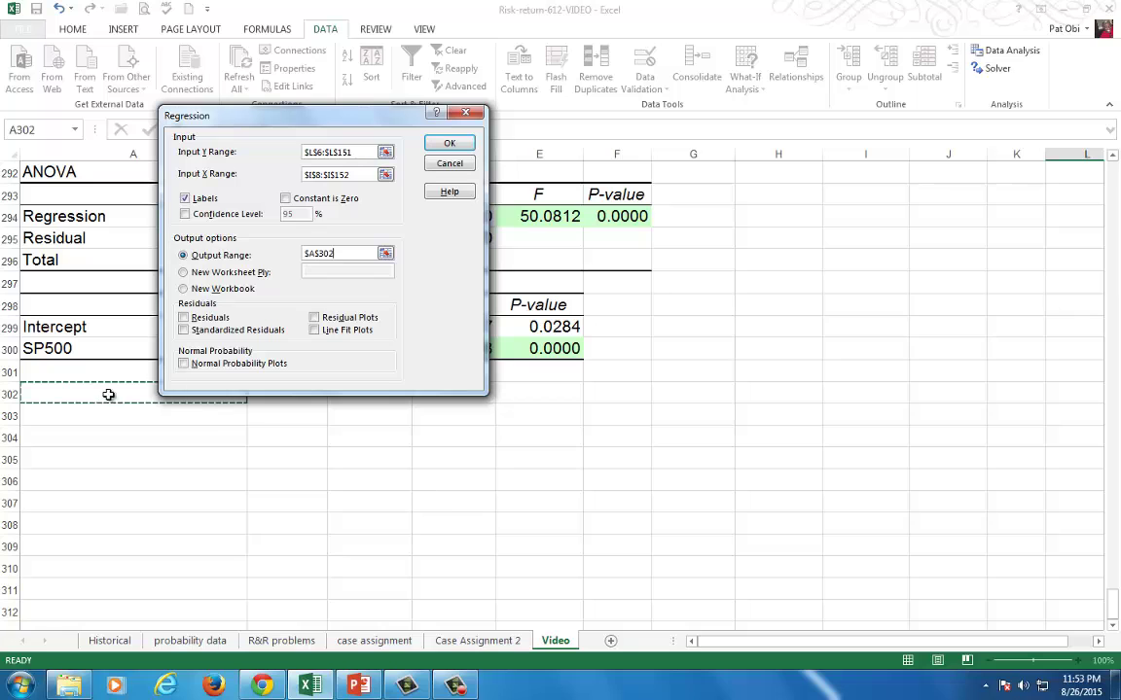
pyautogui.click(449, 143)
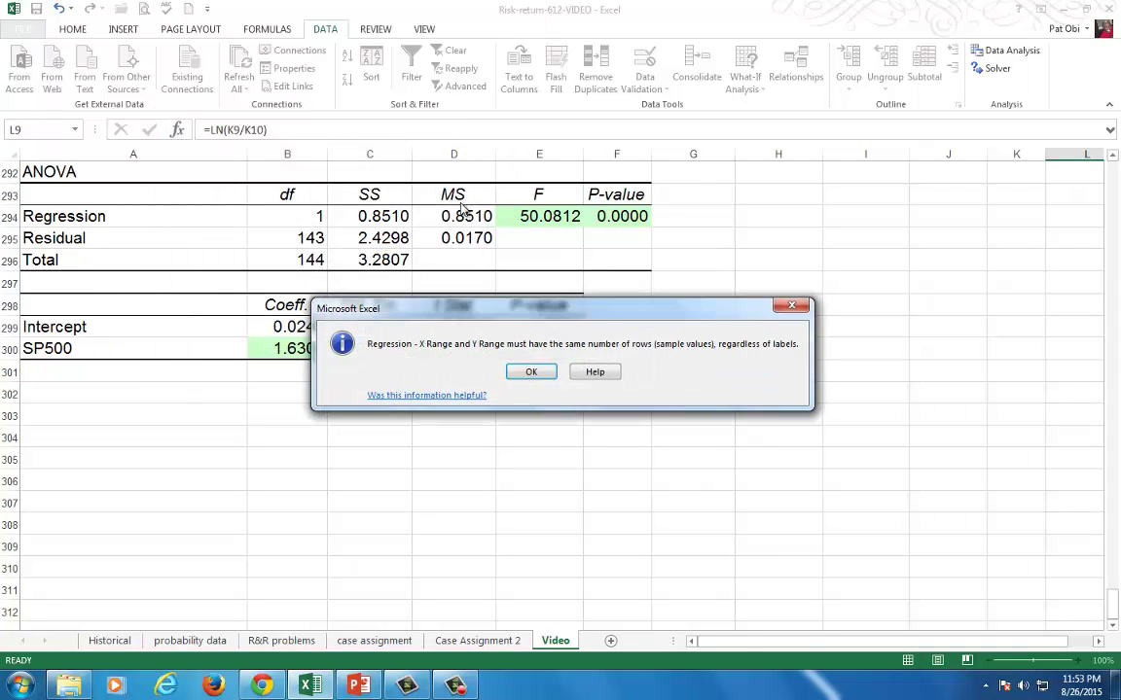
pyautogui.click(533, 373)
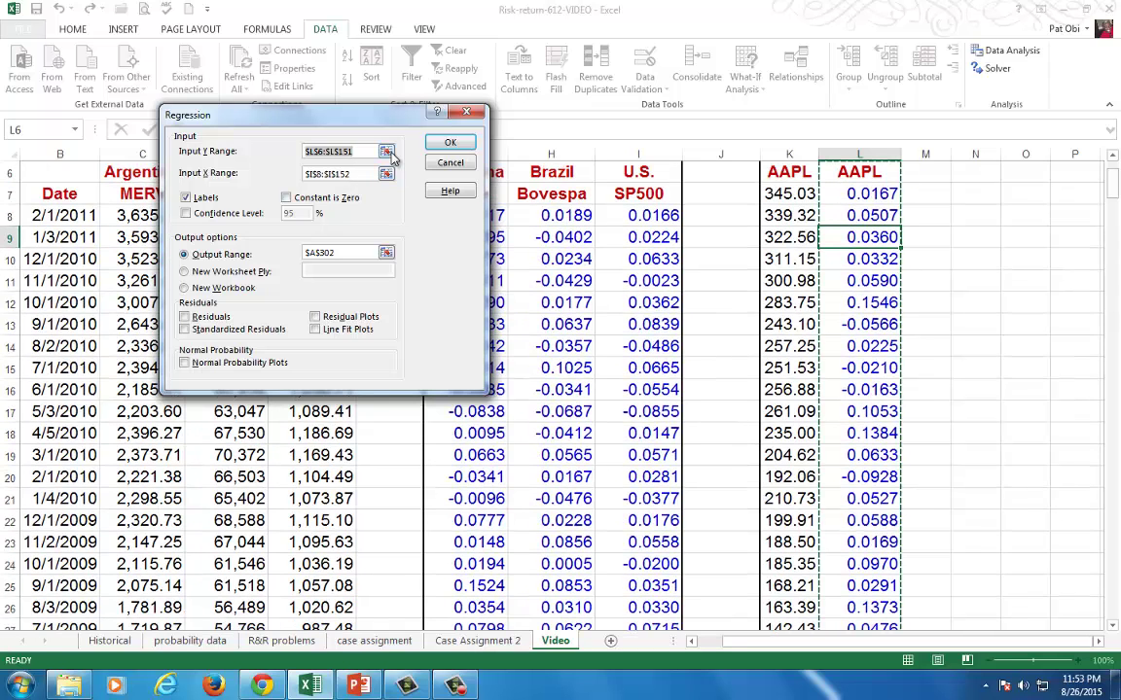
# Step: Clear the regression's Y range and reselect the AAPL returns with their heading, L6:L151
pyautogui.press('BackSpace')
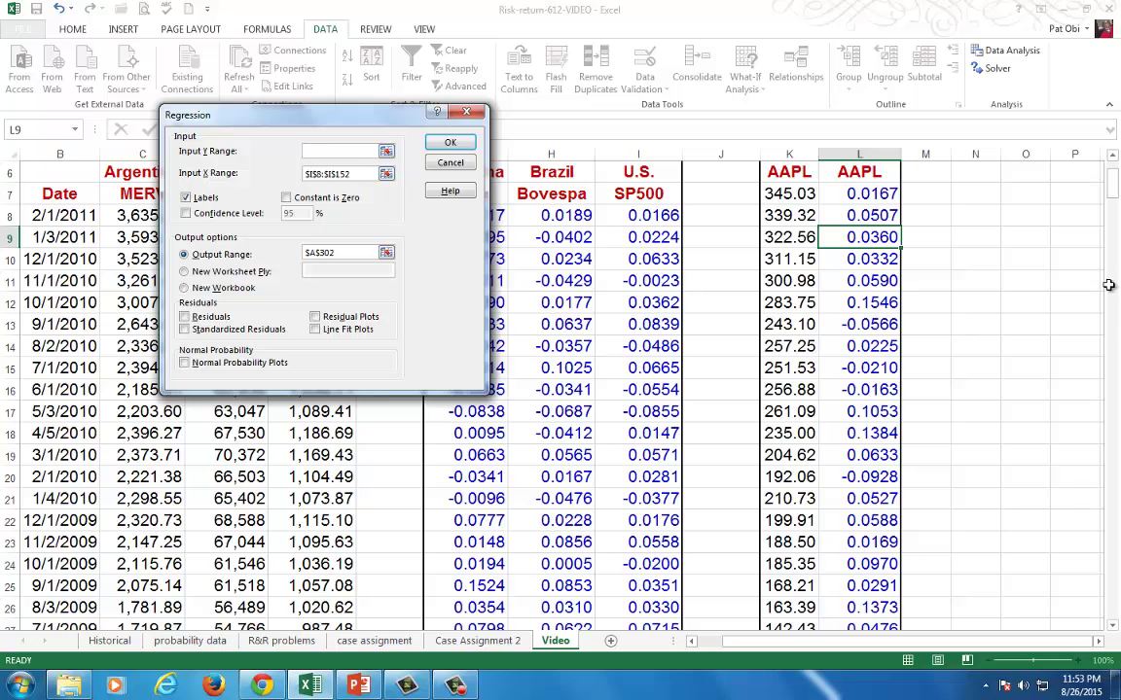
pyautogui.click(863, 171)
pyautogui.moveTo(864, 171); pyautogui.dragTo(868, 432)
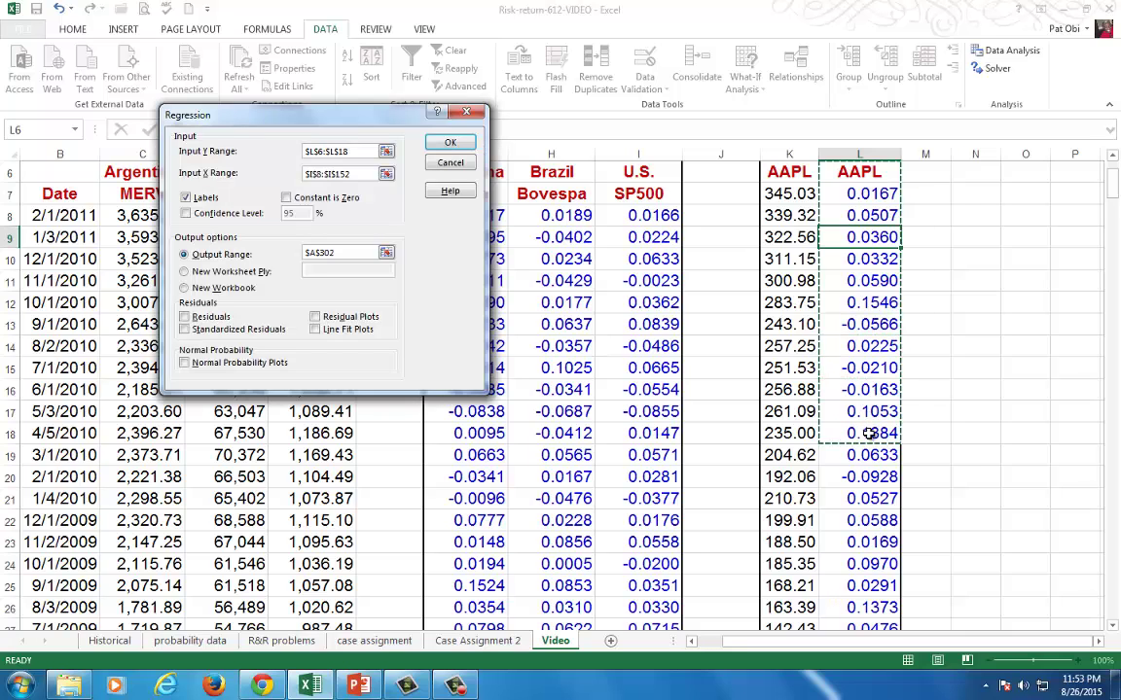
pyautogui.hotkey('ctrl', 'shift', 'Down')
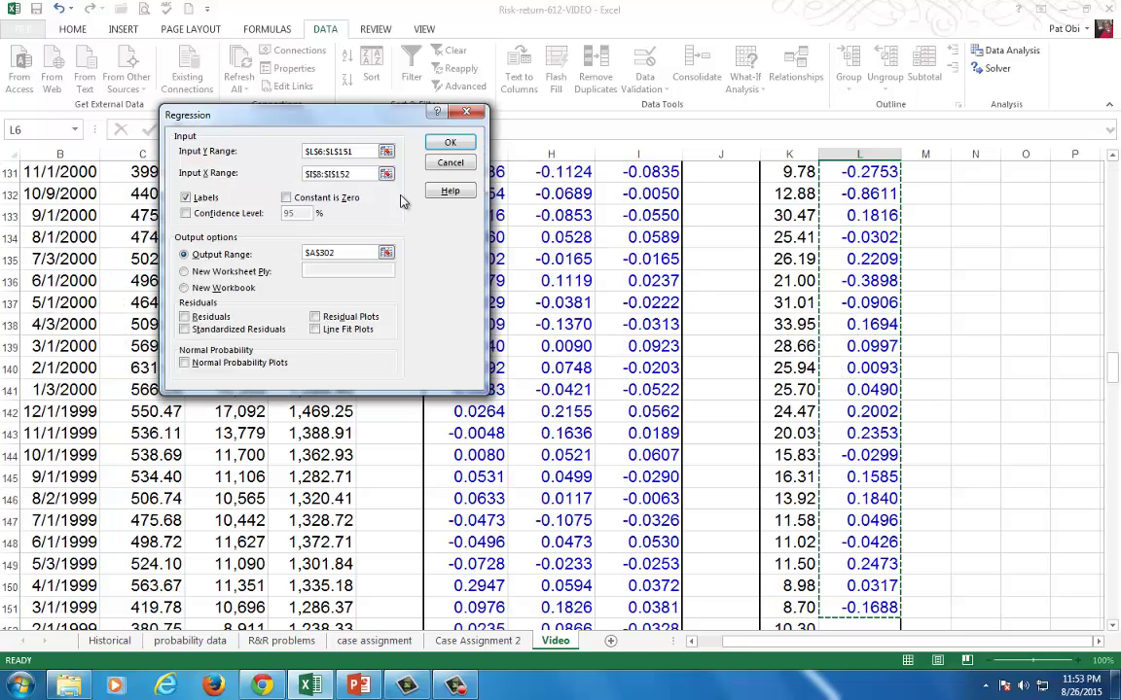
# Step: Set the regression's X range to I7:I152 so it includes the SP500 heading, and run the regression
pyautogui.click(360, 177)
pyautogui.press('BackSpace')
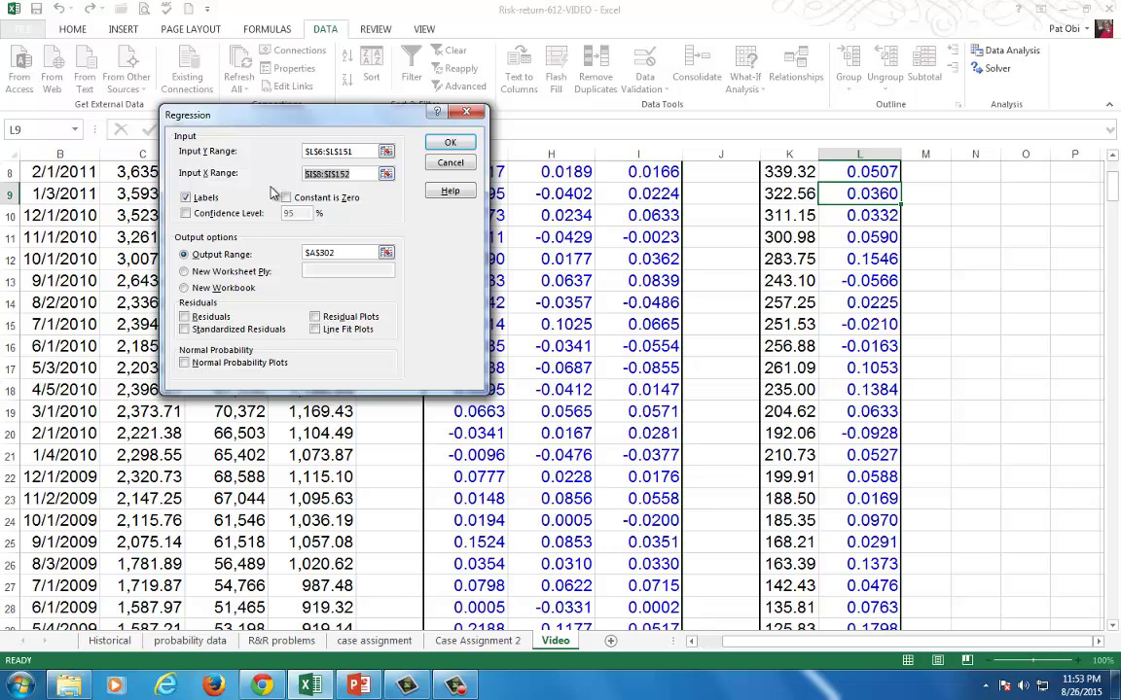
pyautogui.scroll(3, 744, 255)
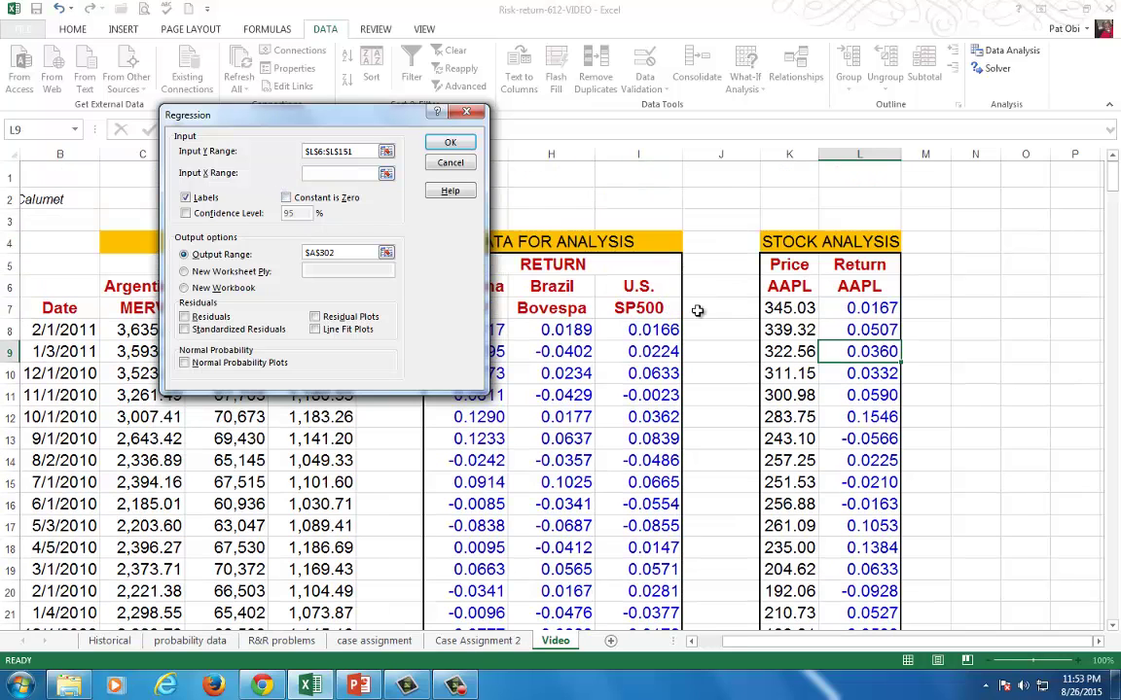
pyautogui.click(638, 307)
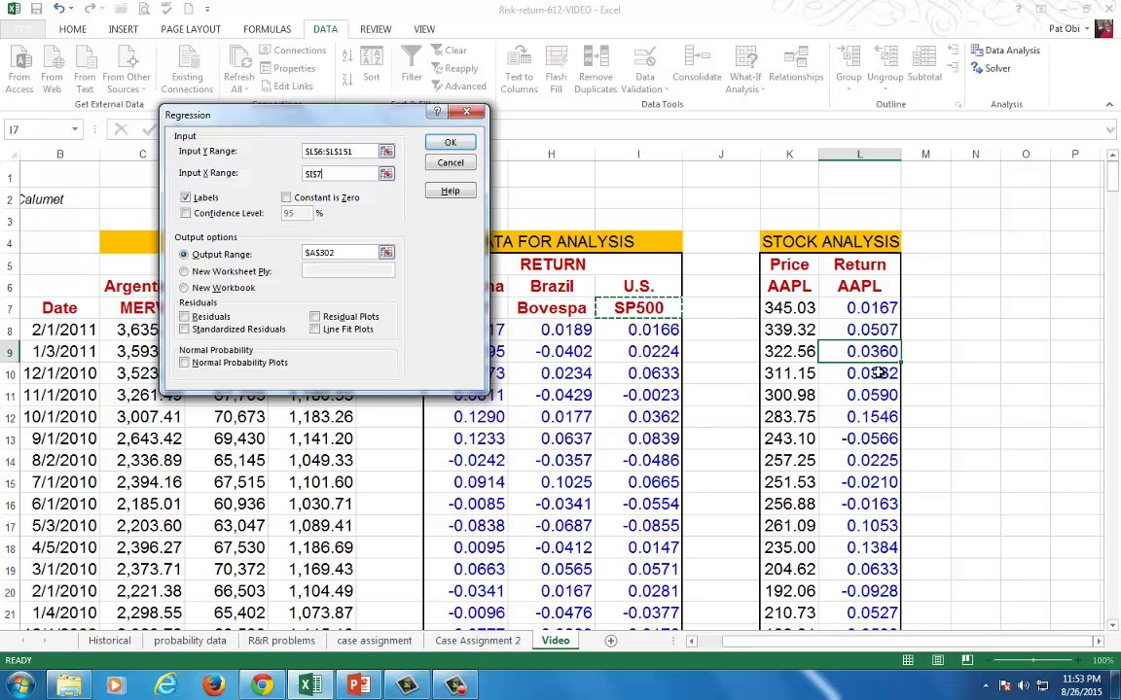
pyautogui.hotkey('ctrl', 'shift', 'Down')
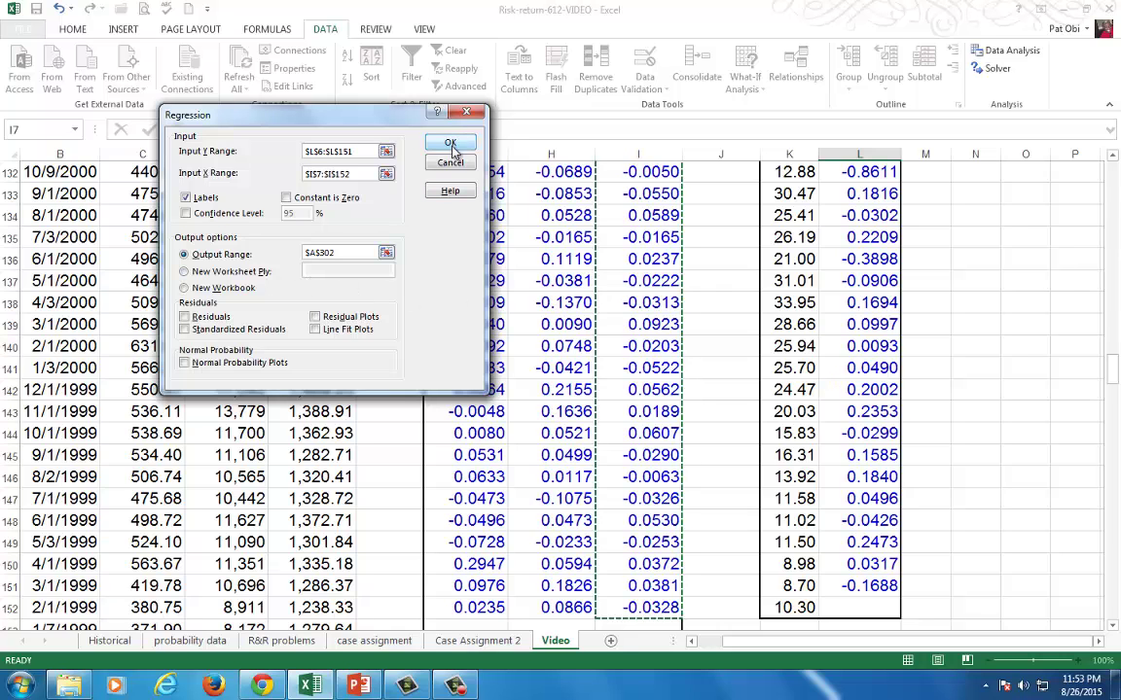
pyautogui.click(448, 143)
# Step: Compare the new regression output with the formatted regression tables, and inspect the formulas for the AAPL beta and the SML required return
pyautogui.moveTo(1119, 348); pyautogui.dragTo(1116, 613)
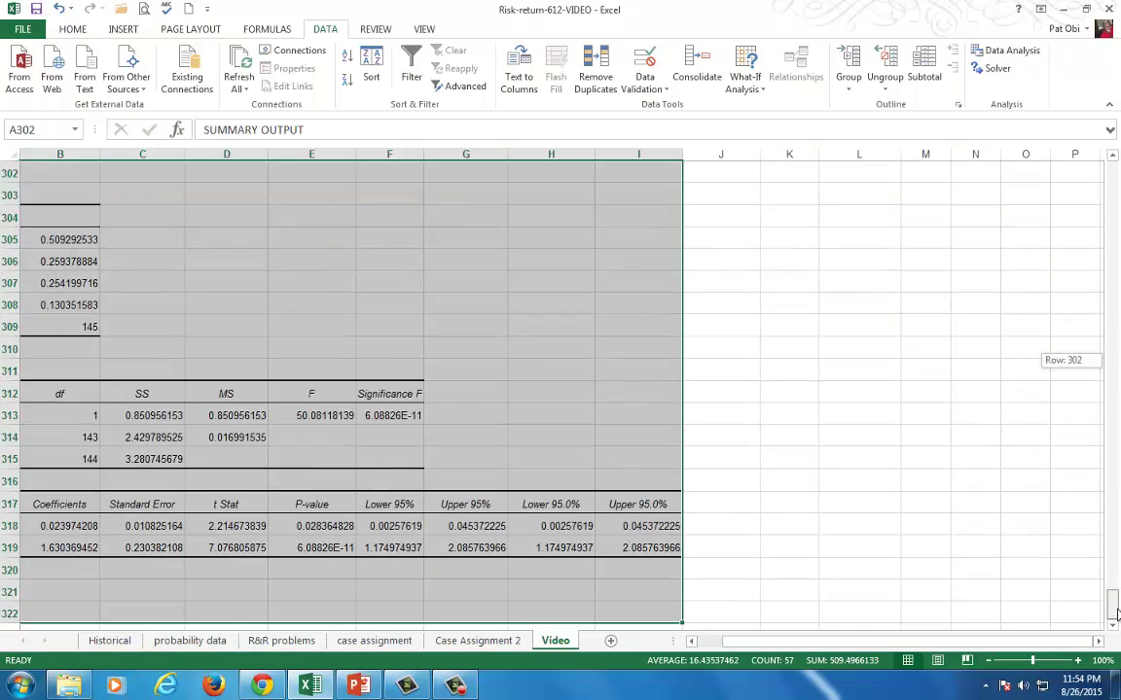
pyautogui.click(226, 327)
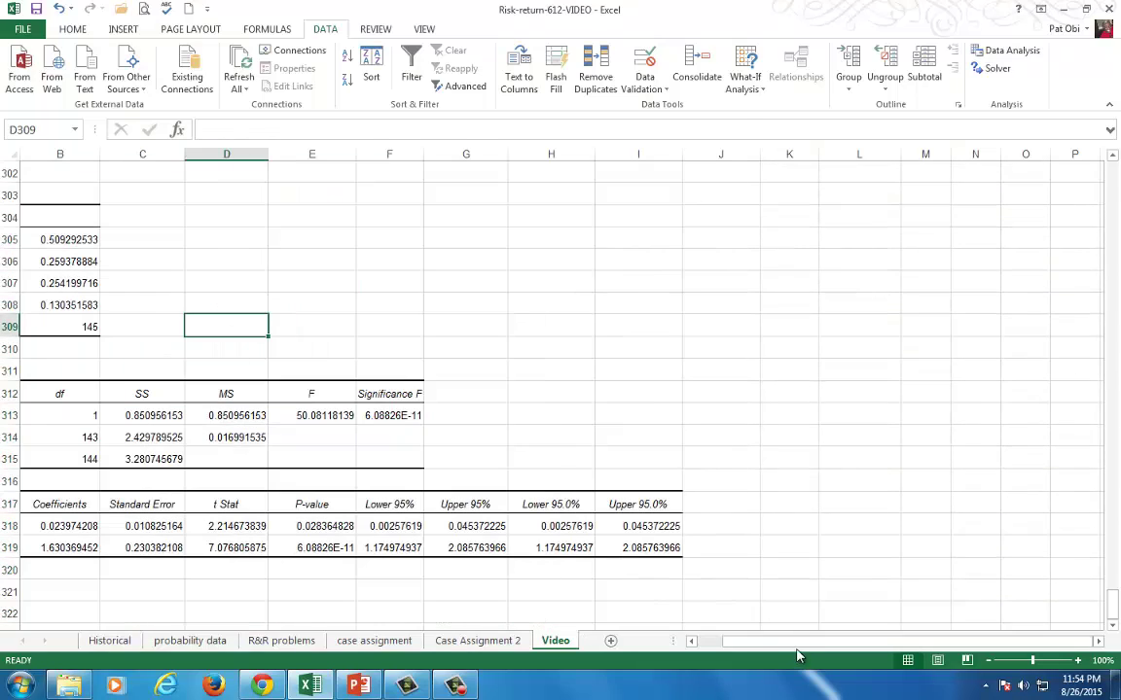
pyautogui.moveTo(797, 656); pyautogui.dragTo(720, 657)
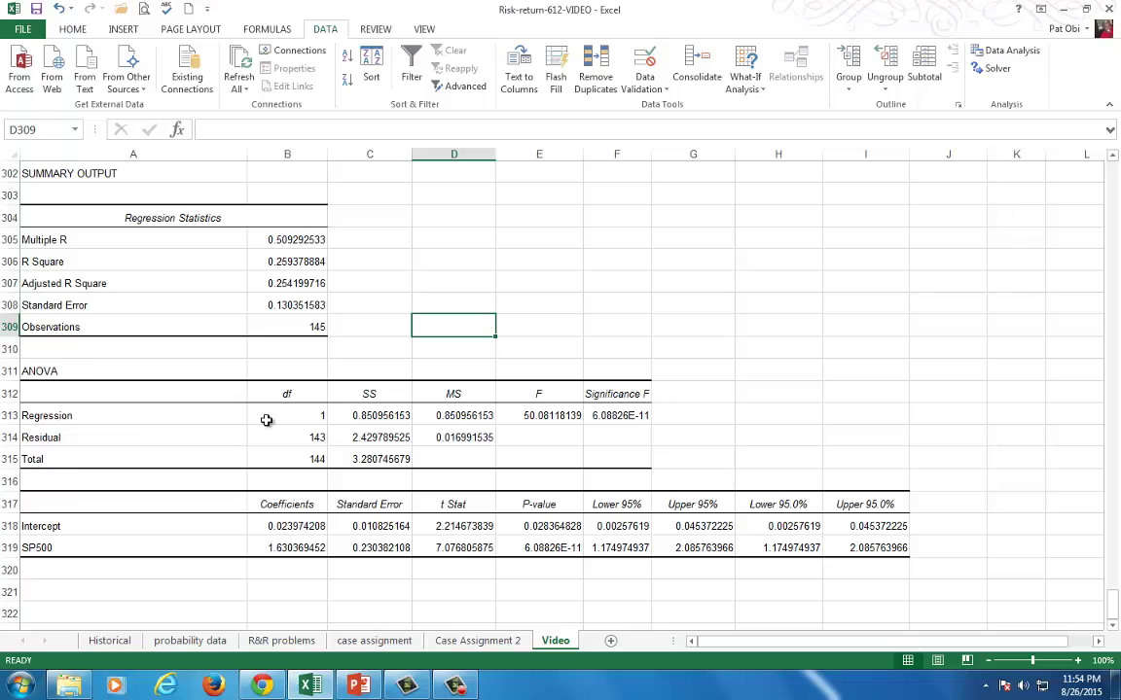
pyautogui.scroll(6, 319, 503)
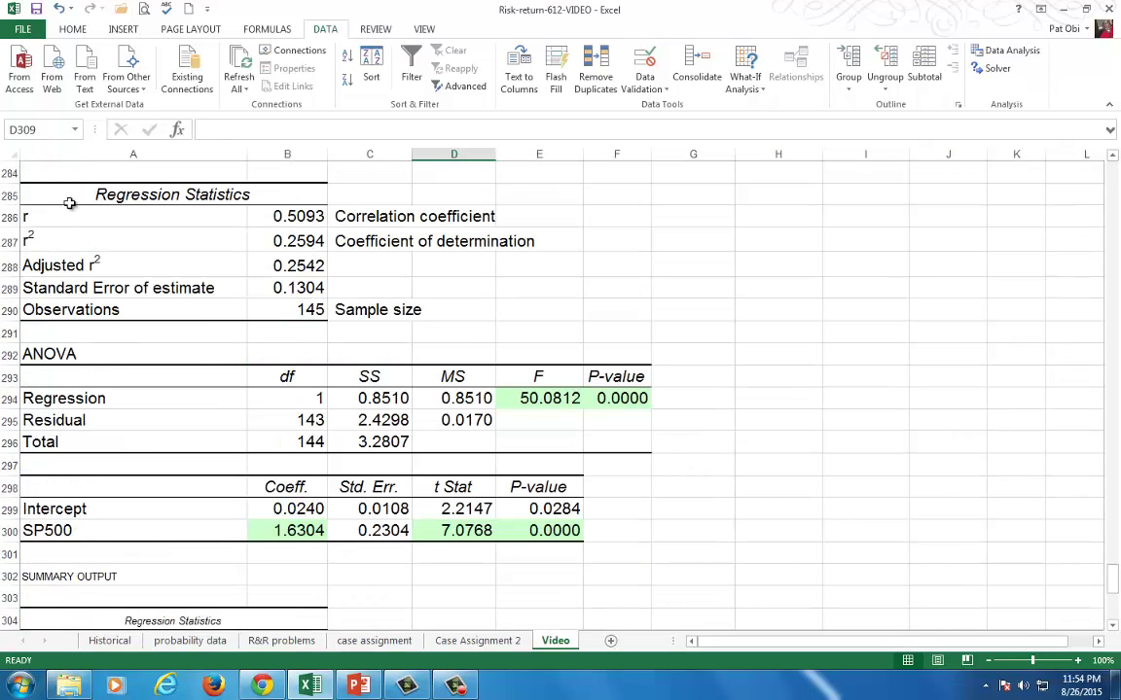
pyautogui.moveTo(67, 192); pyautogui.dragTo(621, 533)
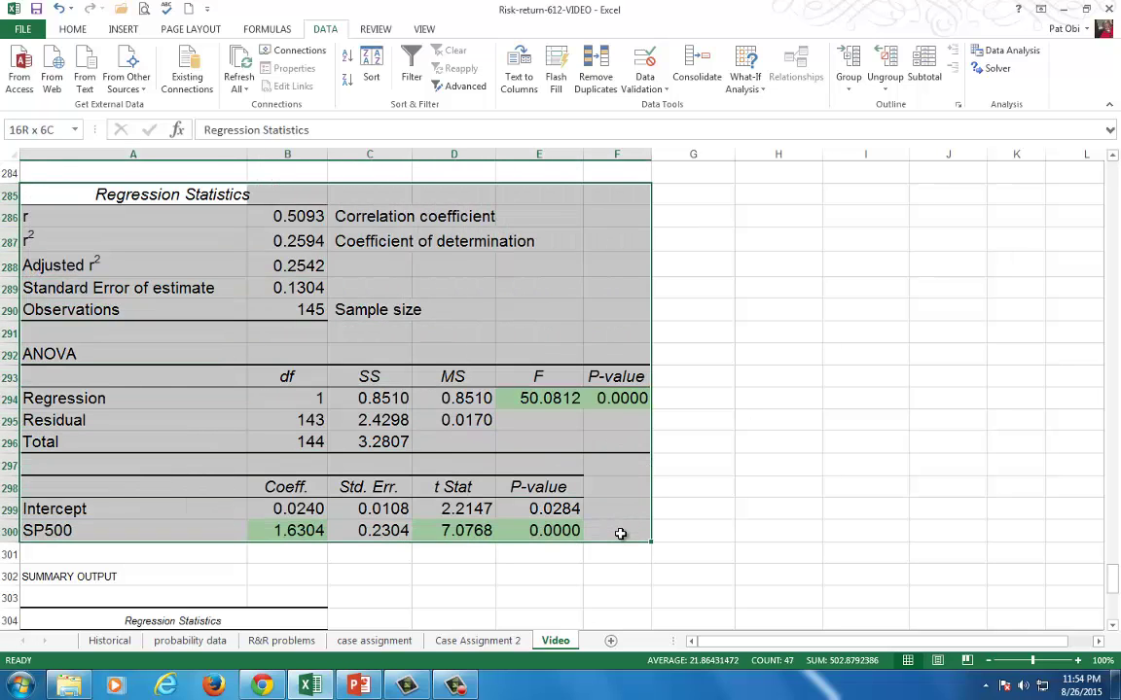
pyautogui.click(305, 538)
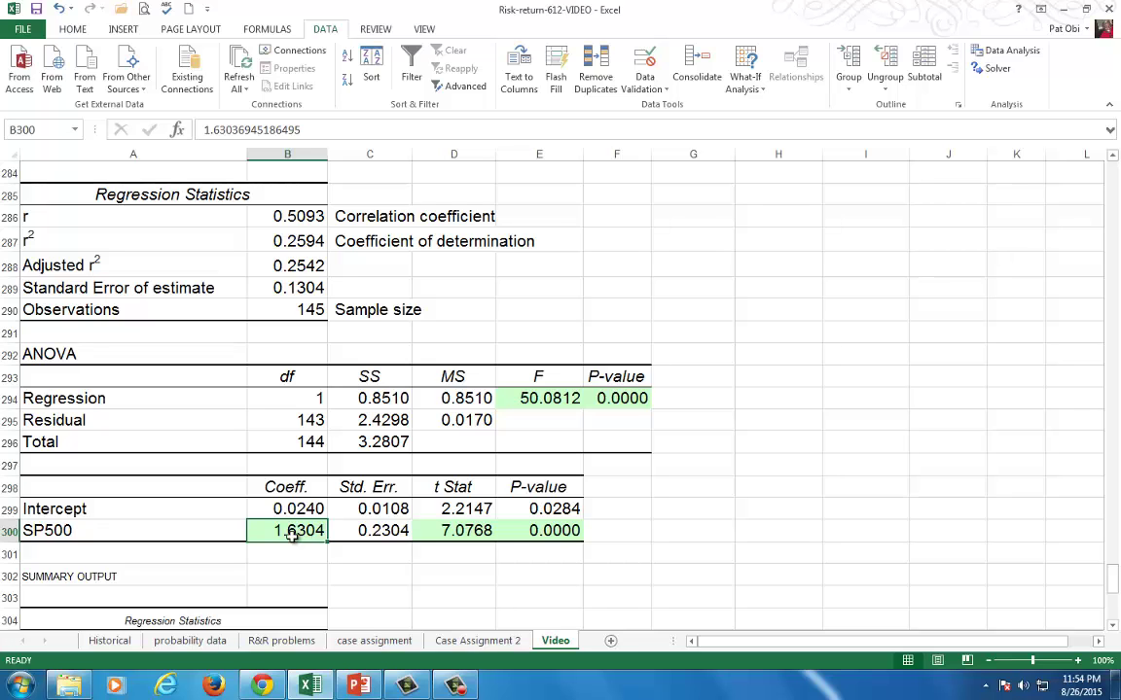
pyautogui.scroll(5, 389, 408)
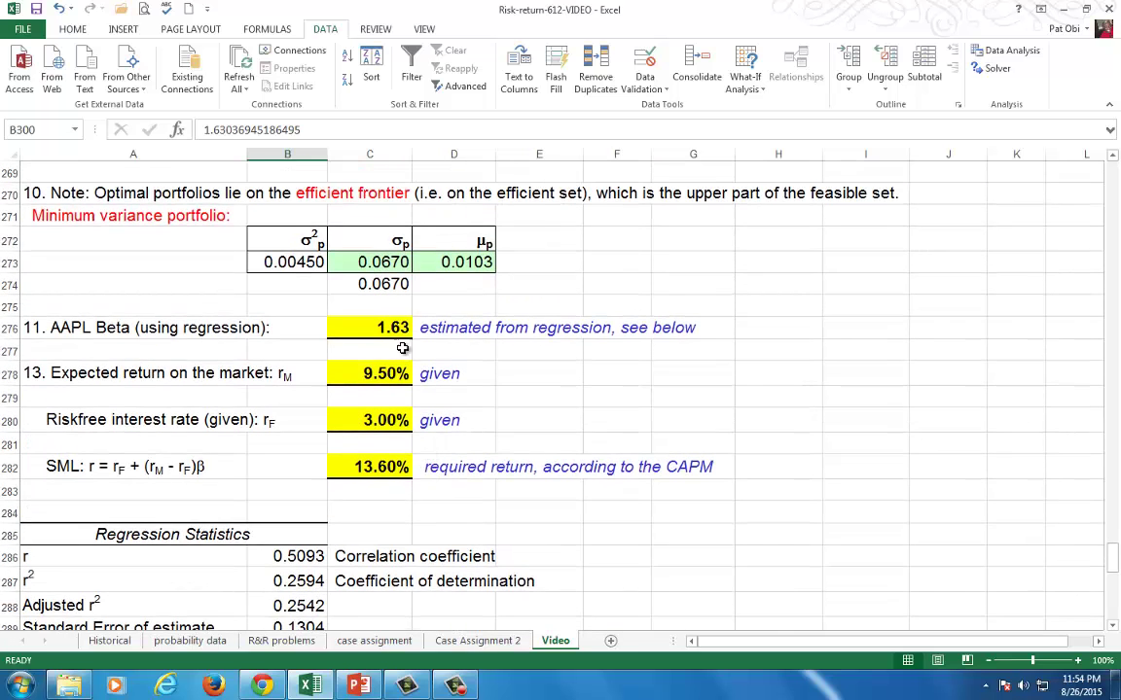
pyautogui.click(396, 328)
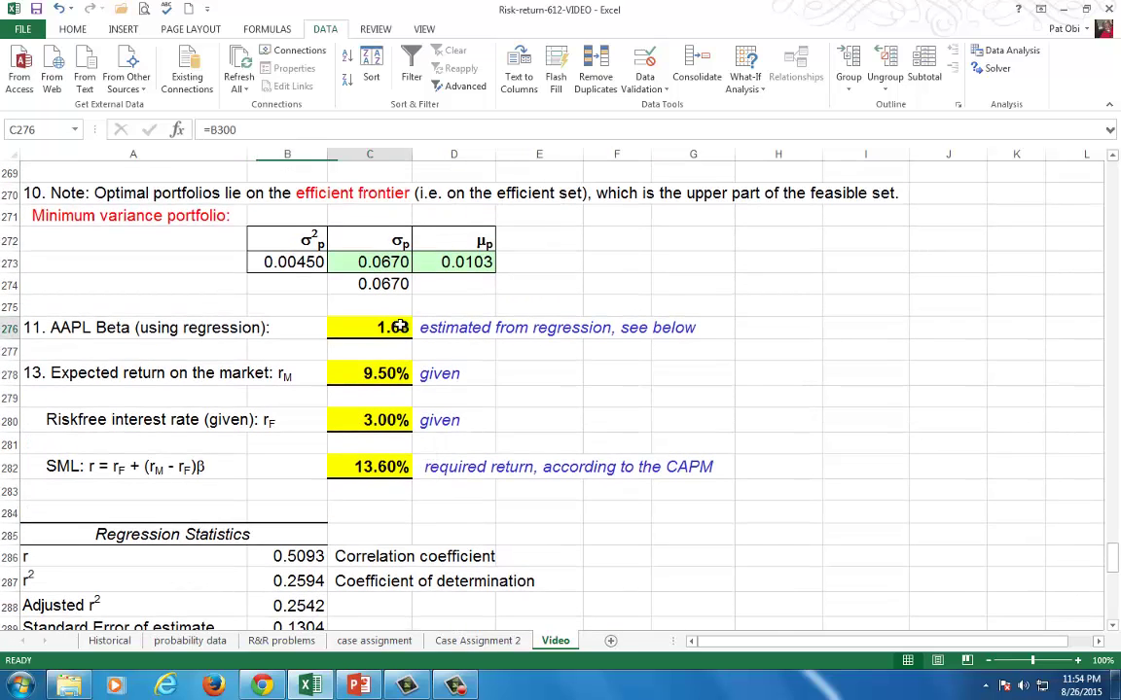
pyautogui.click(378, 474)
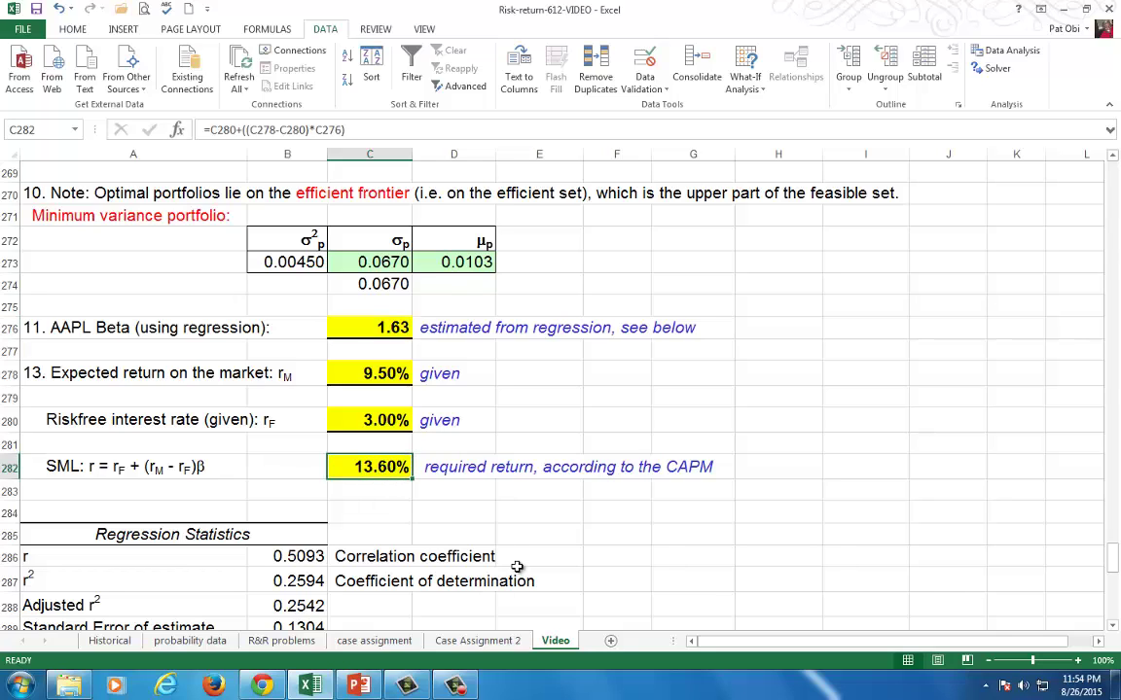
# Step: Calculate the CAPM required return in C283 with the formula =C280+(C278-C280)*C276
pyautogui.press('Down')
pyautogui.write('=')
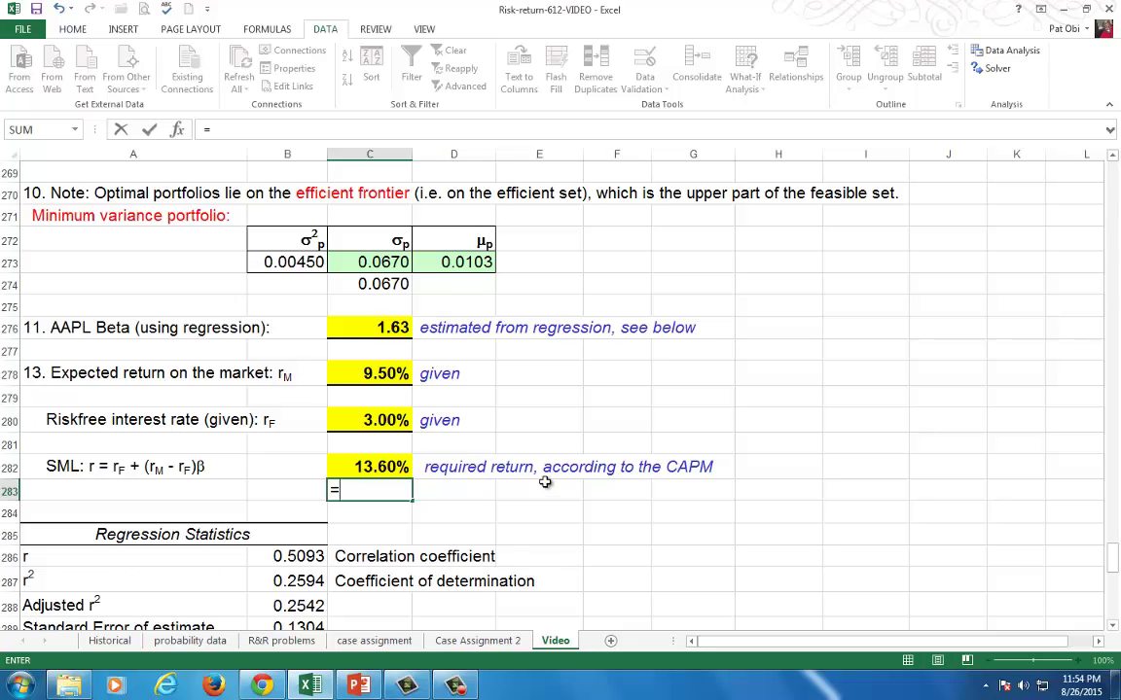
pyautogui.click(392, 420)
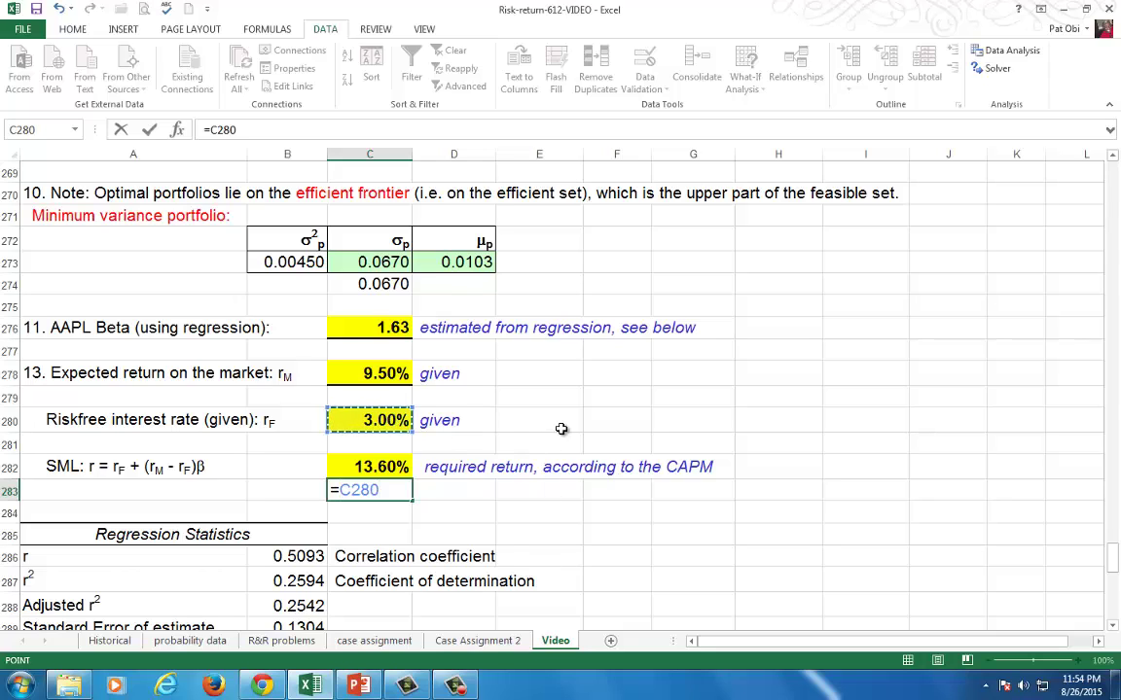
pyautogui.write('+(')
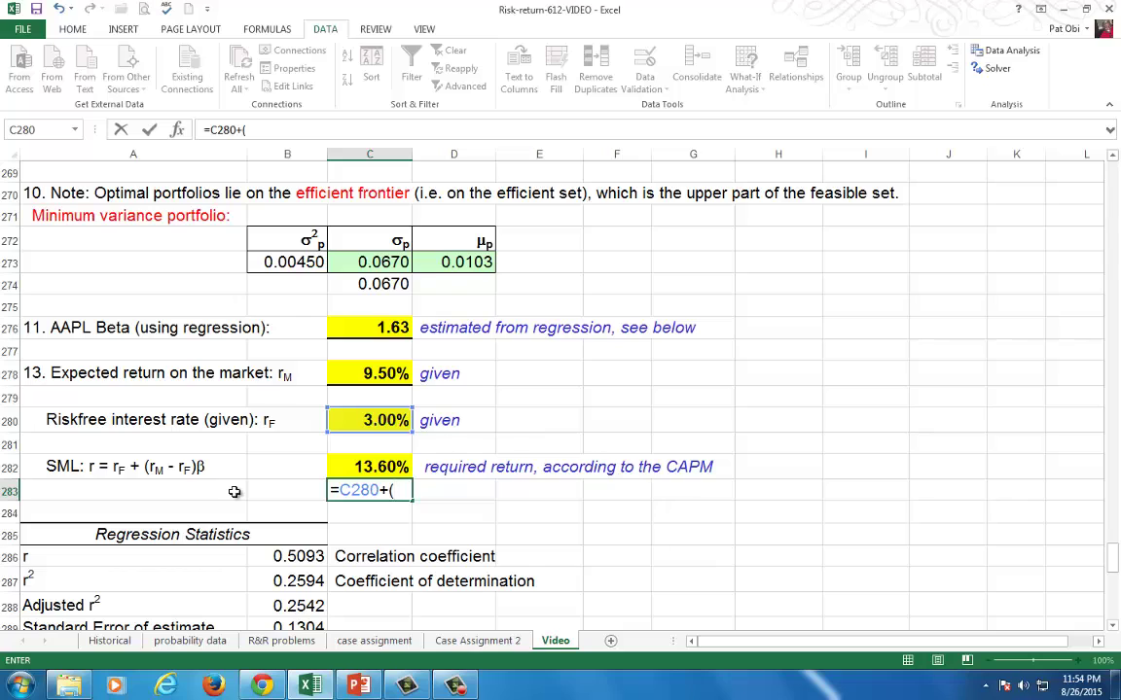
pyautogui.click(390, 377)
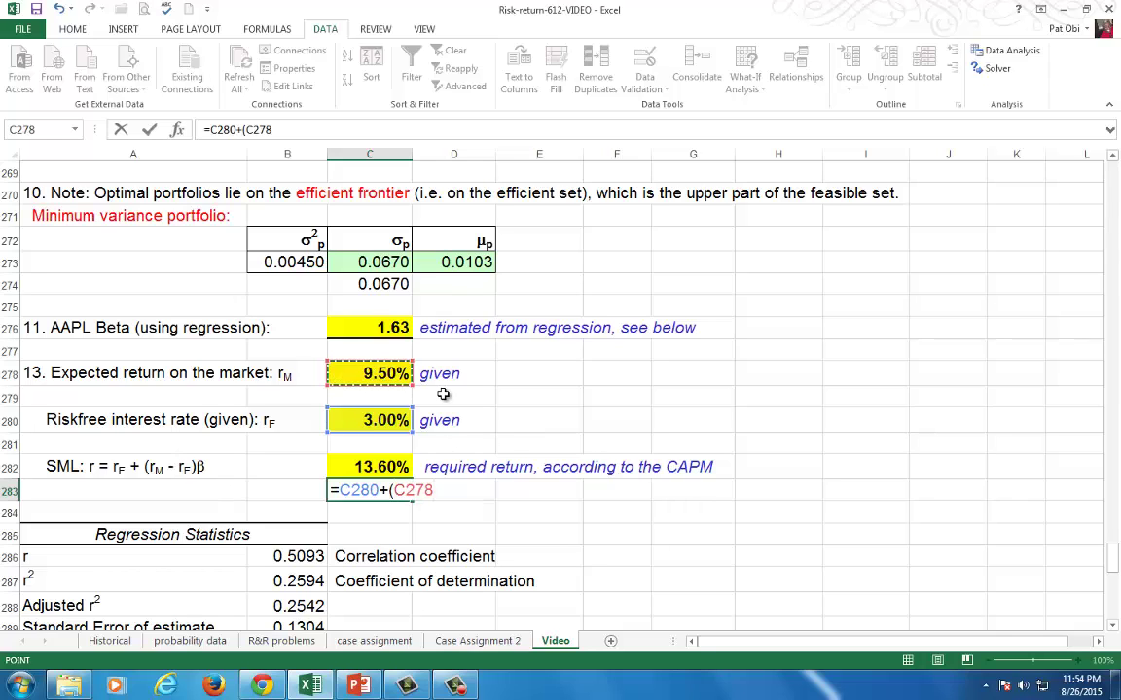
pyautogui.write('-')
pyautogui.click(394, 420)
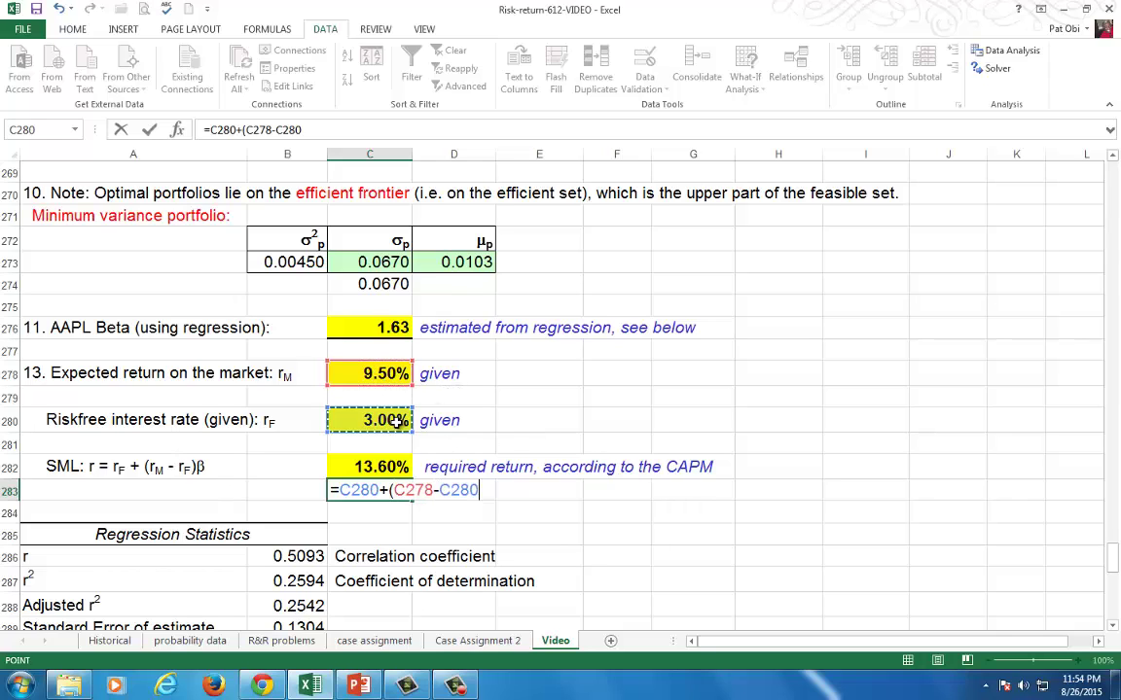
pyautogui.write(')*')
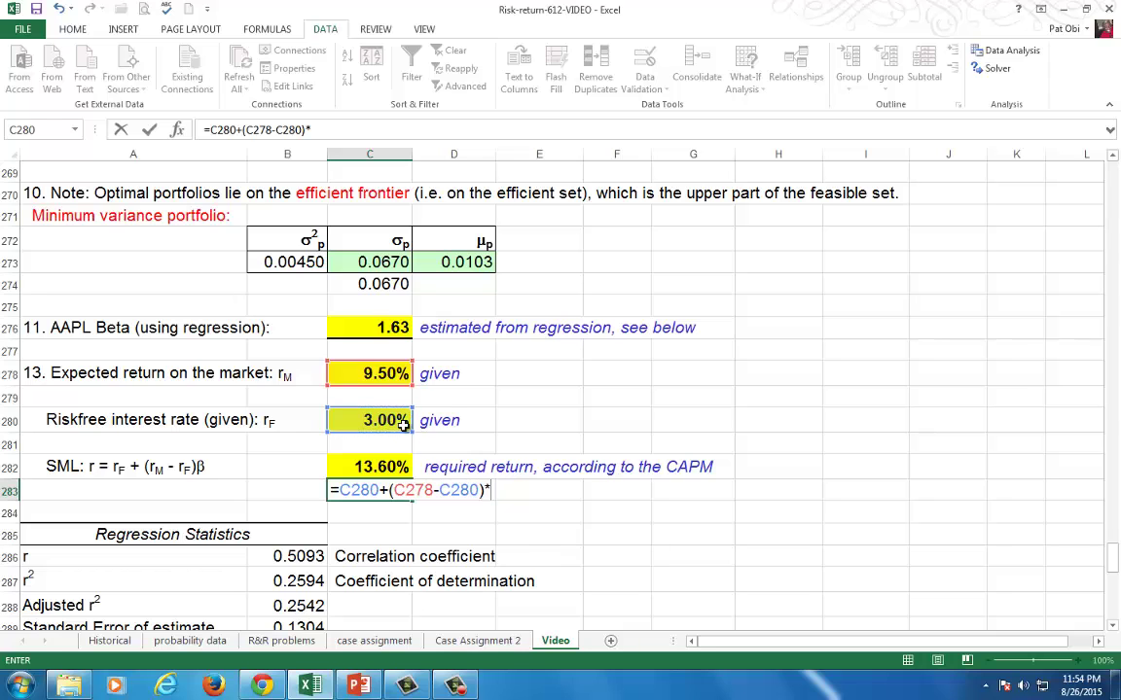
pyautogui.click(400, 326)
pyautogui.press('Return')
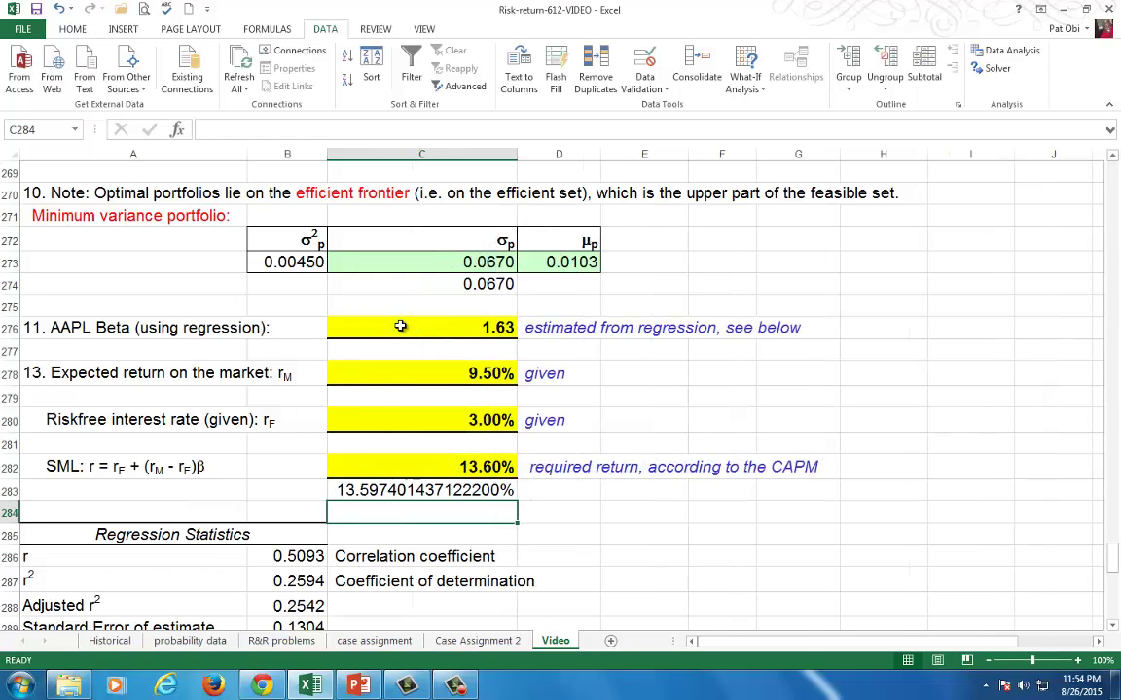
# Step: Format the required return in C283 as a percentage with two decimal places
pyautogui.press('Up')
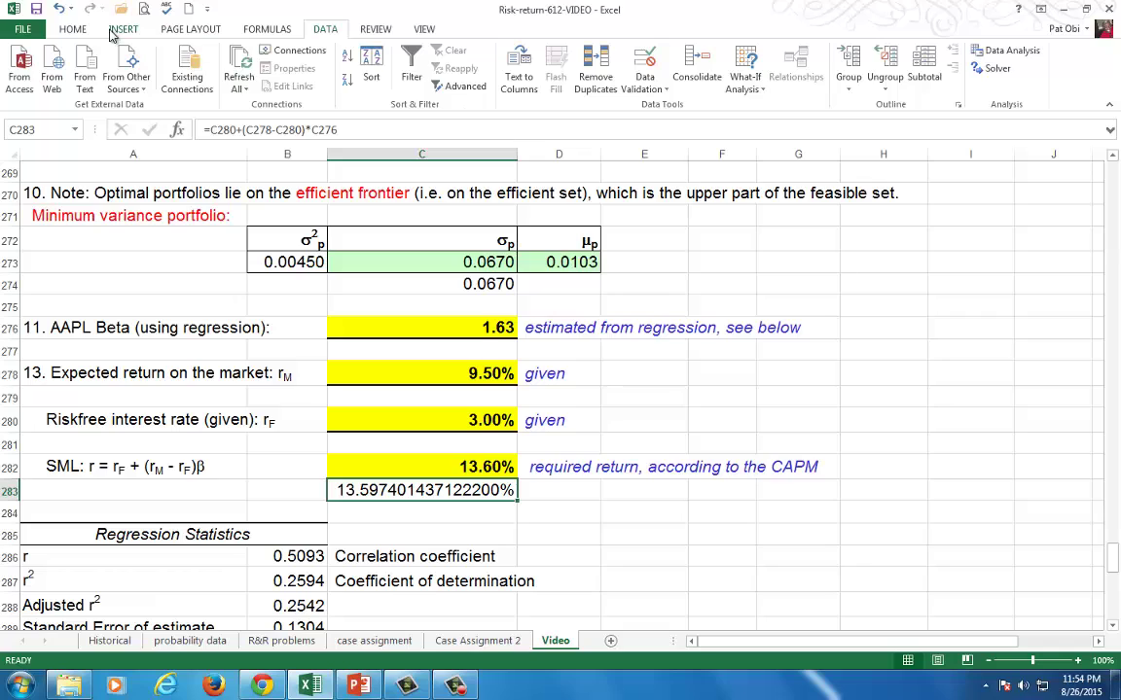
pyautogui.click(80, 30)
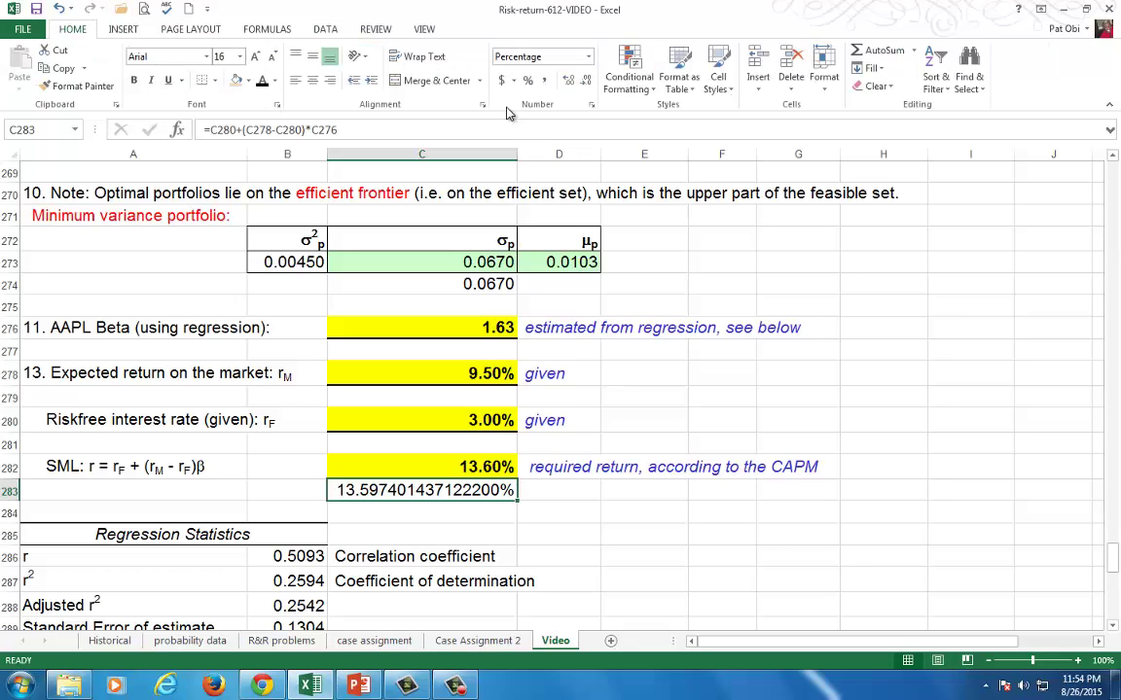
pyautogui.click(585, 82)
pyautogui.click(586, 82)
pyautogui.click(586, 82)
pyautogui.click(585, 81)
pyautogui.click(585, 81)
pyautogui.click(585, 82)
pyautogui.click(585, 81)
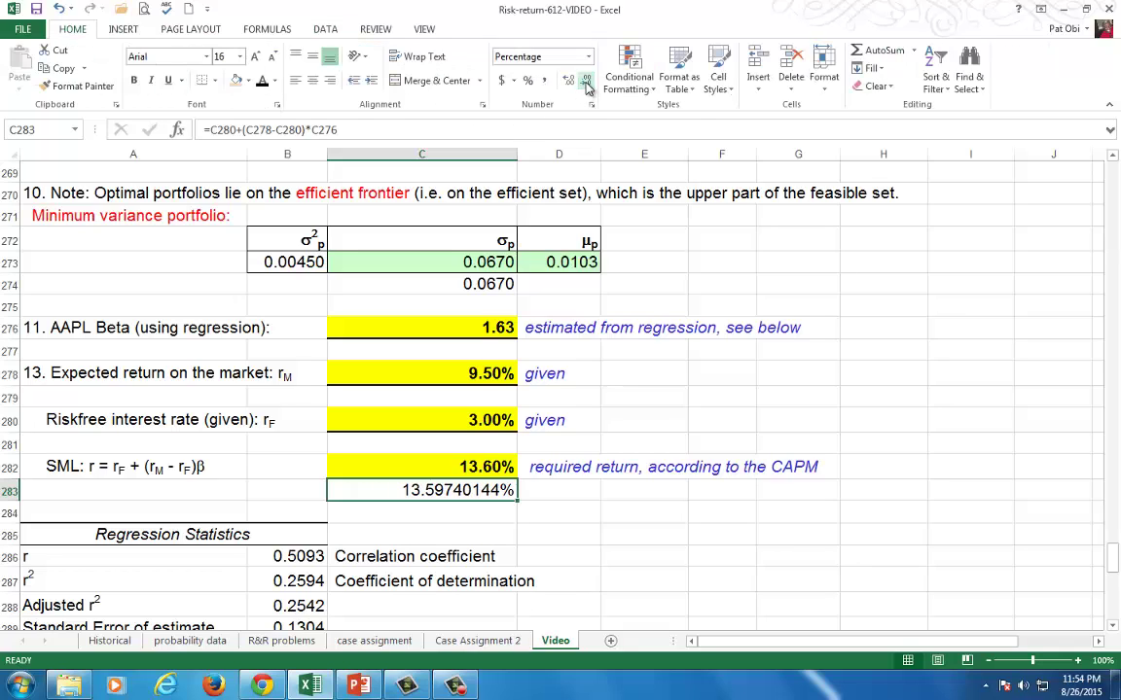
pyautogui.click(585, 82)
pyautogui.click(586, 82)
pyautogui.click(586, 82)
pyautogui.click(585, 82)
pyautogui.click(585, 82)
pyautogui.click(586, 82)
pyautogui.click(585, 82)
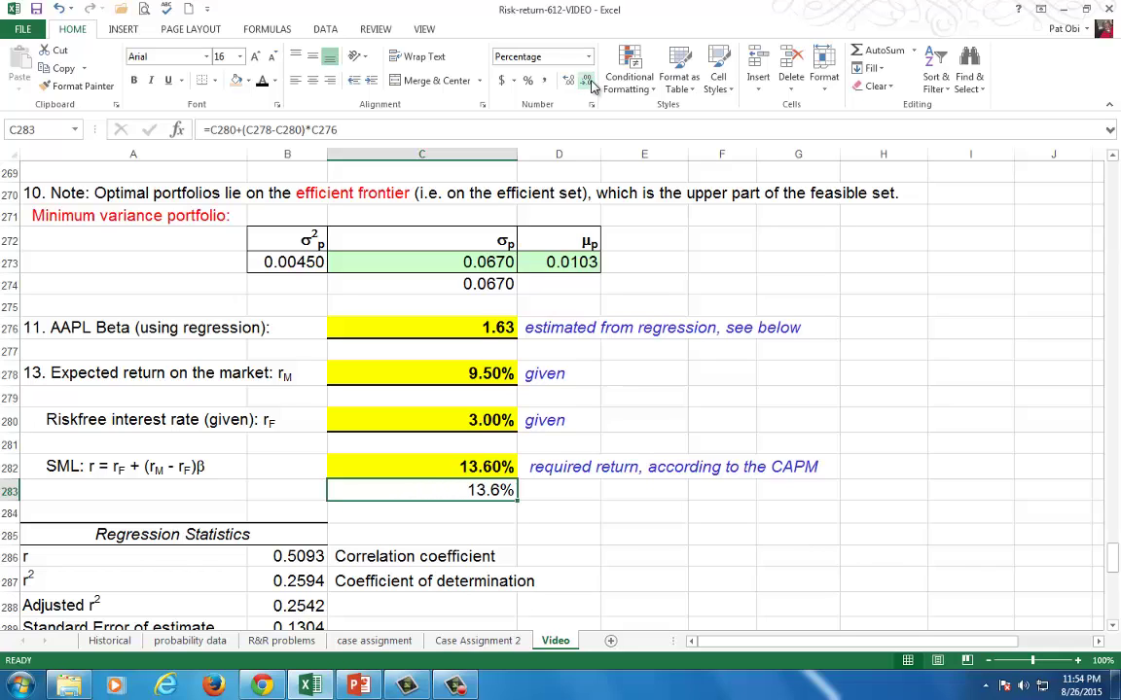
pyautogui.click(569, 80)
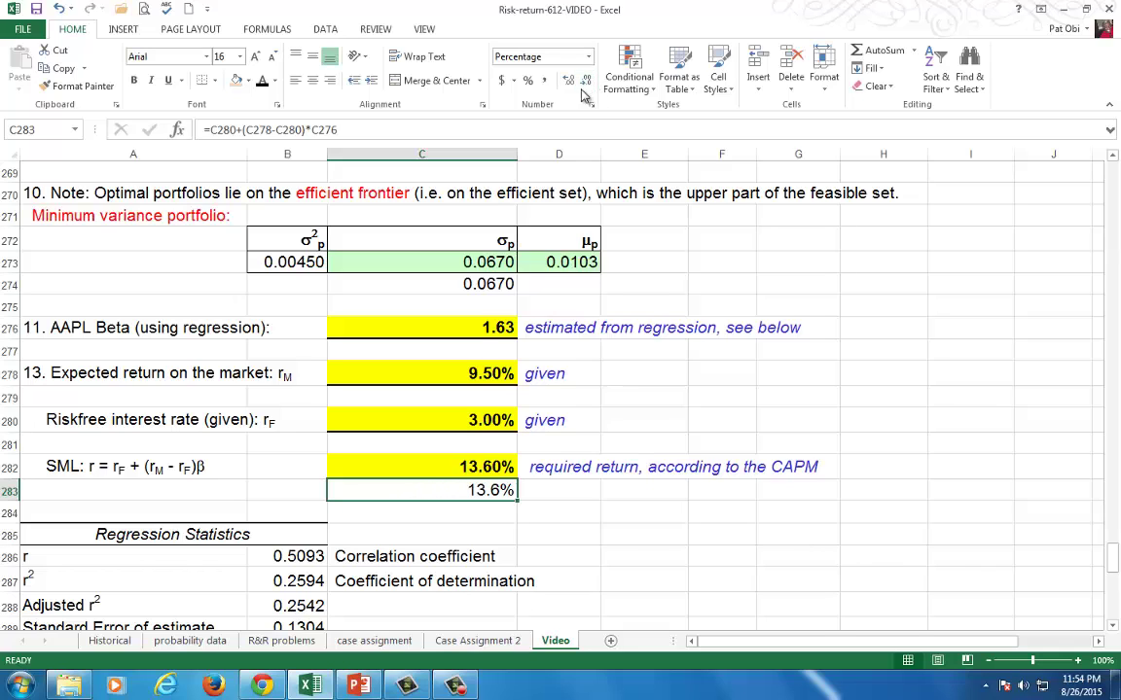
pyautogui.click(499, 327)
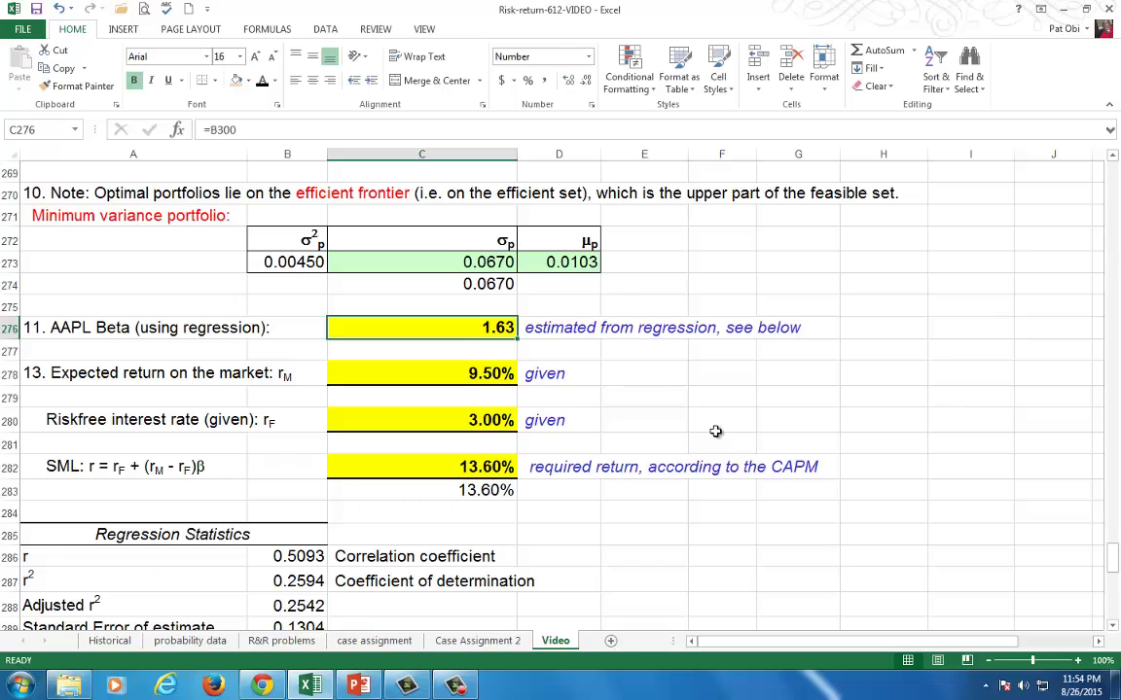